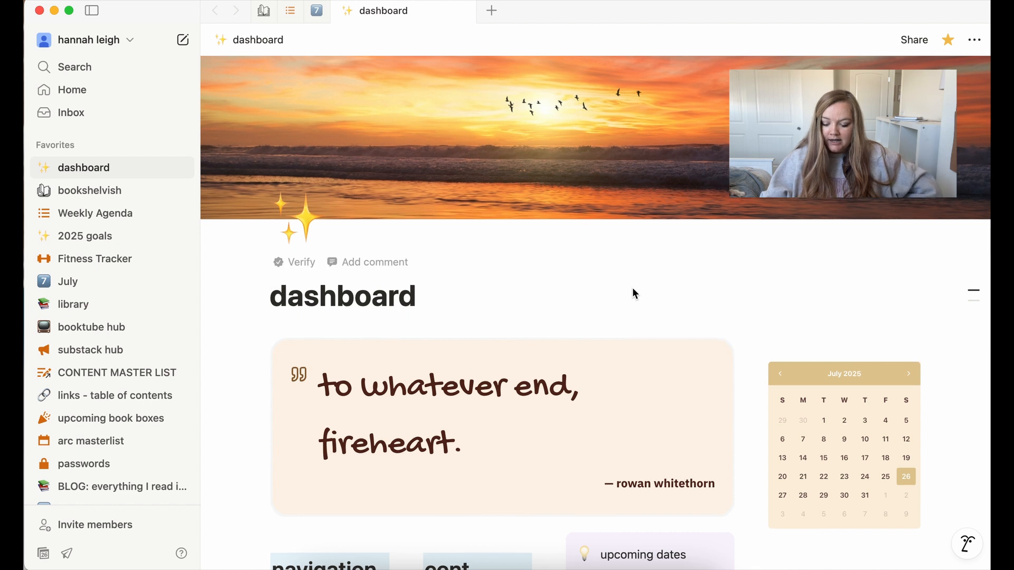
Look over the dashboard page, including the Habit Tracker, the Sunday reset checklist and the navigation lists.
{"action": "scroll", "coordinate": [632, 289], "scroll_direction": "down", "scroll_amount": 10}
{"action": "scroll", "coordinate": [632, 287], "scroll_direction": "down", "scroll_amount": 13}
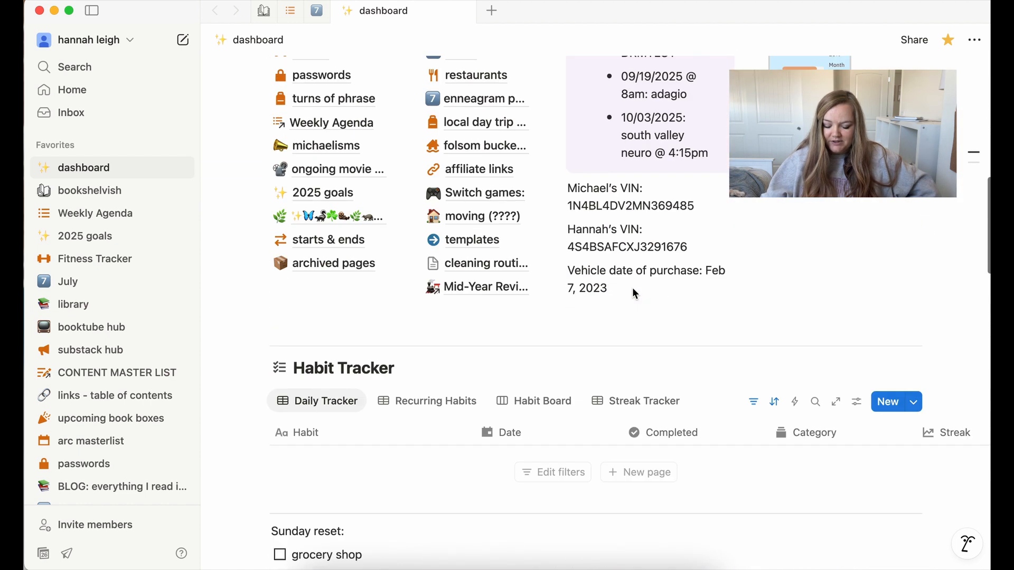
{"action": "scroll", "coordinate": [632, 288], "scroll_direction": "down", "scroll_amount": 3}
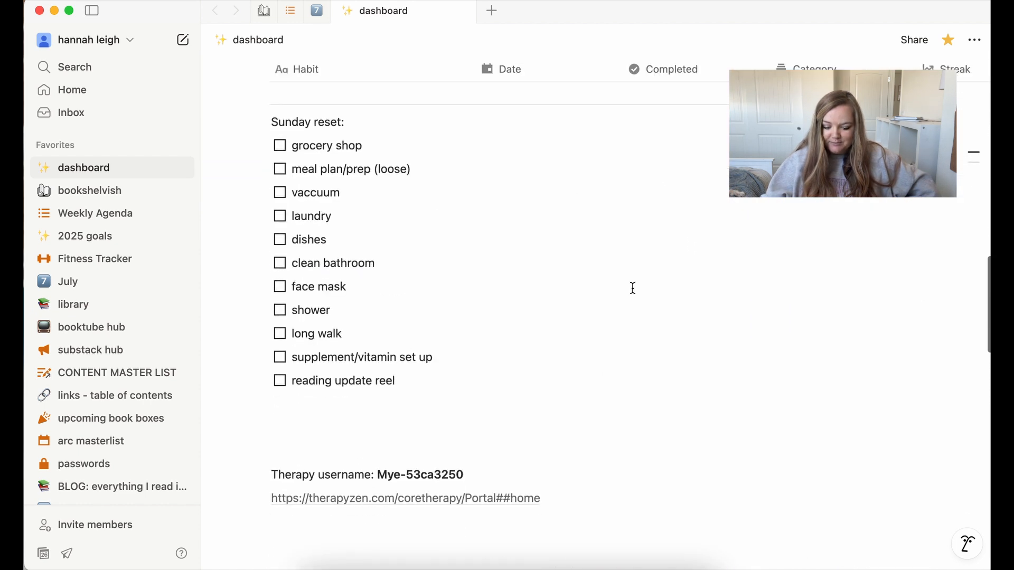
{"action": "scroll", "coordinate": [633, 288], "scroll_direction": "up", "scroll_amount": 6}
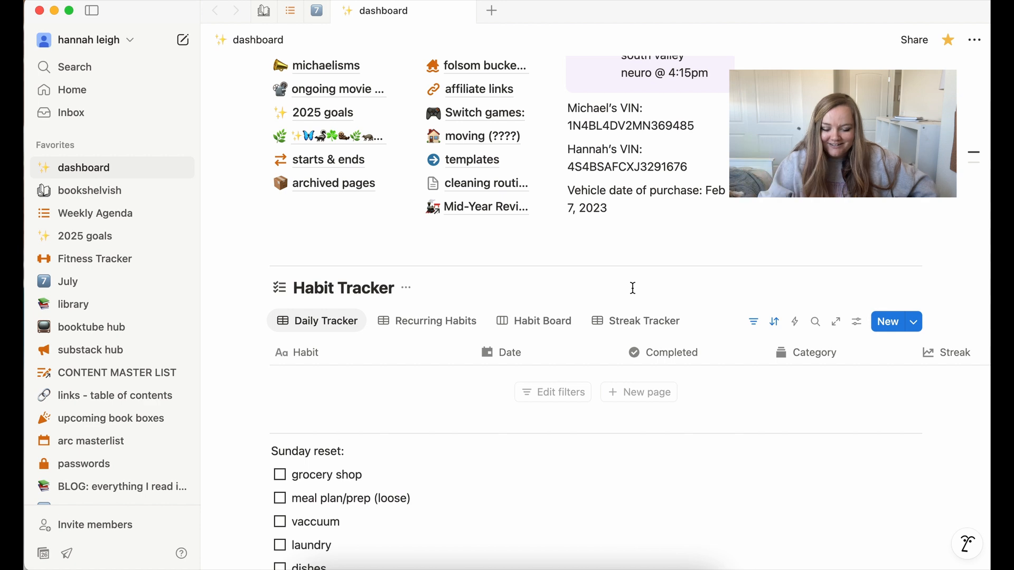
{"action": "scroll", "coordinate": [632, 288], "scroll_direction": "up", "scroll_amount": 12}
{"action": "scroll", "coordinate": [633, 288], "scroll_direction": "up", "scroll_amount": 4}
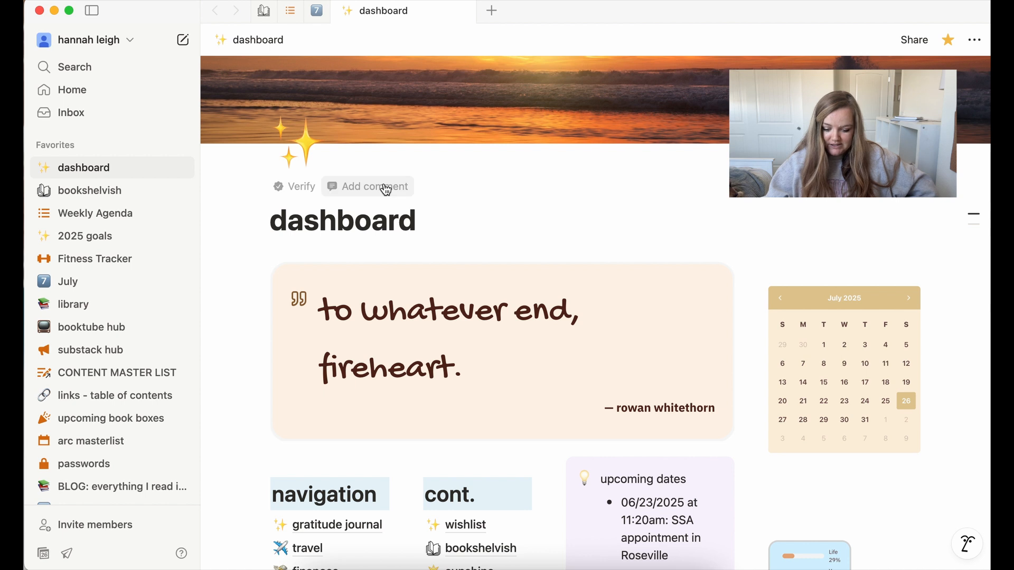
{"action": "scroll", "coordinate": [509, 313], "scroll_direction": "down", "scroll_amount": 6}
{"action": "scroll", "coordinate": [509, 313], "scroll_direction": "up", "scroll_amount": 3}
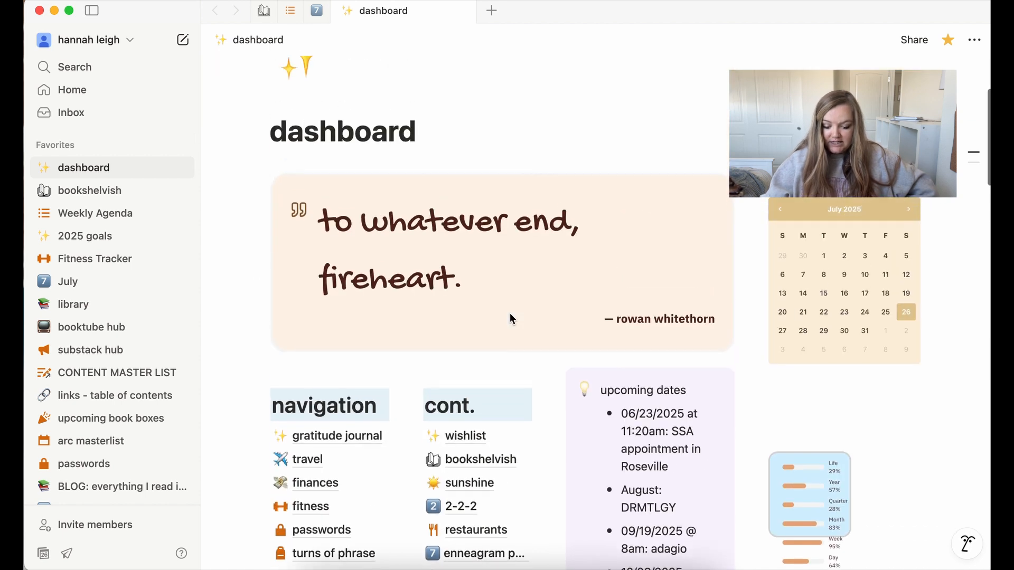
{"action": "scroll", "coordinate": [509, 313], "scroll_direction": "down", "scroll_amount": 3}
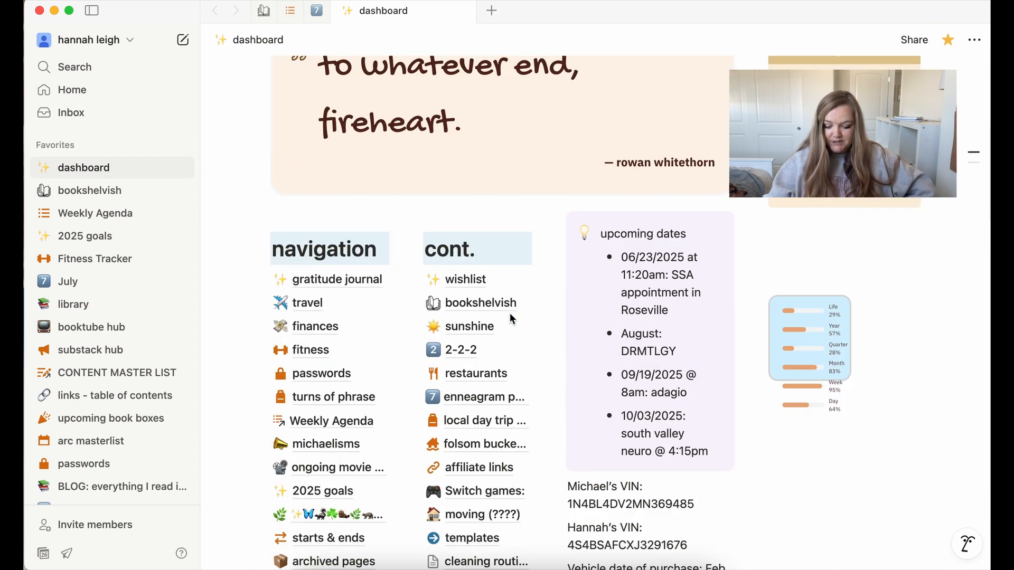
Open the bookshelvish page from the dashboard and review its navigation links and bookstagram content checklist.
{"action": "left_click", "coordinate": [469, 304]}
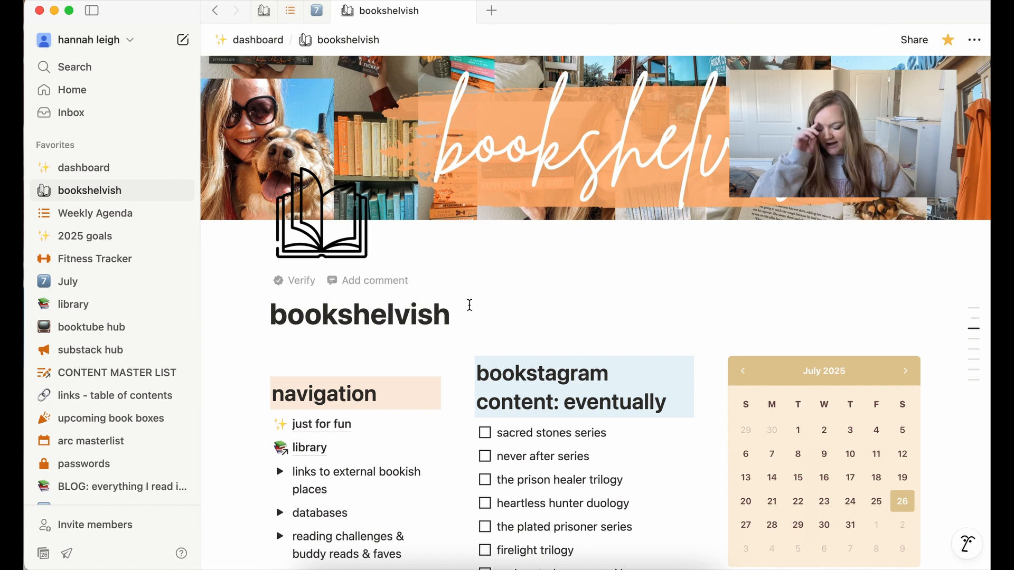
{"action": "scroll", "coordinate": [470, 305], "scroll_direction": "down", "scroll_amount": 10}
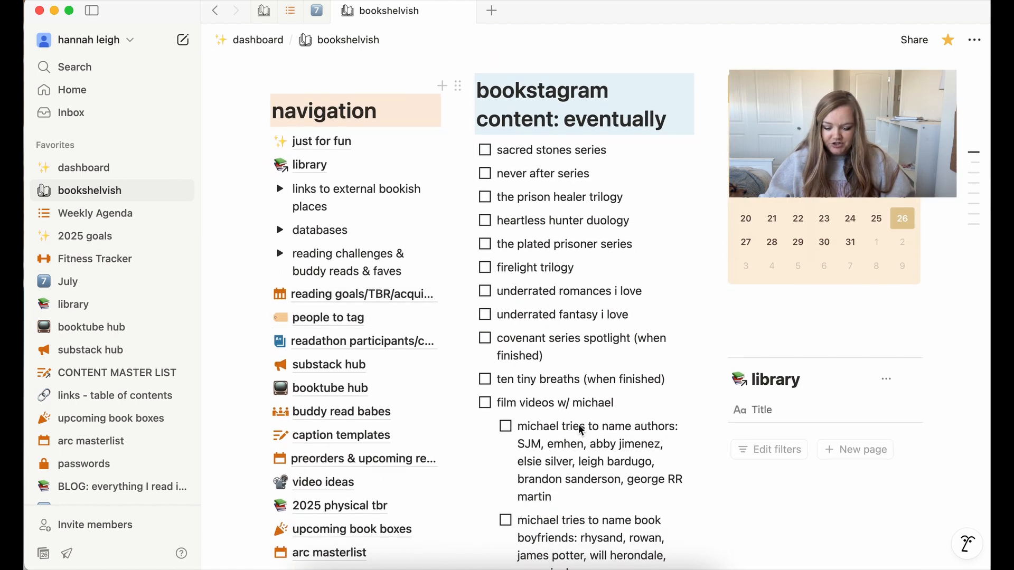
{"action": "scroll", "coordinate": [577, 426], "scroll_direction": "down", "scroll_amount": 3}
{"action": "scroll", "coordinate": [571, 464], "scroll_direction": "up", "scroll_amount": 2}
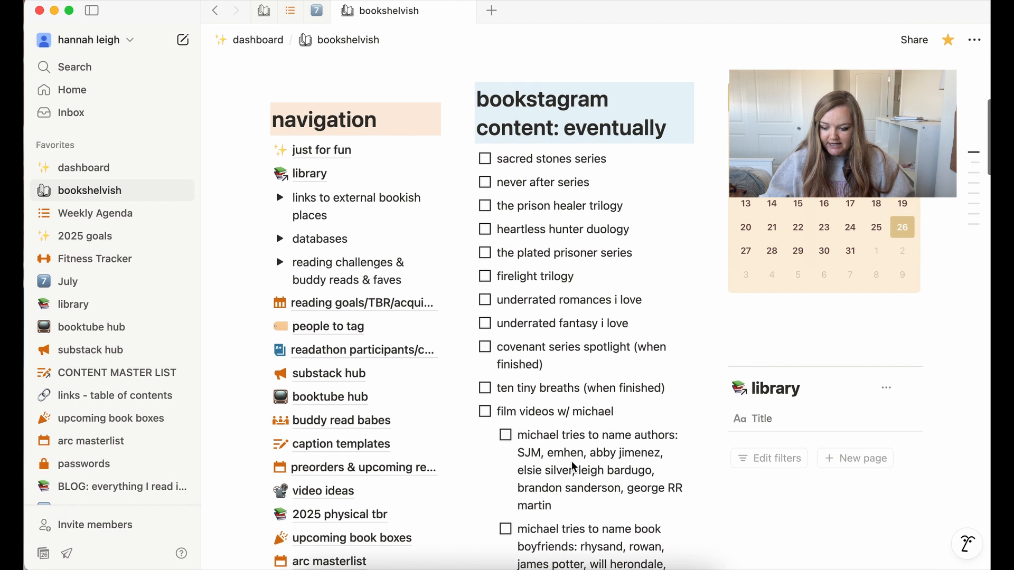
{"action": "scroll", "coordinate": [861, 249], "scroll_direction": "down", "scroll_amount": 6}
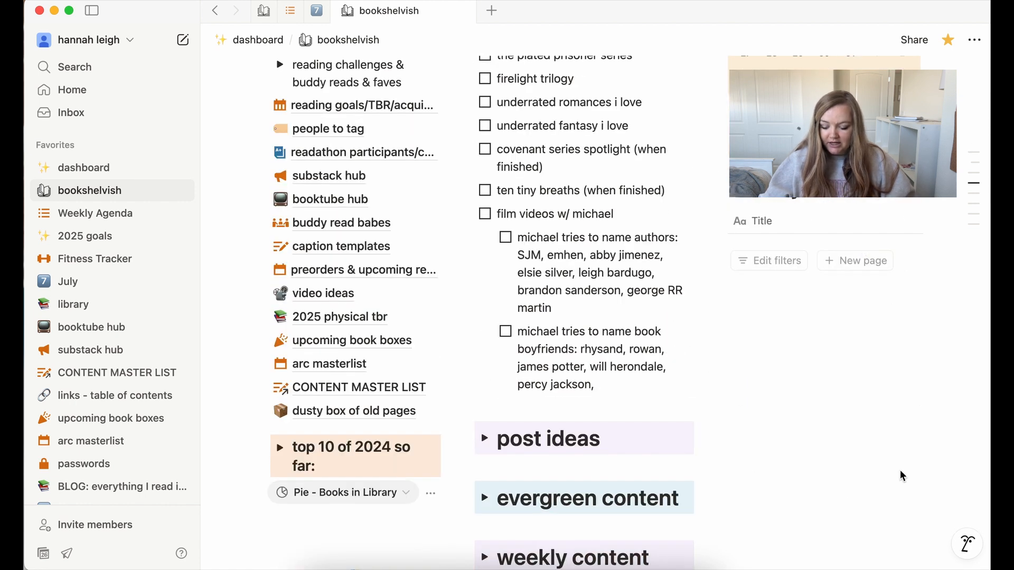
{"action": "scroll", "coordinate": [902, 476], "scroll_direction": "down", "scroll_amount": 6}
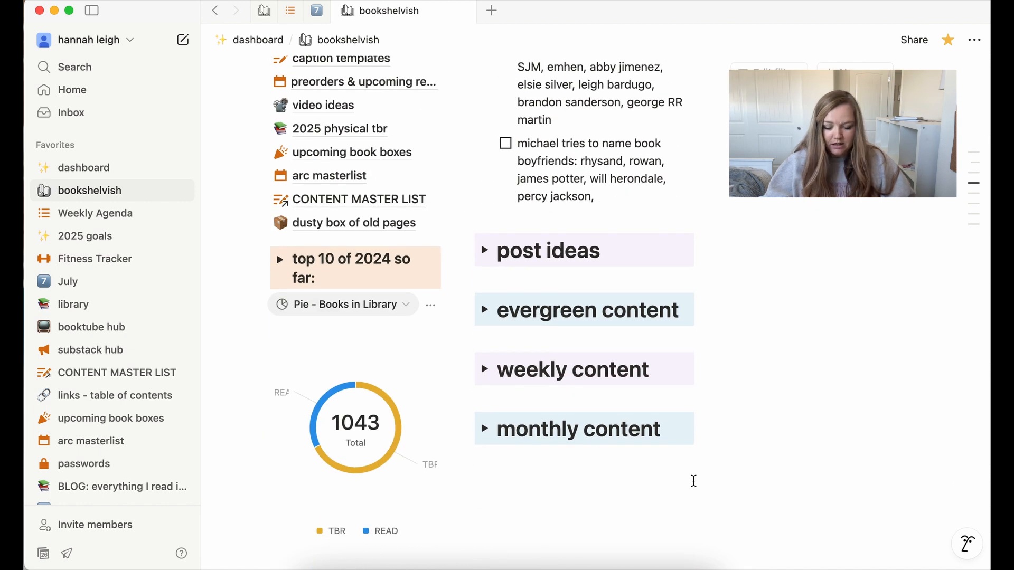
Expand the post ideas and evergreen content toggles in turn to view their lists, collapsing each again.
{"action": "scroll", "coordinate": [694, 481], "scroll_direction": "down", "scroll_amount": 2}
{"action": "left_click", "coordinate": [484, 198]}
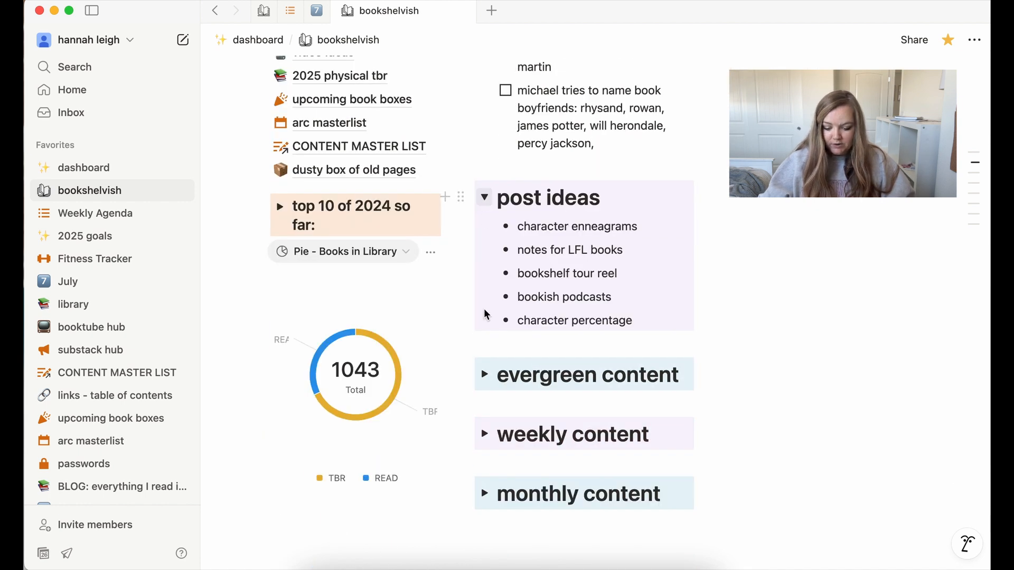
{"action": "left_click", "coordinate": [484, 199]}
{"action": "left_click", "coordinate": [485, 258]}
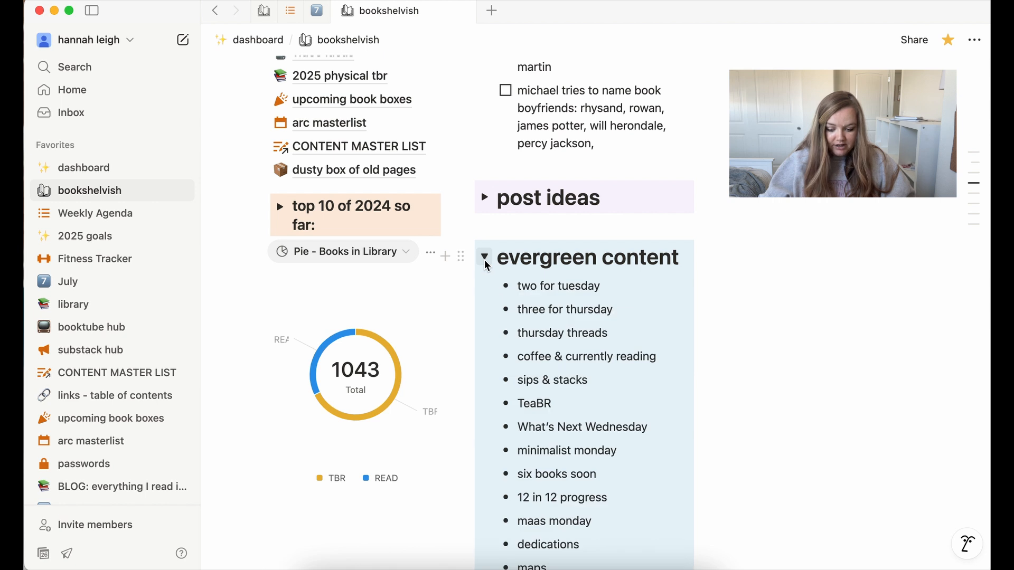
{"action": "scroll", "coordinate": [650, 381], "scroll_direction": "down", "scroll_amount": 4}
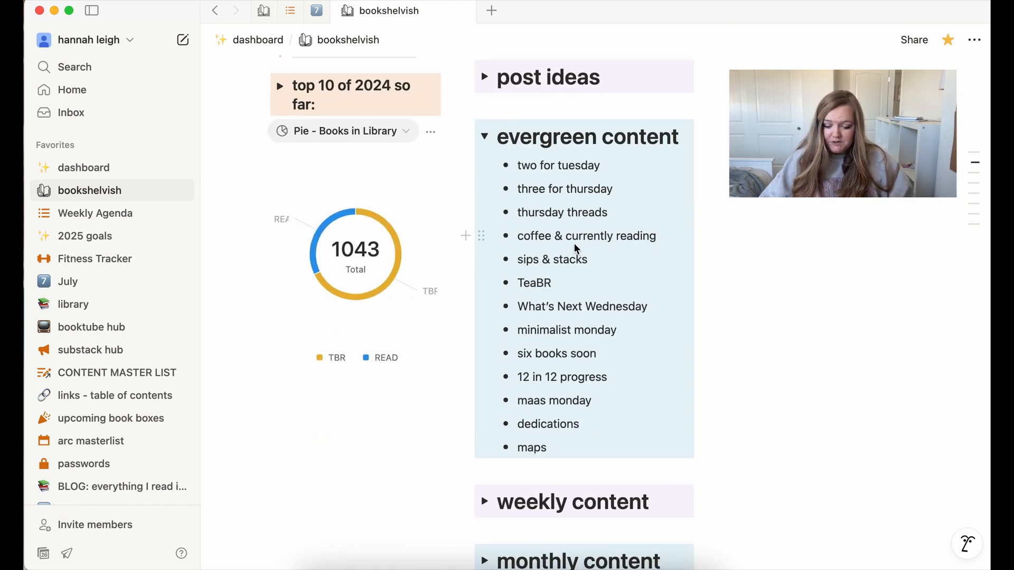
{"action": "left_click", "coordinate": [485, 137]}
Expand the weekly content and monthly content toggles in turn to read their lists, collapsing each again.
{"action": "left_click", "coordinate": [485, 197]}
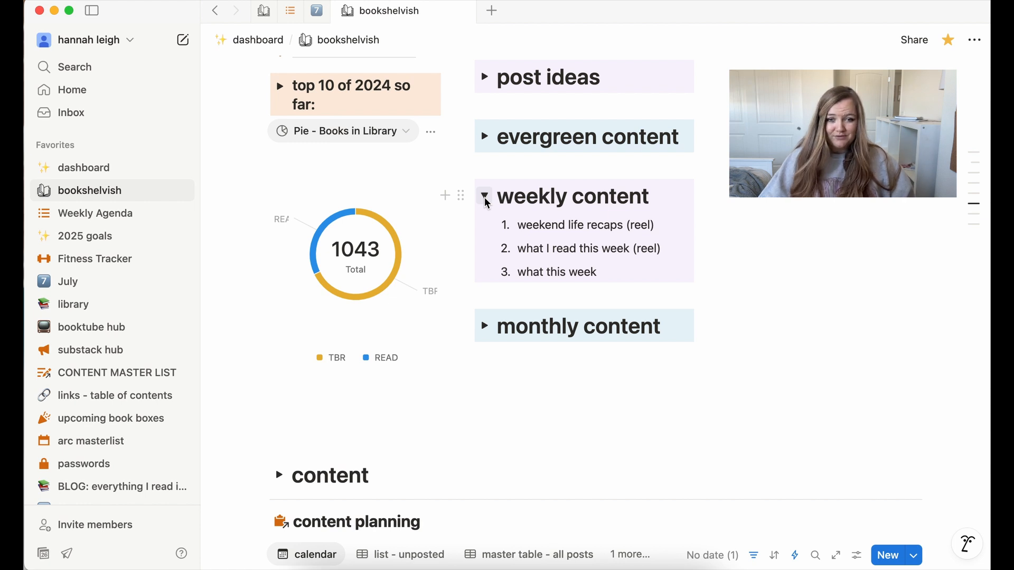
{"action": "left_click", "coordinate": [485, 198]}
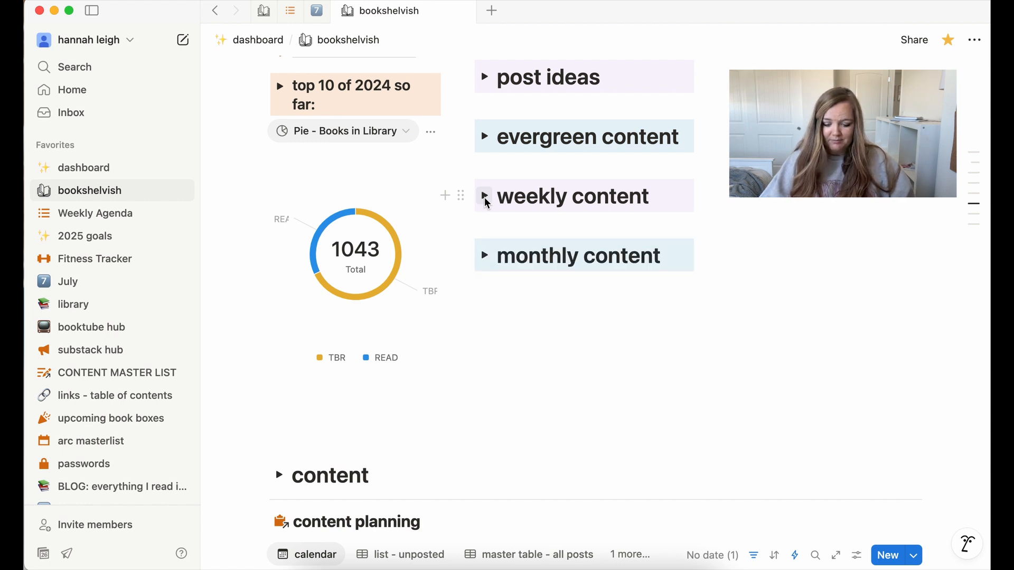
{"action": "left_click", "coordinate": [483, 255]}
{"action": "scroll", "coordinate": [484, 258], "scroll_direction": "down", "scroll_amount": 5}
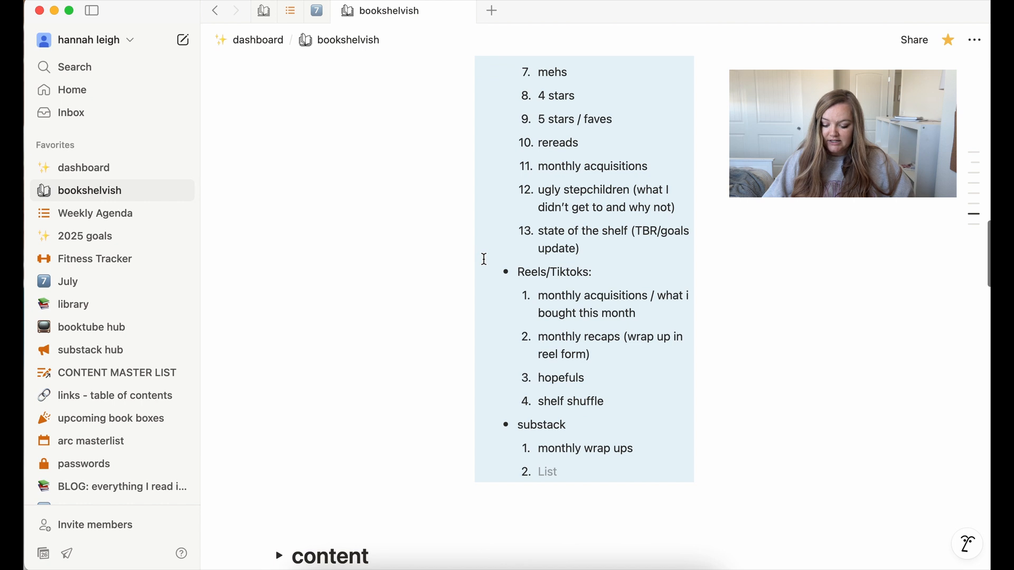
{"action": "scroll", "coordinate": [483, 258], "scroll_direction": "up", "scroll_amount": 1}
{"action": "scroll", "coordinate": [483, 257], "scroll_direction": "up", "scroll_amount": 4}
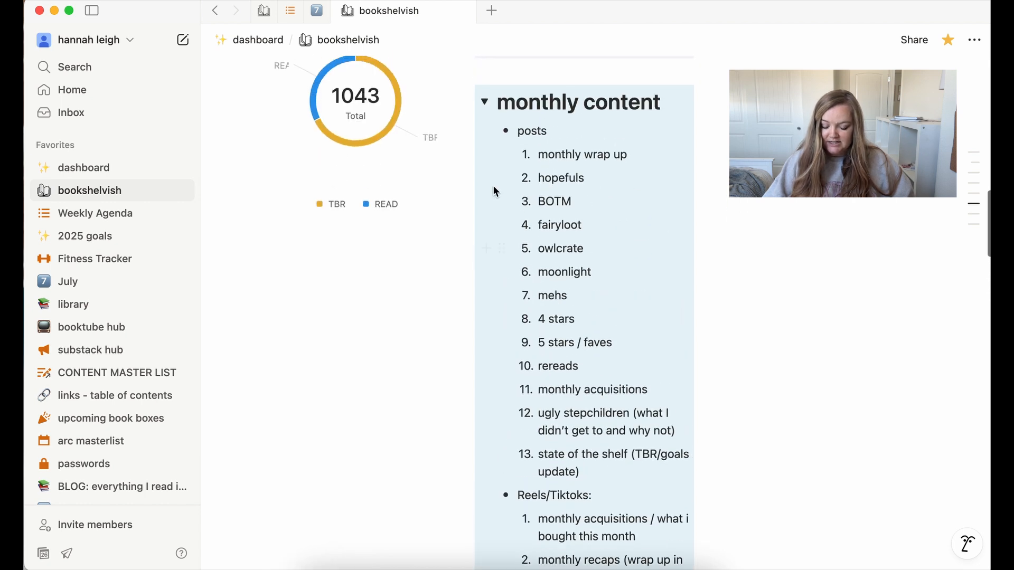
{"action": "left_click", "coordinate": [490, 104]}
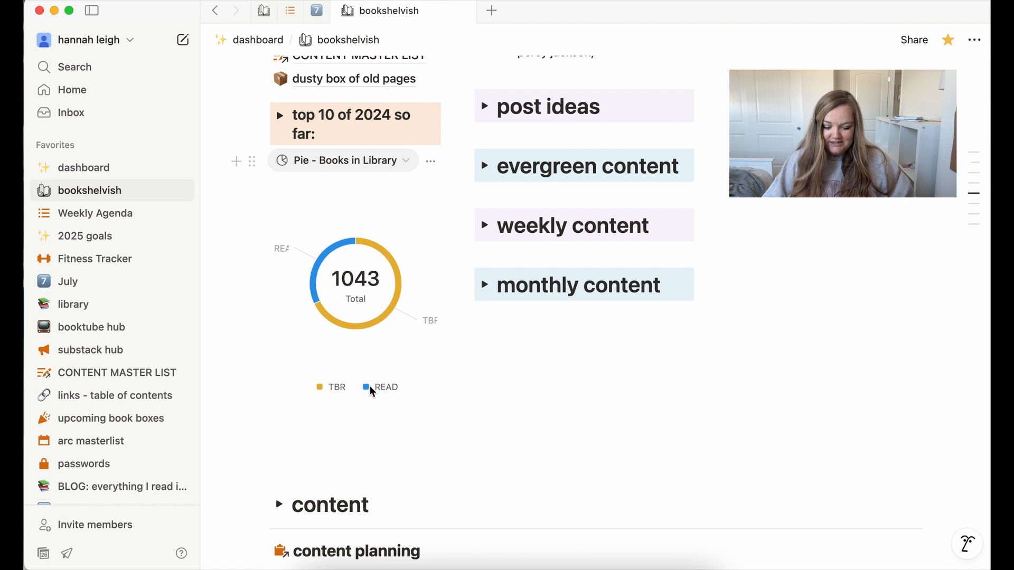
Check the READ and TBR segment figures in the Books in Library pie chart.
{"action": "mouse_move", "coordinate": [321, 289]}
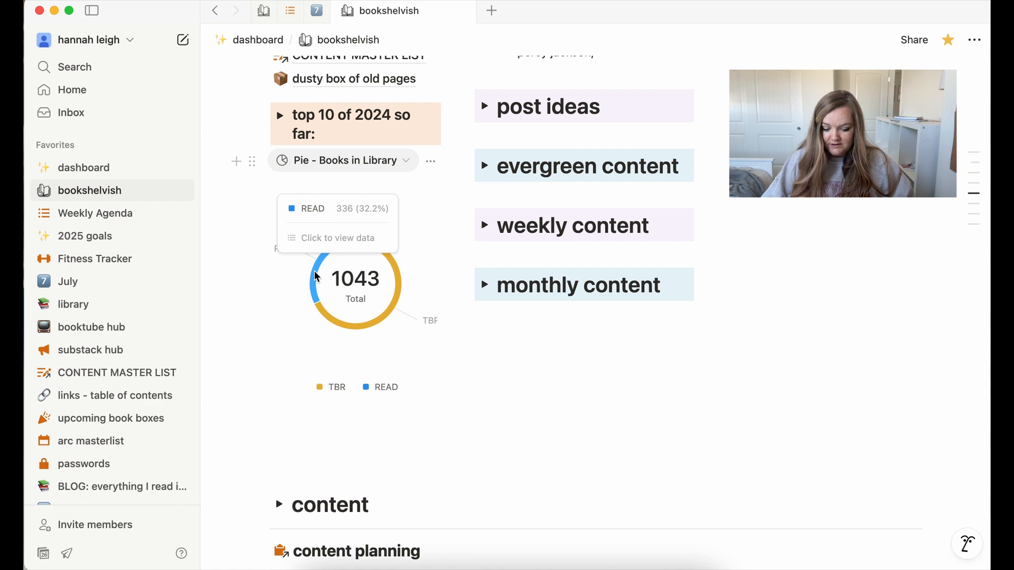
{"action": "mouse_move", "coordinate": [397, 303]}
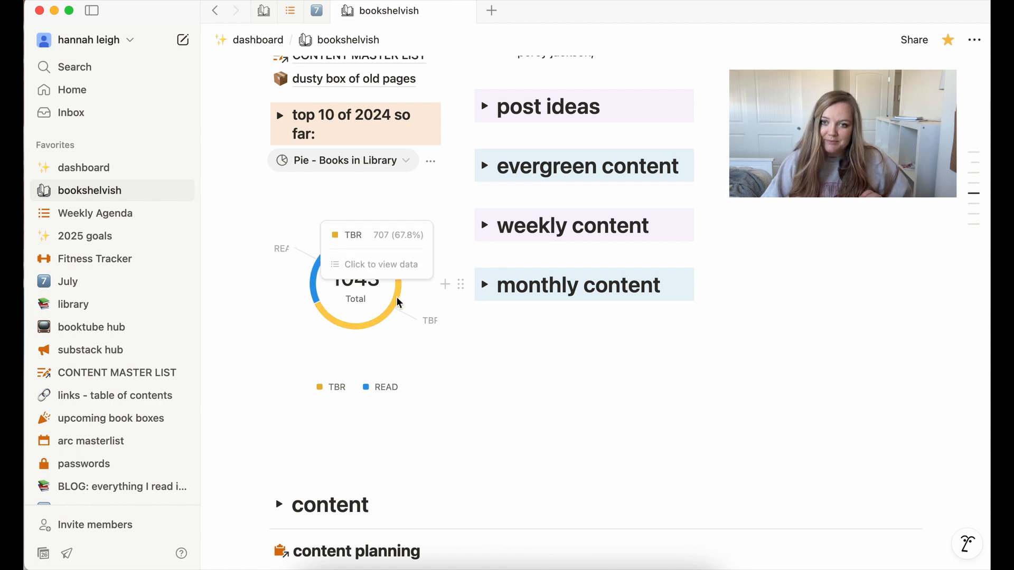
Expand the "top 10 of 2024 so far" toggle list and delete the whole block.
{"action": "left_click", "coordinate": [280, 116]}
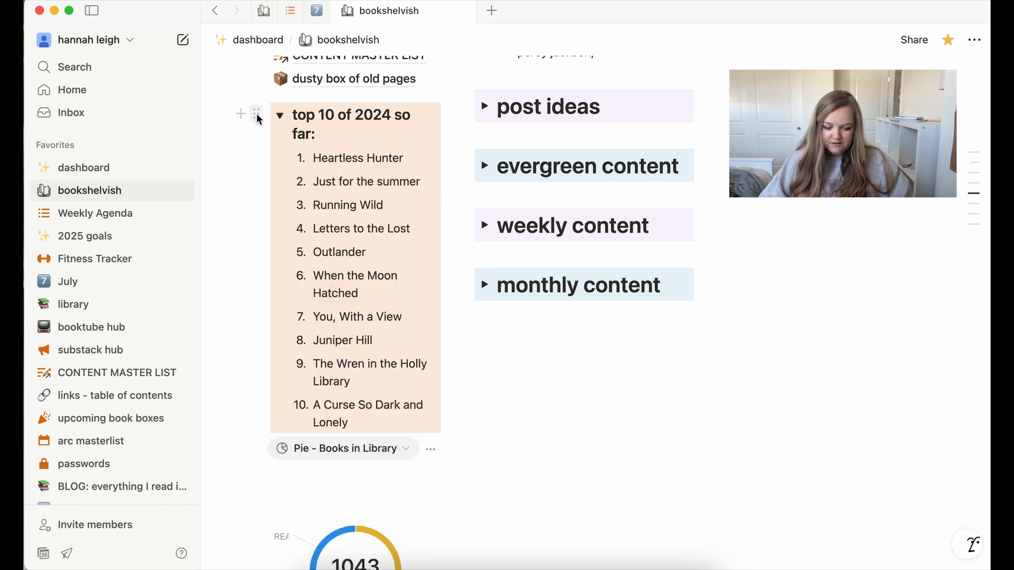
{"action": "left_click", "coordinate": [257, 116]}
{"action": "key", "text": "Delete"}
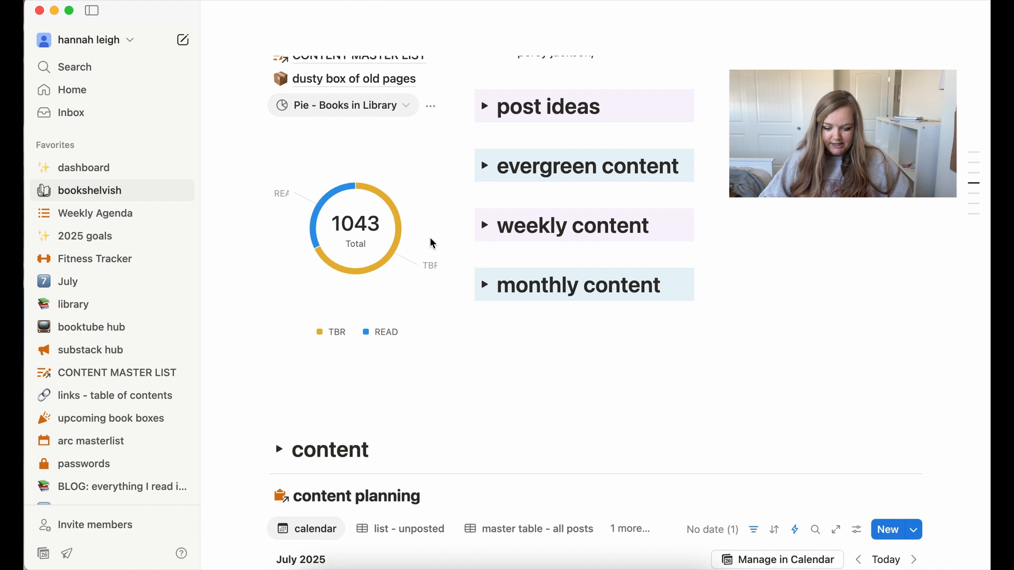
Review the content planning calendar and the gallery of post cards below it, then return to the page's navigation list.
{"action": "scroll", "coordinate": [475, 286], "scroll_direction": "down", "scroll_amount": 10}
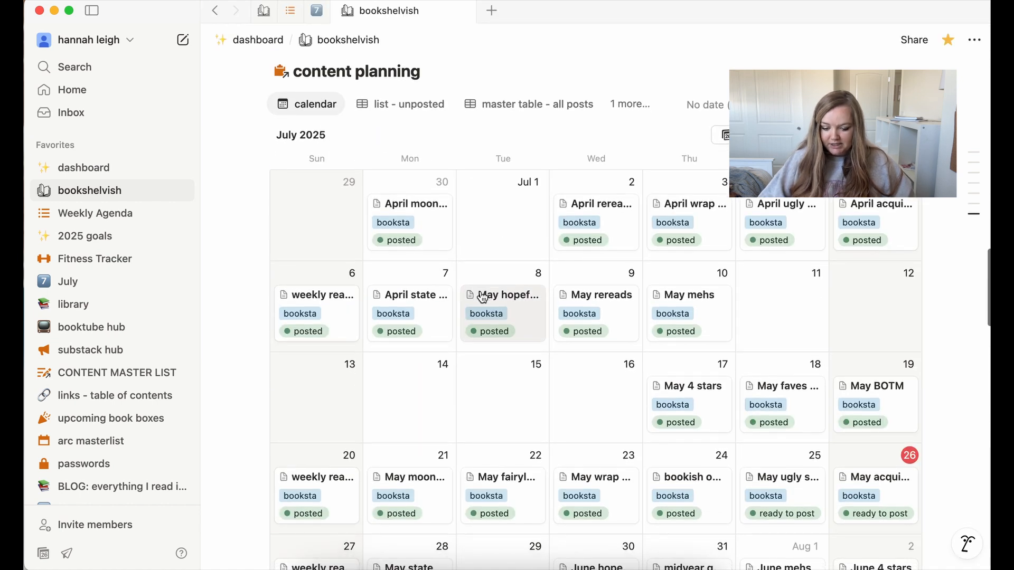
{"action": "scroll", "coordinate": [480, 291], "scroll_direction": "down", "scroll_amount": 5}
{"action": "scroll", "coordinate": [481, 296], "scroll_direction": "down", "scroll_amount": 10}
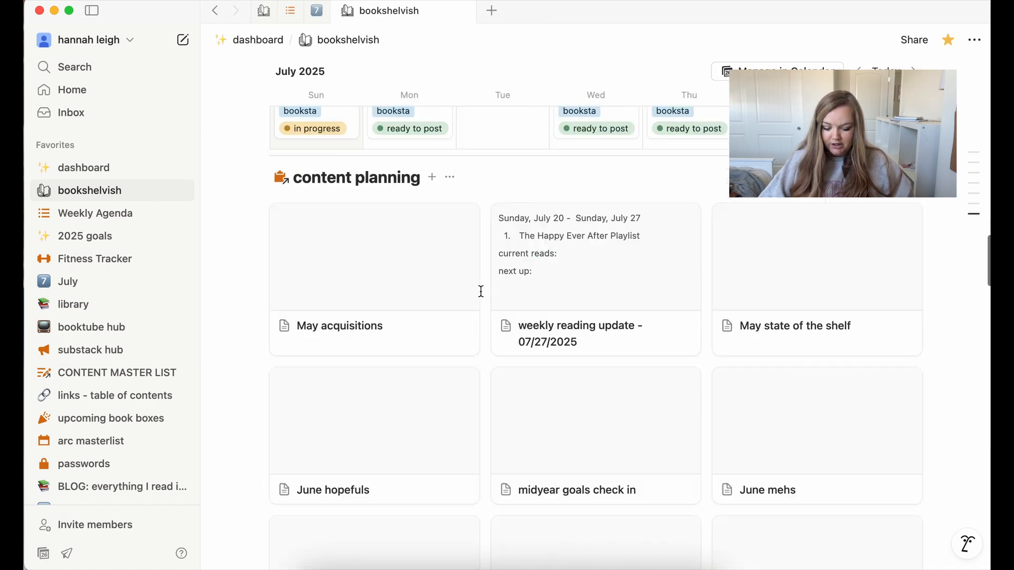
{"action": "scroll", "coordinate": [481, 291], "scroll_direction": "down", "scroll_amount": 20}
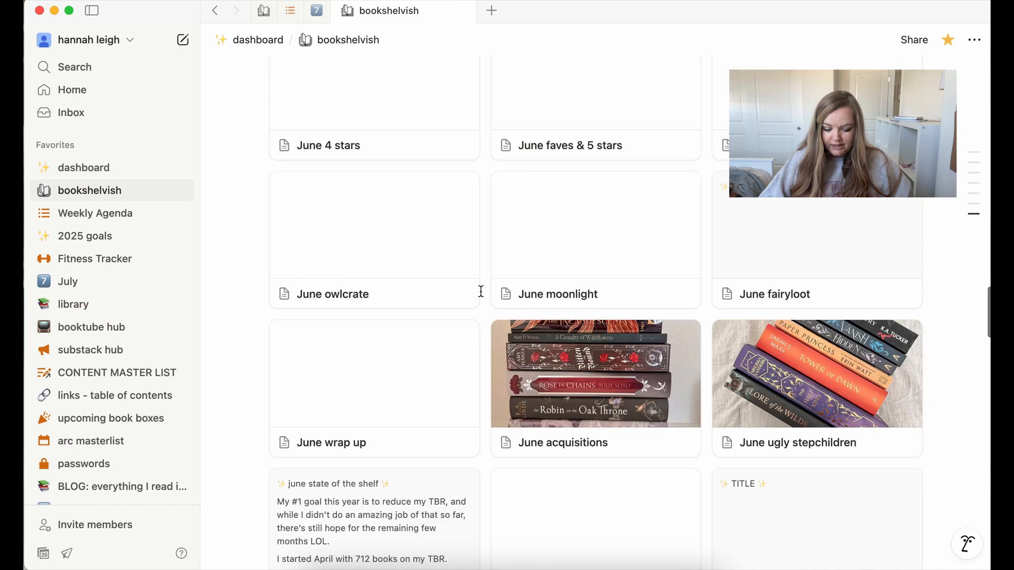
{"action": "scroll", "coordinate": [480, 291], "scroll_direction": "up", "scroll_amount": 20}
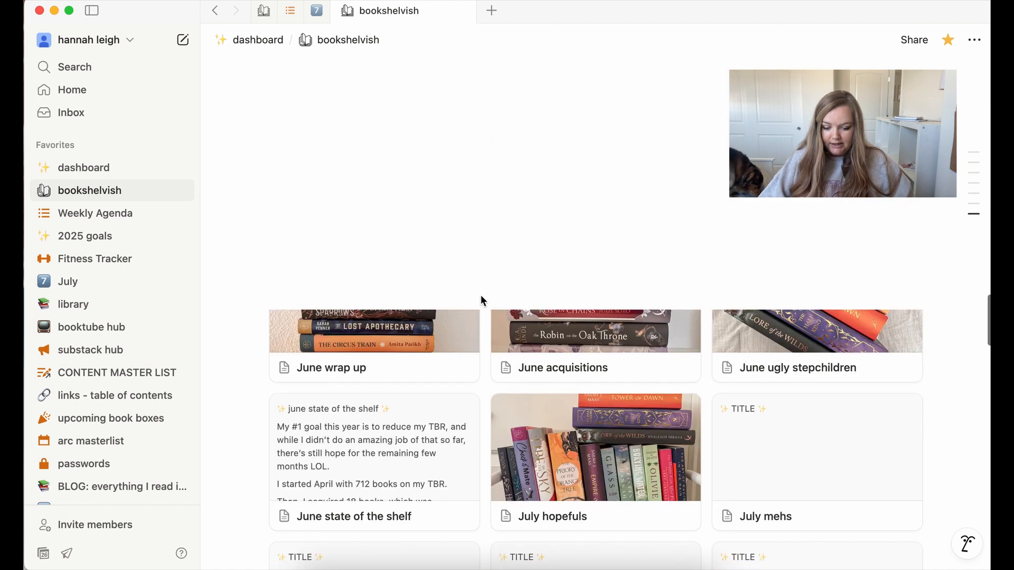
{"action": "scroll", "coordinate": [481, 296], "scroll_direction": "up", "scroll_amount": 2}
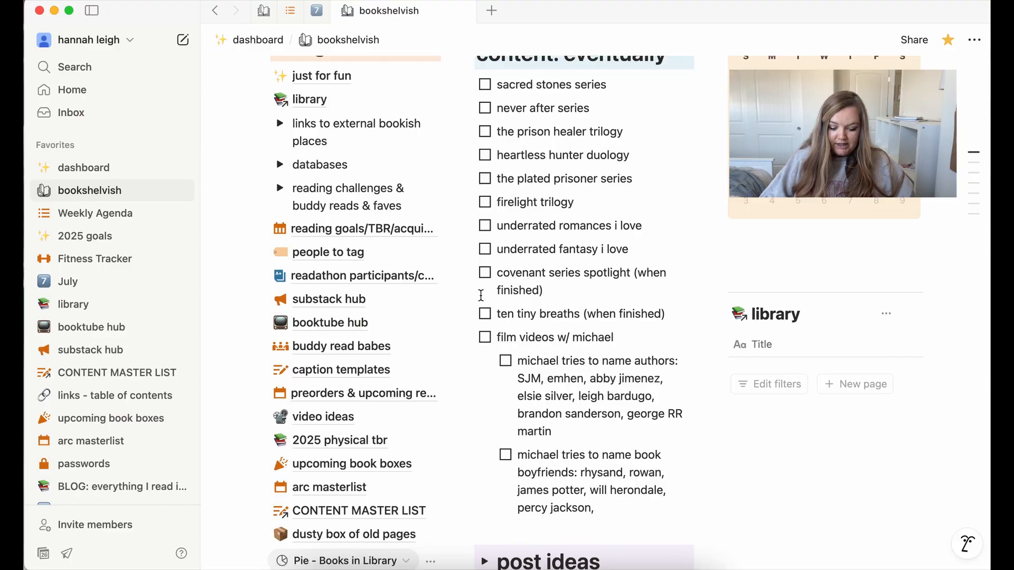
{"action": "scroll", "coordinate": [481, 296], "scroll_direction": "up", "scroll_amount": 5}
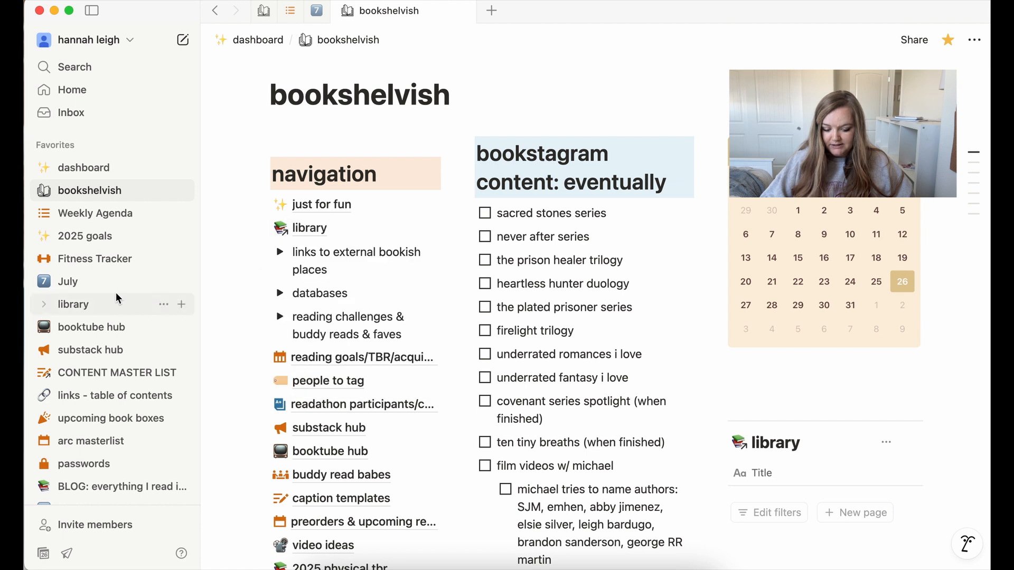
Open the library database from the navigation list and look across the columns of its Show All table.
{"action": "left_click", "coordinate": [310, 228]}
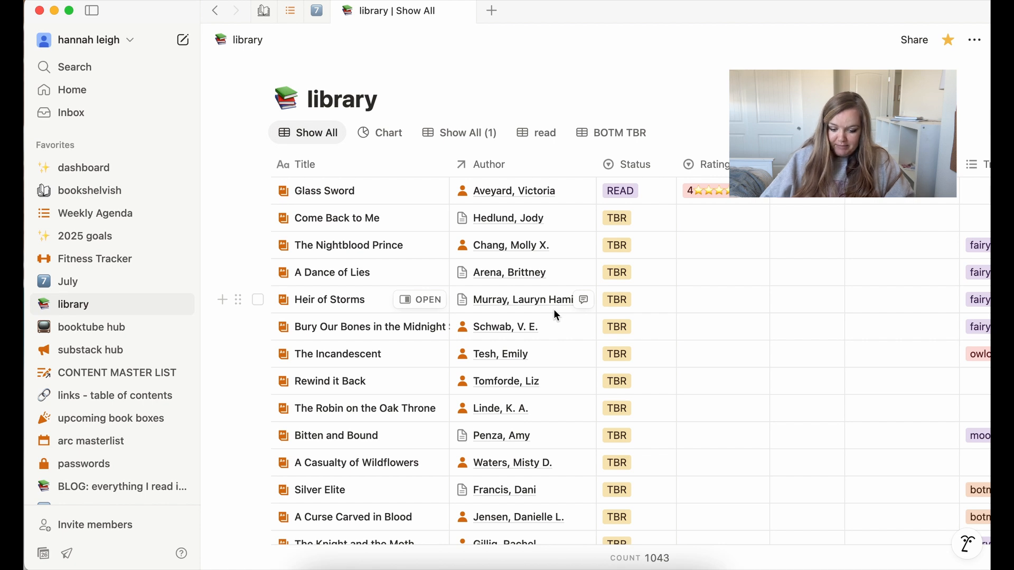
{"action": "scroll", "coordinate": [553, 309], "scroll_direction": "right", "scroll_amount": 2}
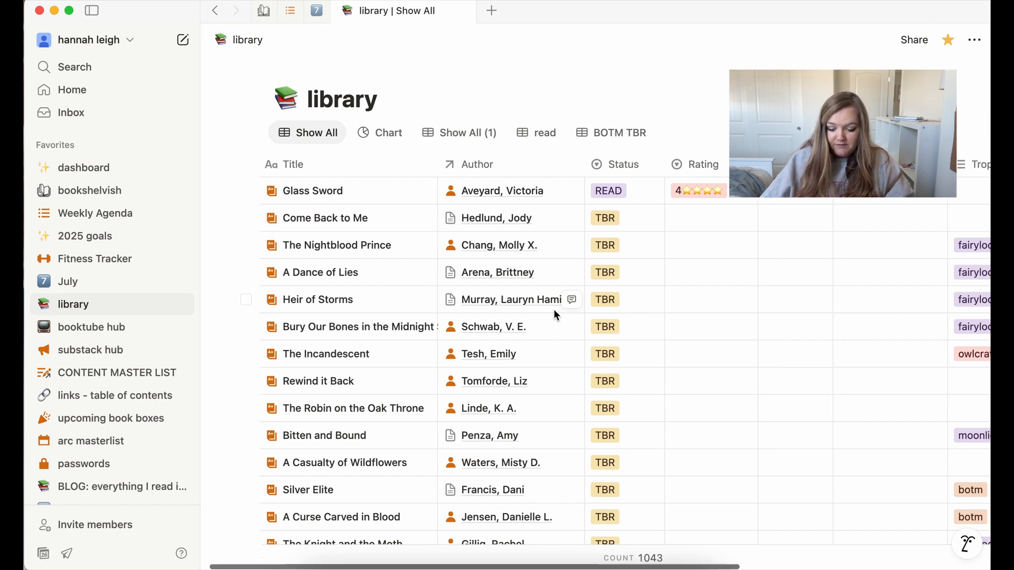
{"action": "scroll", "coordinate": [554, 308], "scroll_direction": "left", "scroll_amount": 2}
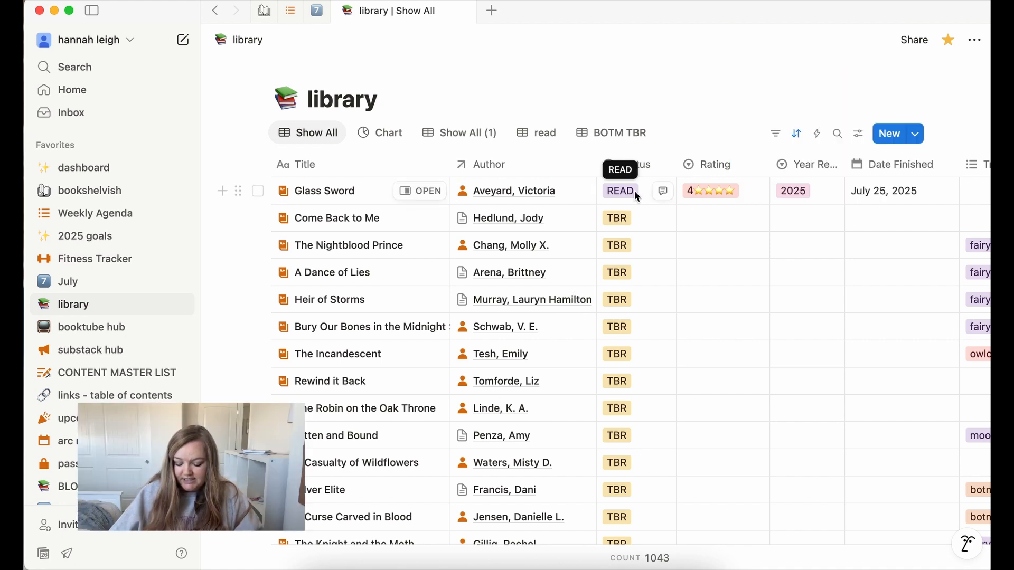
Open the Glass Sword entry beside the table and view the available Rating options without changing the rating.
{"action": "left_click", "coordinate": [416, 191]}
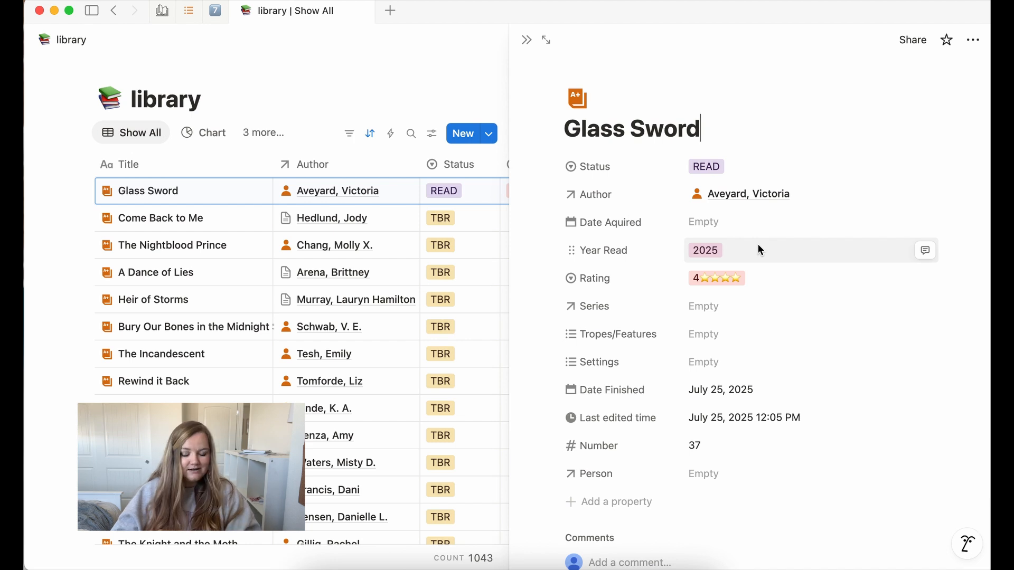
{"action": "left_click", "coordinate": [771, 284]}
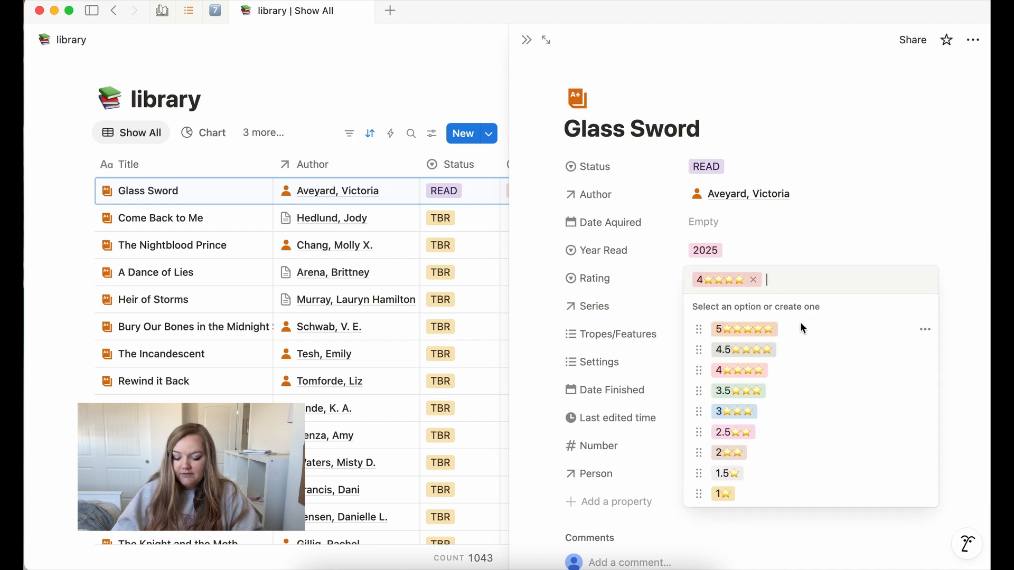
{"action": "left_click", "coordinate": [827, 239]}
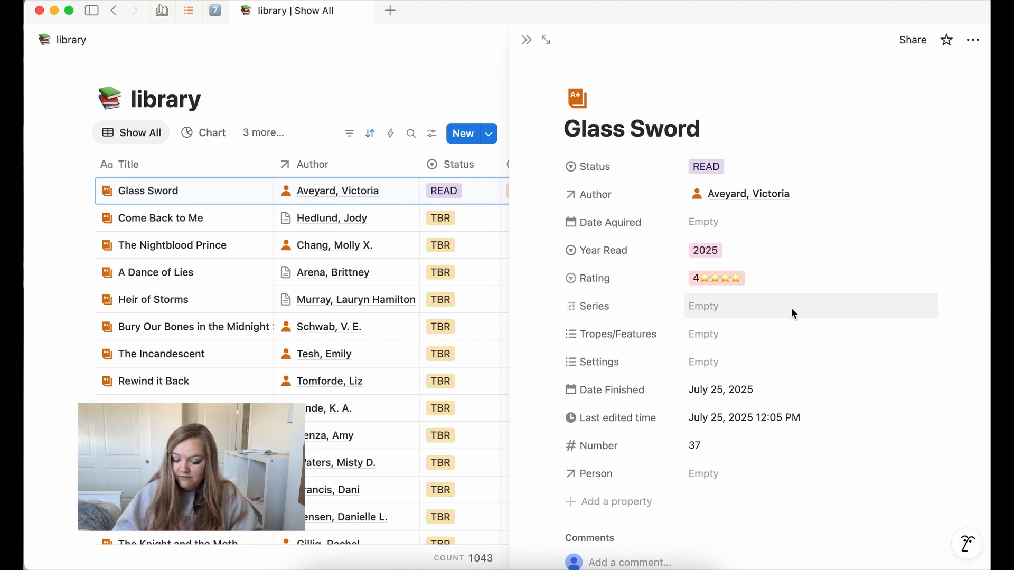
Create a "Red Queen" page in the series database and link it as the Series of the Glass Sword entry.
{"action": "left_click", "coordinate": [718, 309]}
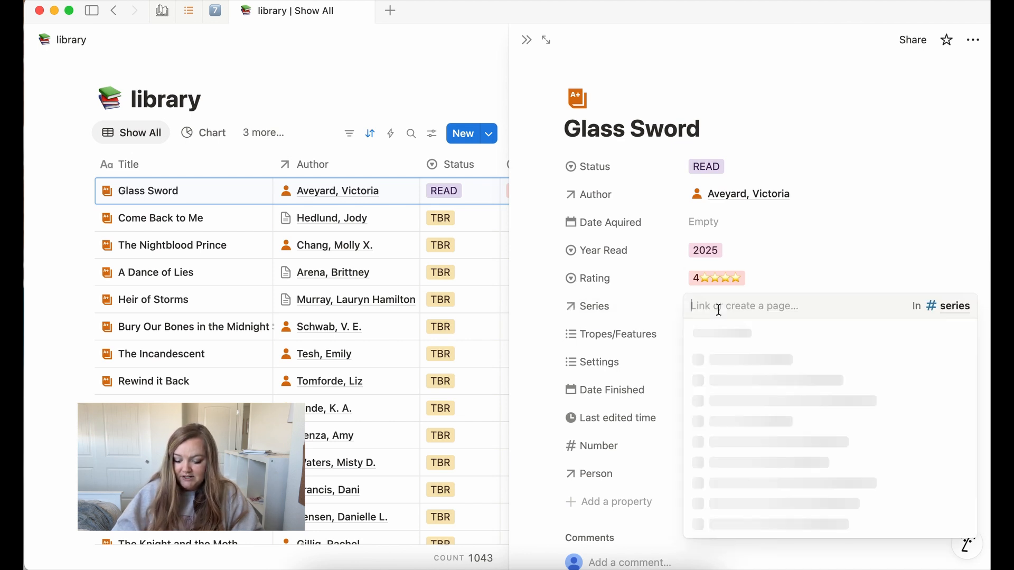
{"action": "type", "text": "Red Queen"}
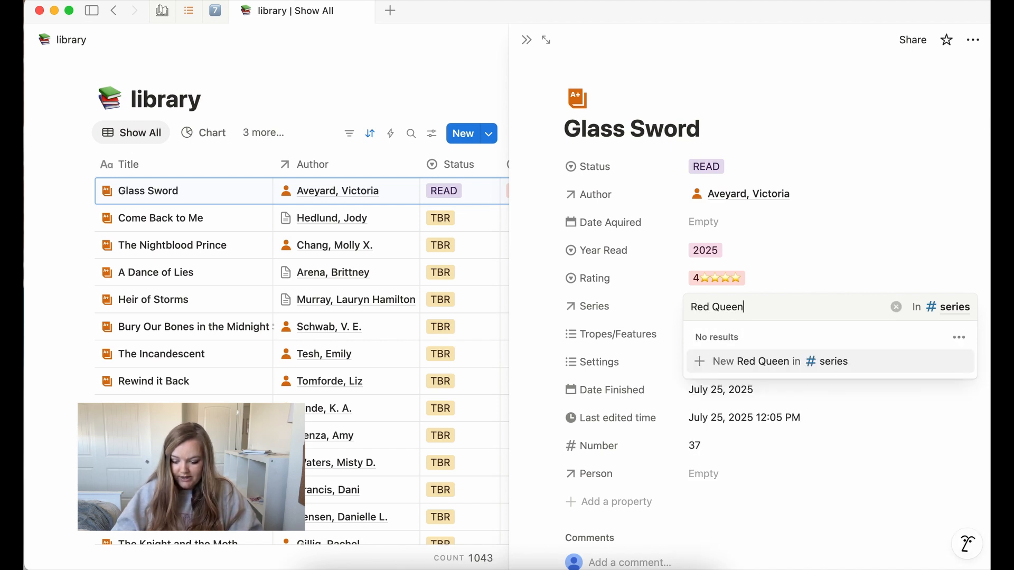
{"action": "left_click", "coordinate": [736, 361]}
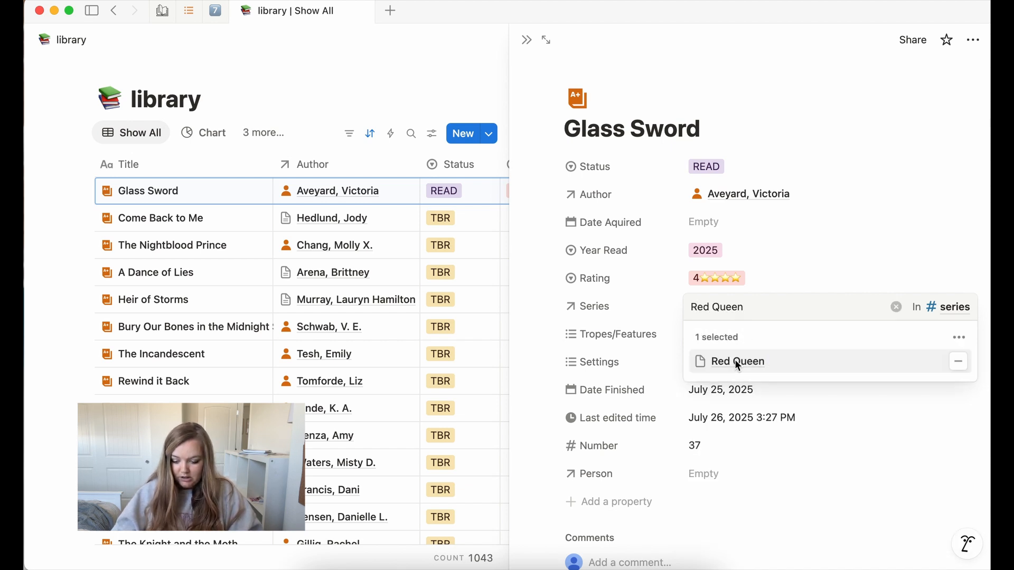
{"action": "left_click", "coordinate": [877, 152]}
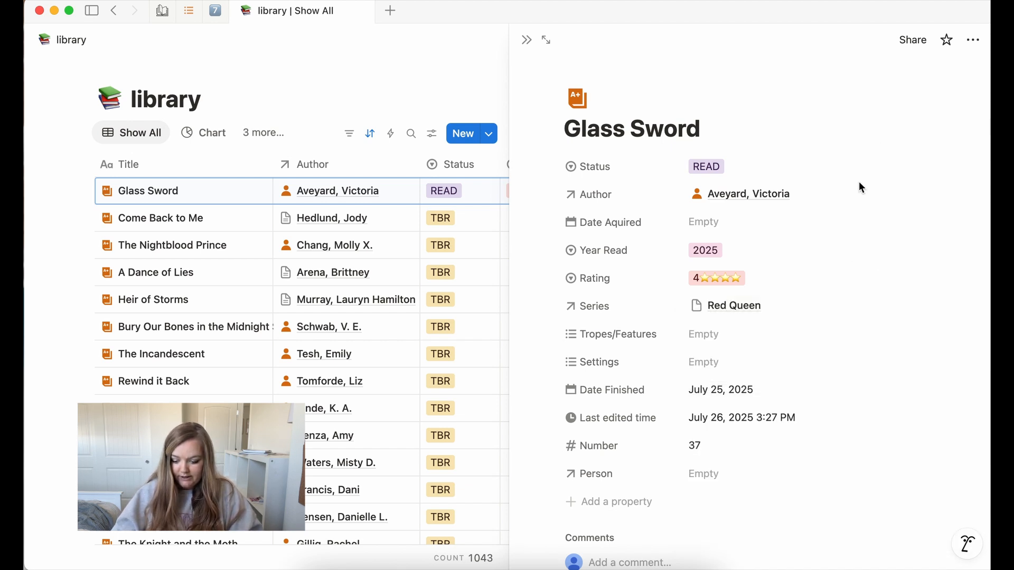
Look through the available Tropes/Features and Settings options of the Glass Sword entry without selecting any.
{"action": "left_click", "coordinate": [728, 342]}
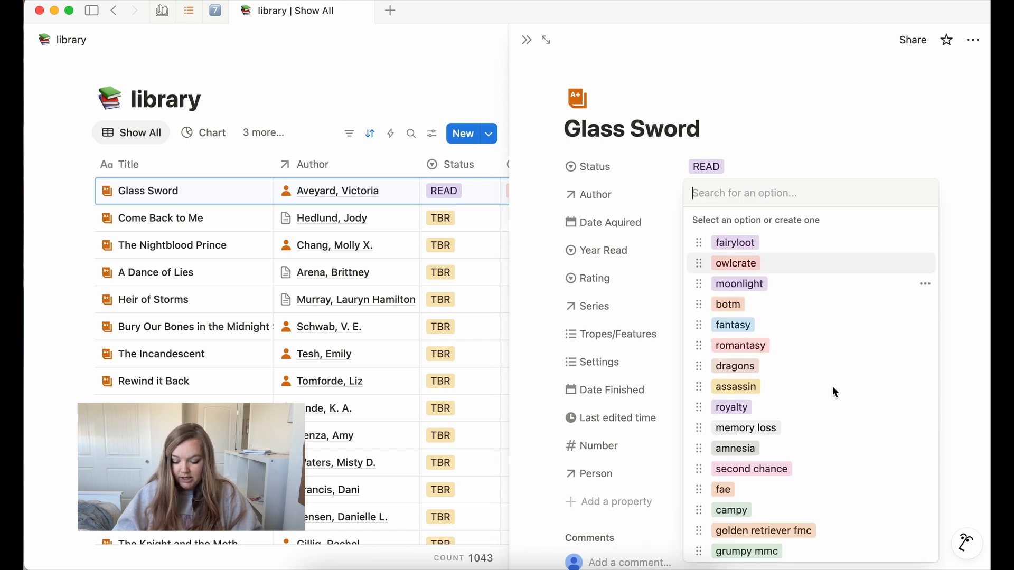
{"action": "scroll", "coordinate": [834, 391], "scroll_direction": "down", "scroll_amount": 5}
{"action": "scroll", "coordinate": [833, 391], "scroll_direction": "down", "scroll_amount": 15}
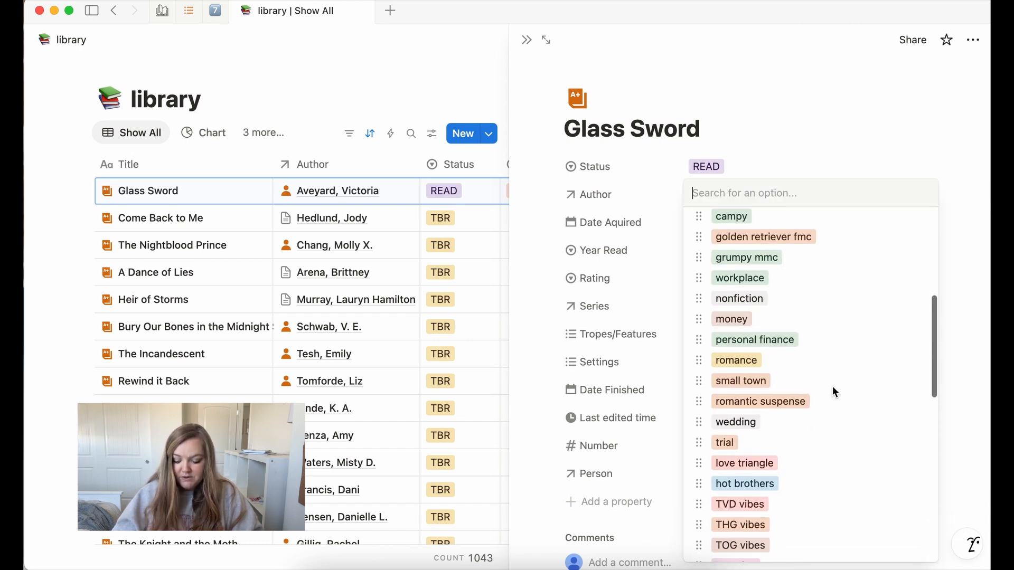
{"action": "scroll", "coordinate": [832, 386], "scroll_direction": "down", "scroll_amount": 2}
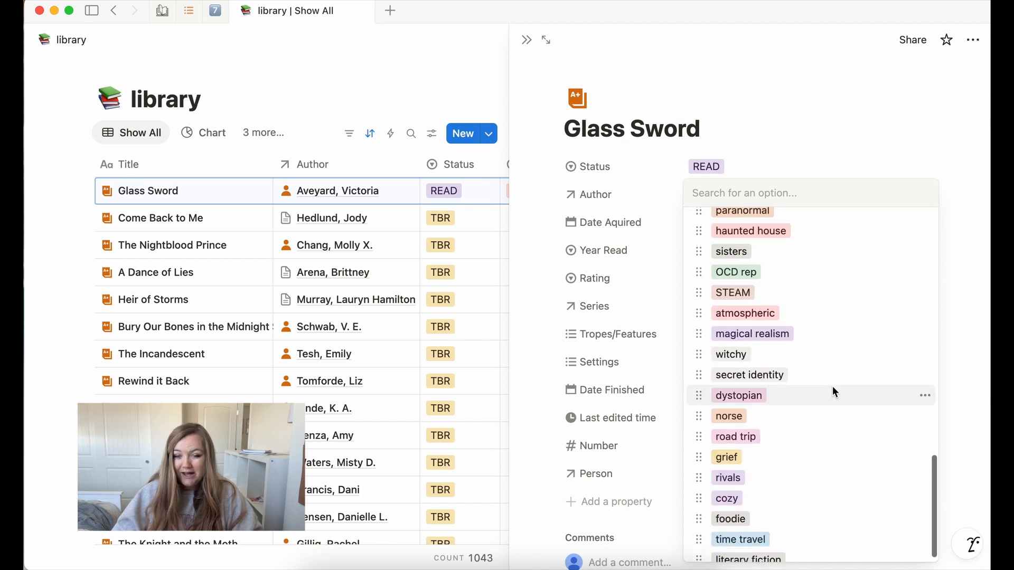
{"action": "scroll", "coordinate": [832, 386], "scroll_direction": "up", "scroll_amount": 20}
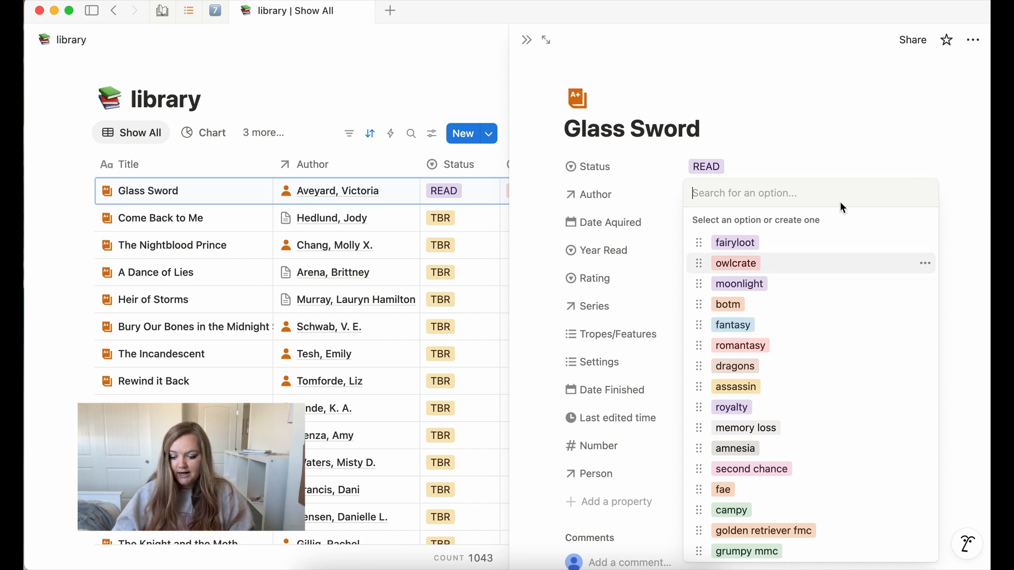
{"action": "left_click", "coordinate": [843, 145]}
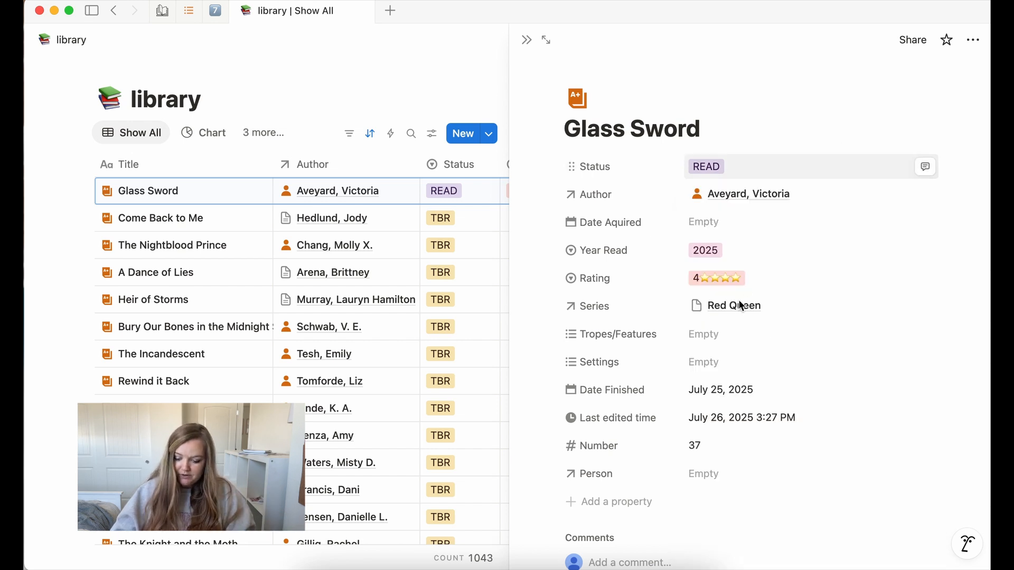
{"action": "left_click", "coordinate": [725, 363]}
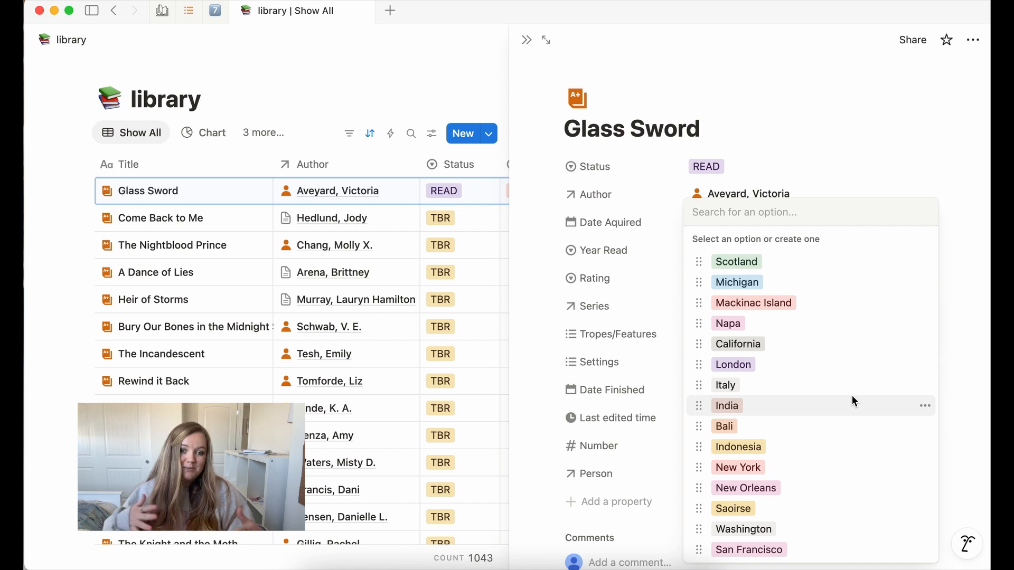
{"action": "left_click", "coordinate": [863, 163]}
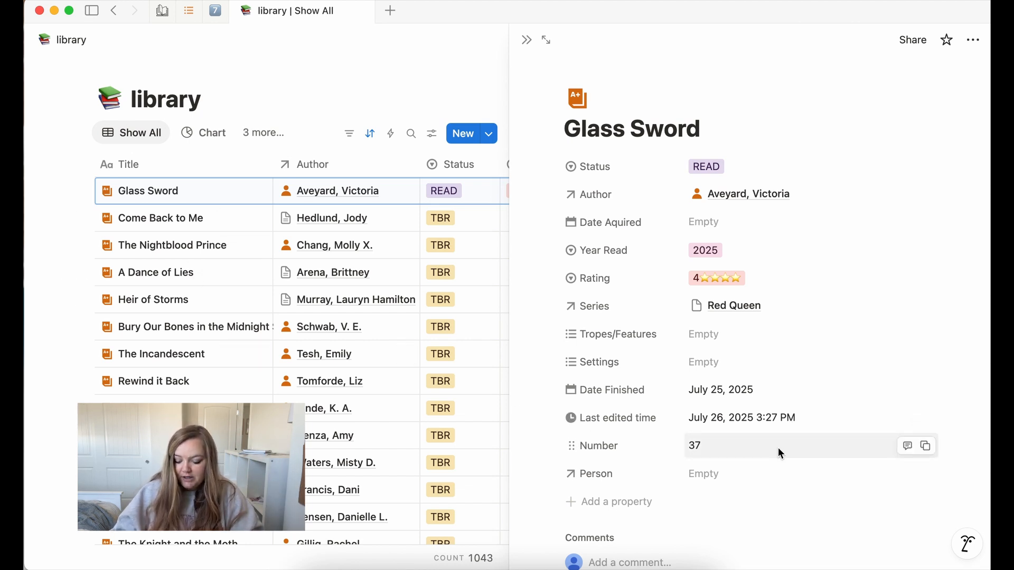
Look through the buddies offered for the Person property of Glass Sword without linking anyone.
{"action": "left_click", "coordinate": [758, 476]}
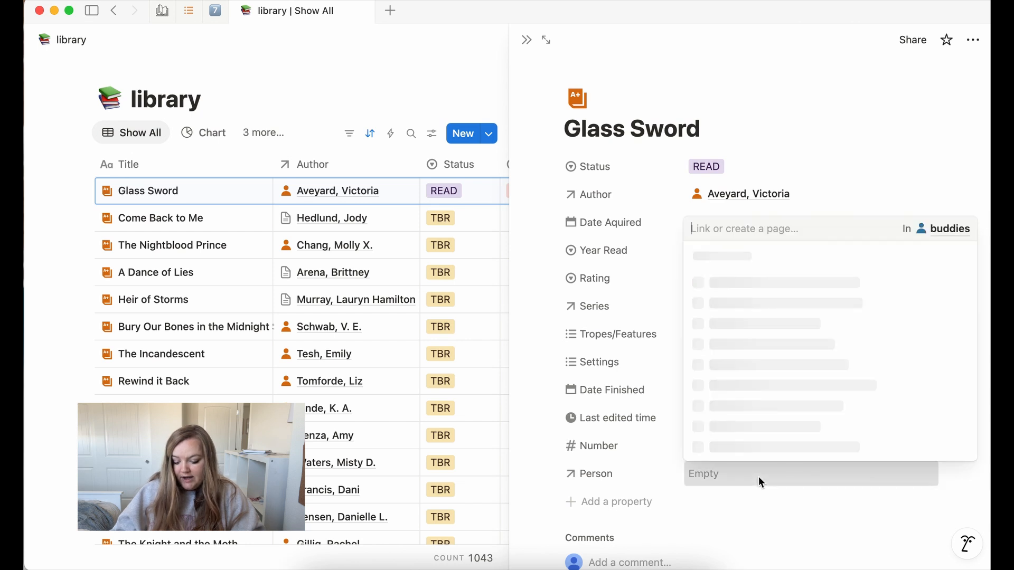
{"action": "scroll", "coordinate": [844, 378], "scroll_direction": "down", "scroll_amount": 2}
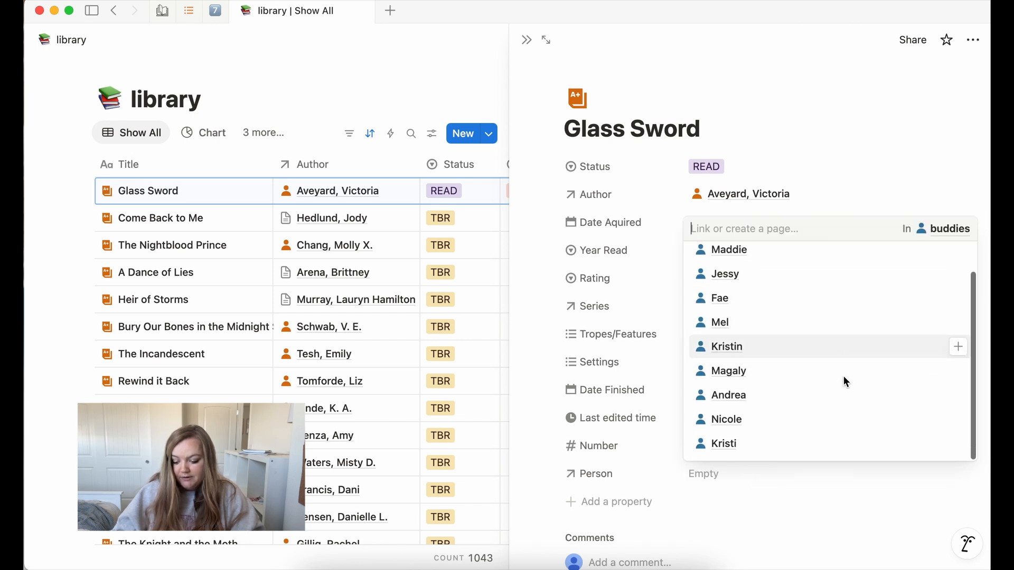
{"action": "scroll", "coordinate": [861, 338], "scroll_direction": "up", "scroll_amount": 2}
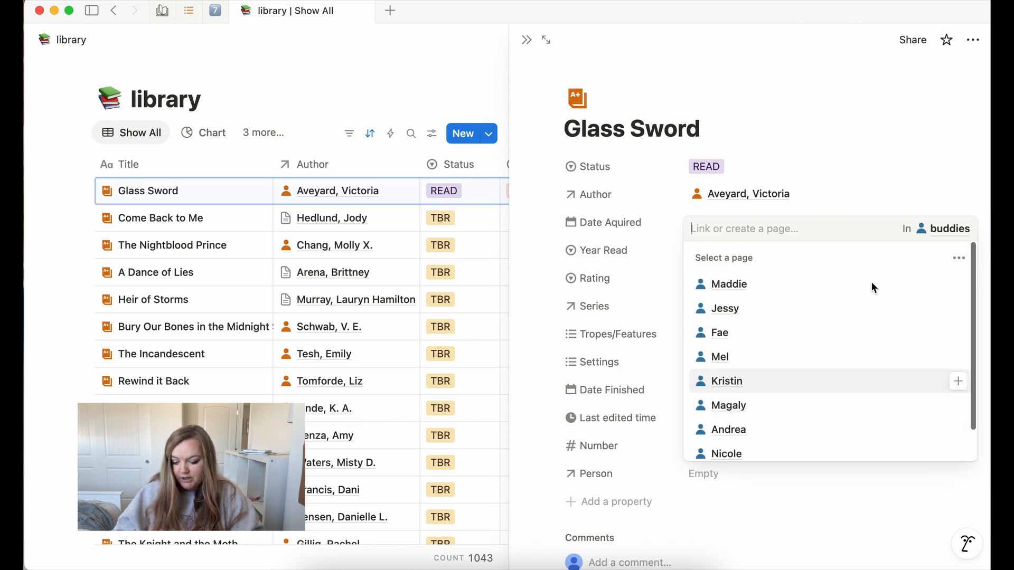
{"action": "left_click", "coordinate": [839, 92]}
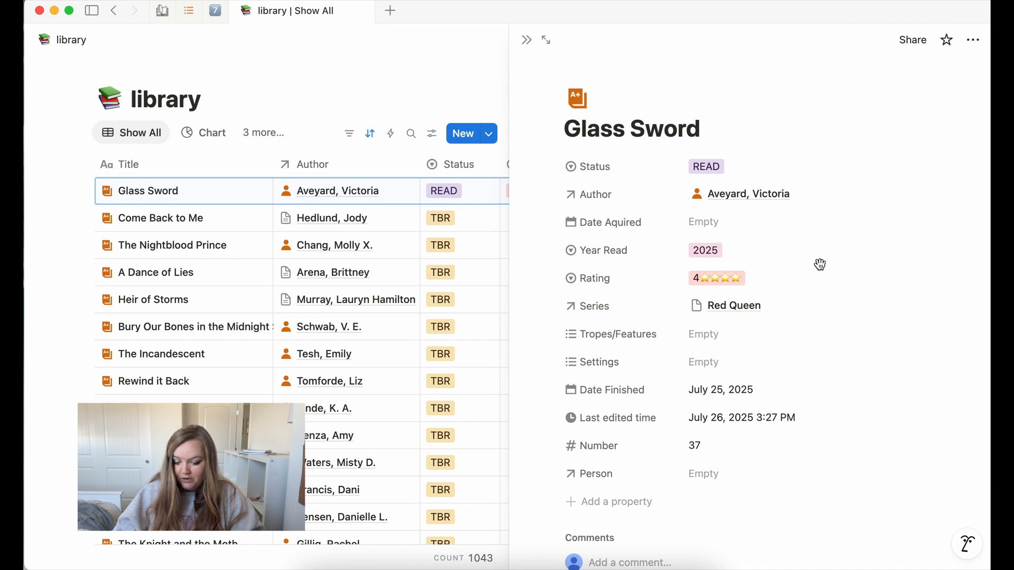
Read the written review in the body of the Glass Sword entry, then close the entry.
{"action": "scroll", "coordinate": [741, 356], "scroll_direction": "down", "scroll_amount": 4}
{"action": "scroll", "coordinate": [741, 356], "scroll_direction": "down", "scroll_amount": 3}
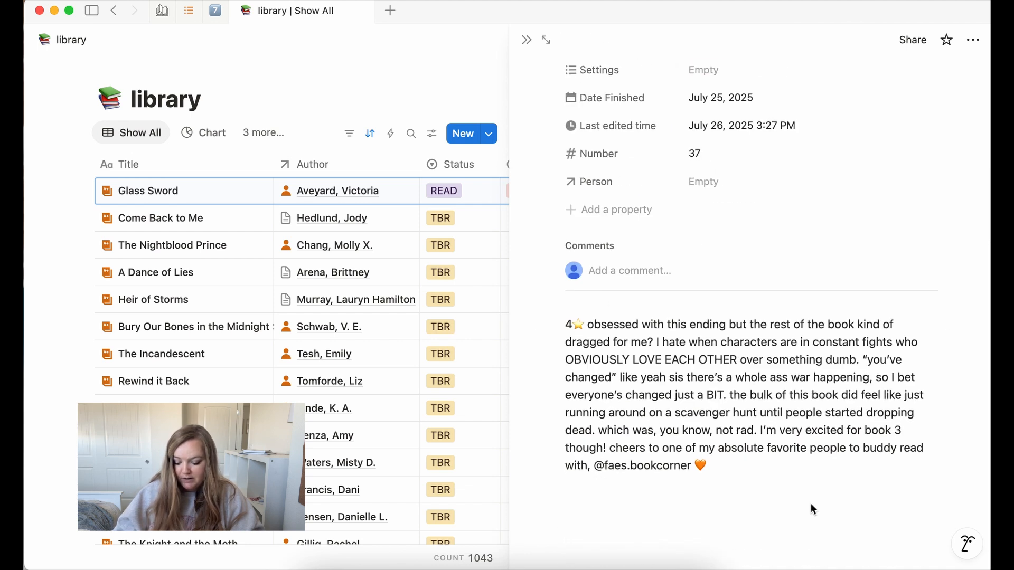
{"action": "left_click", "coordinate": [782, 413]}
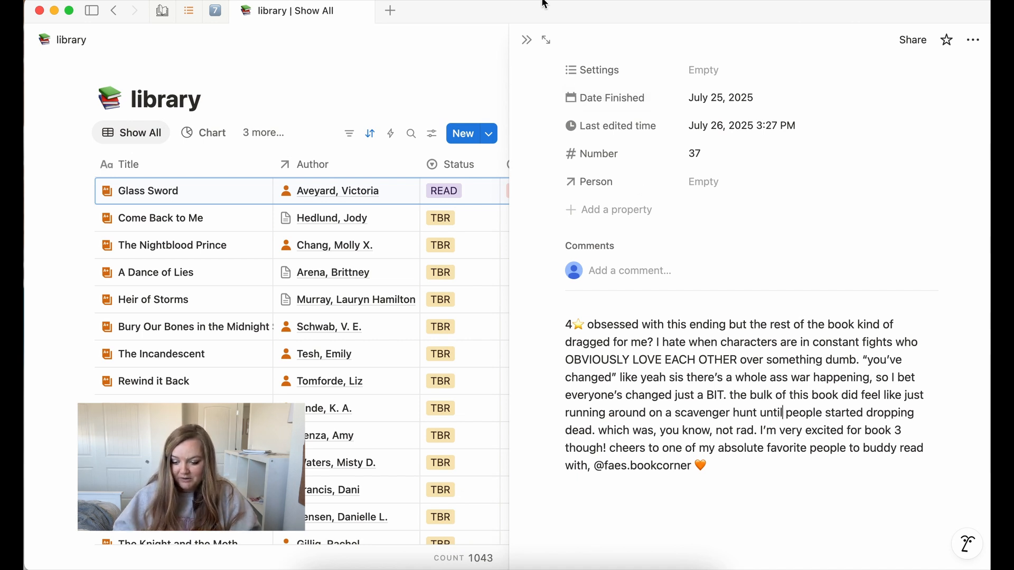
{"action": "left_click", "coordinate": [526, 42]}
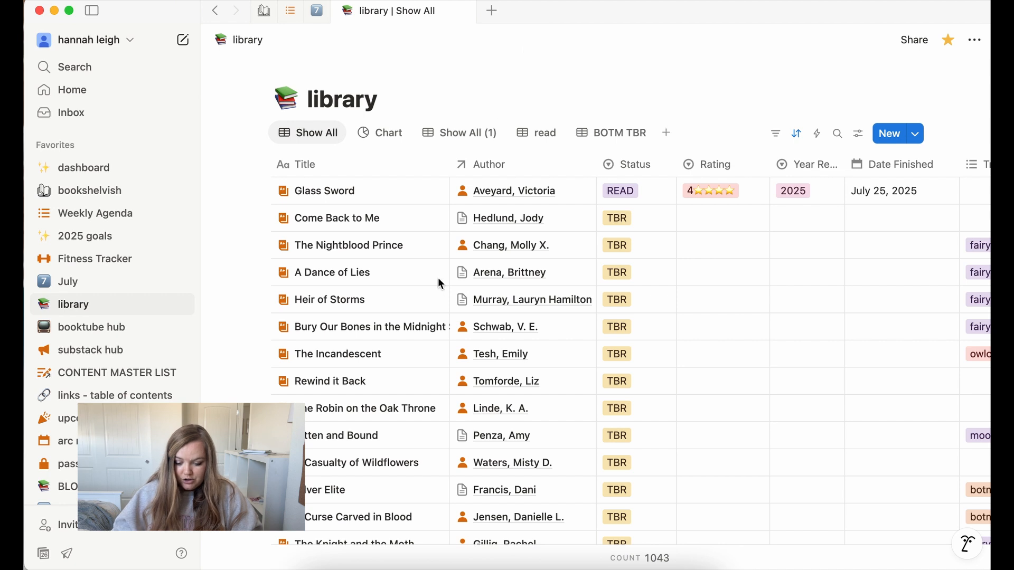
Open the Come Back to Me entry from the library table, check its properties, and close it.
{"action": "scroll", "coordinate": [440, 283], "scroll_direction": "down", "scroll_amount": 4}
{"action": "scroll", "coordinate": [438, 285], "scroll_direction": "up", "scroll_amount": 3}
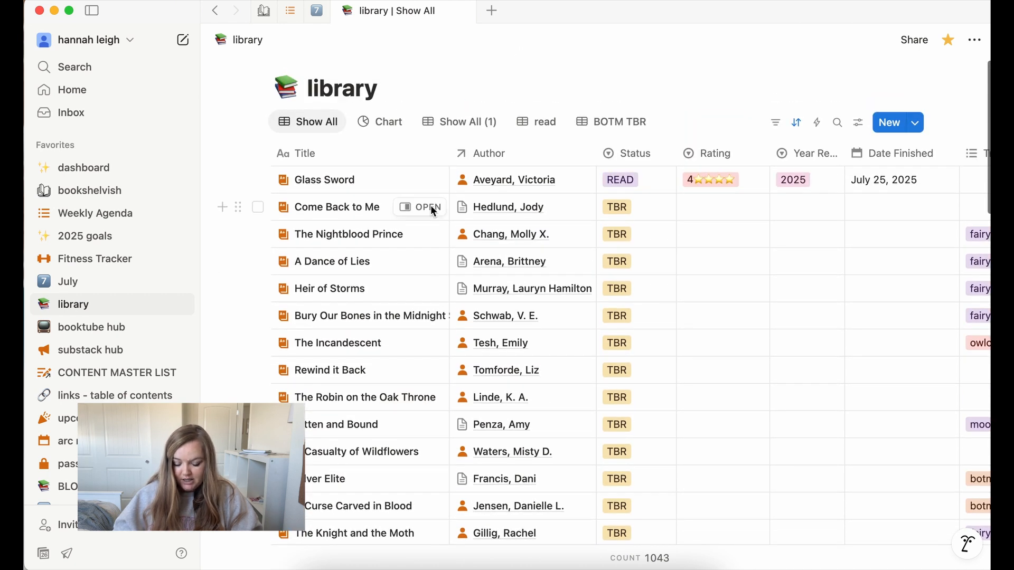
{"action": "left_click", "coordinate": [432, 207]}
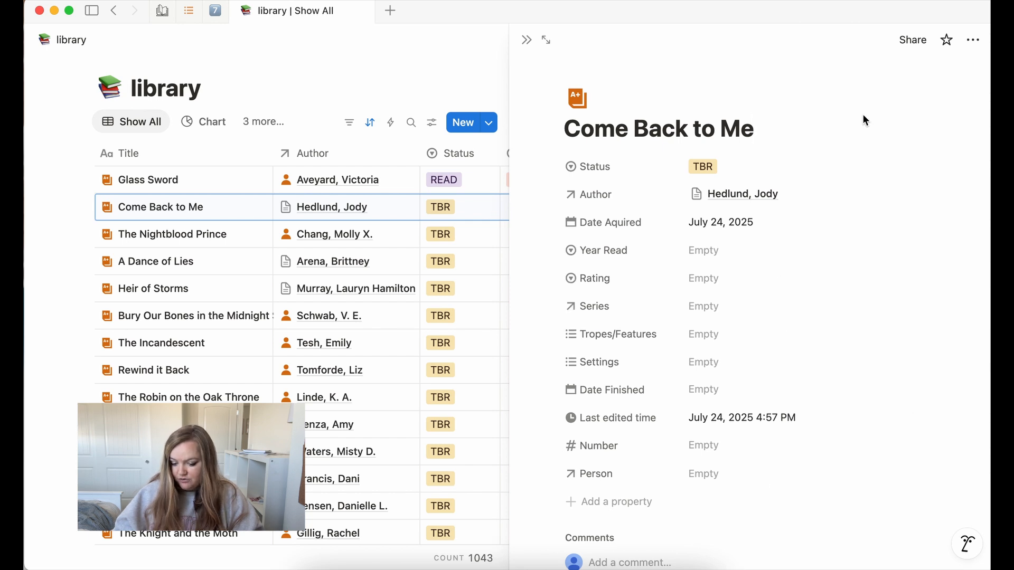
{"action": "left_click", "coordinate": [530, 42]}
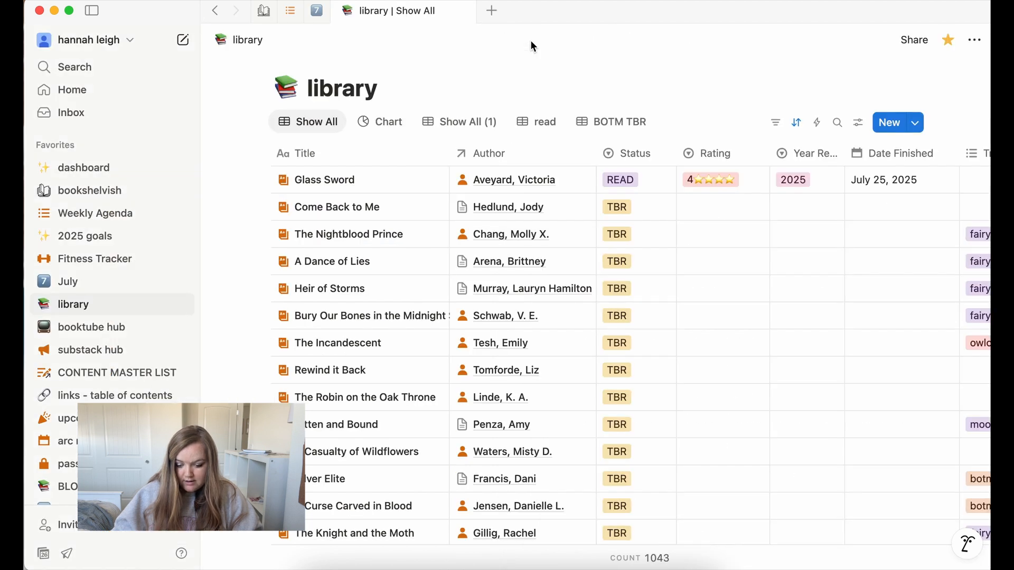
Add a new entry named "title" to the library database.
{"action": "left_click", "coordinate": [889, 123]}
{"action": "type", "text": "title"}
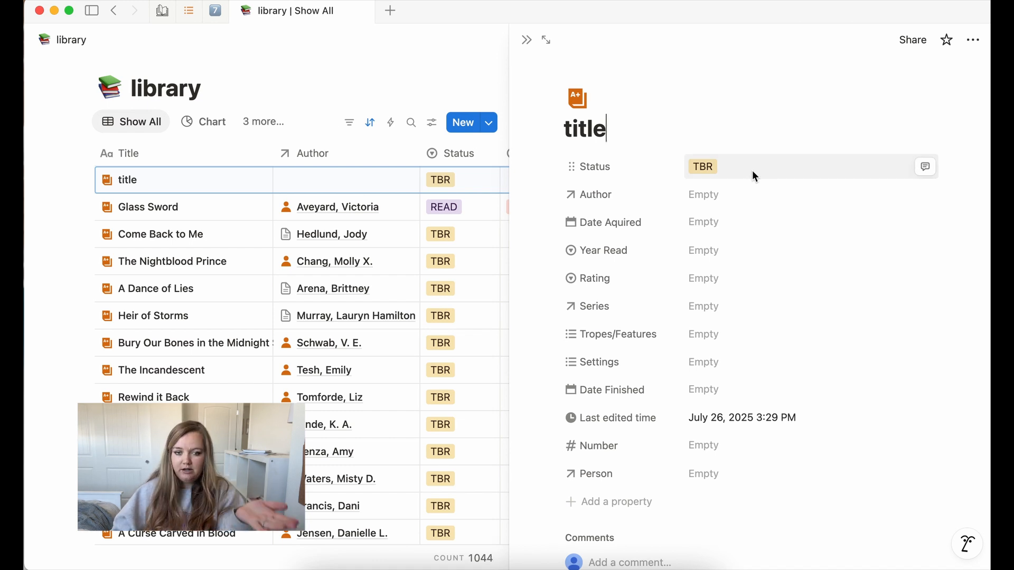
{"action": "left_click_drag", "start_coordinate": [624, 125], "coordinate": [522, 125]}
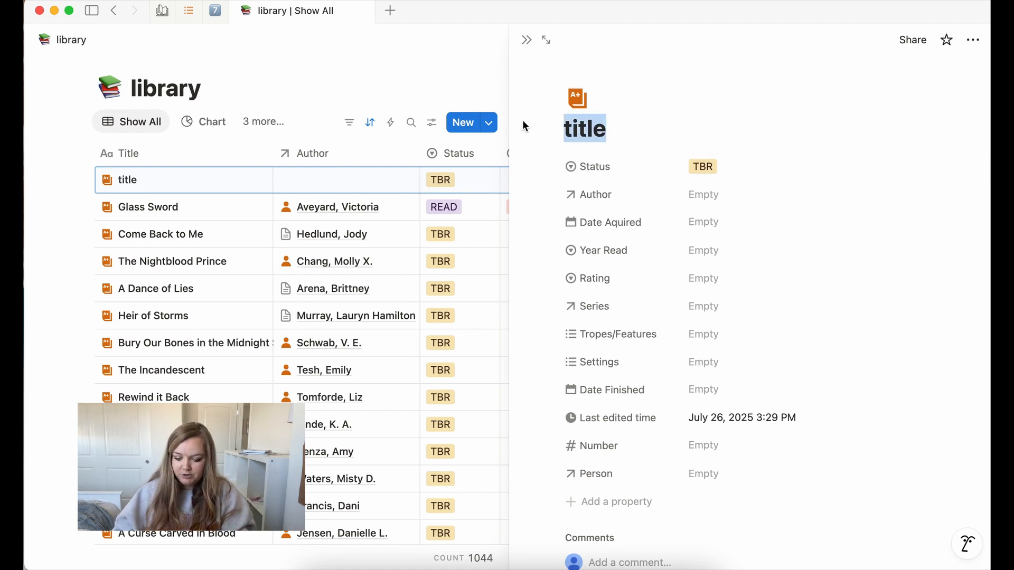
{"action": "left_click", "coordinate": [662, 123]}
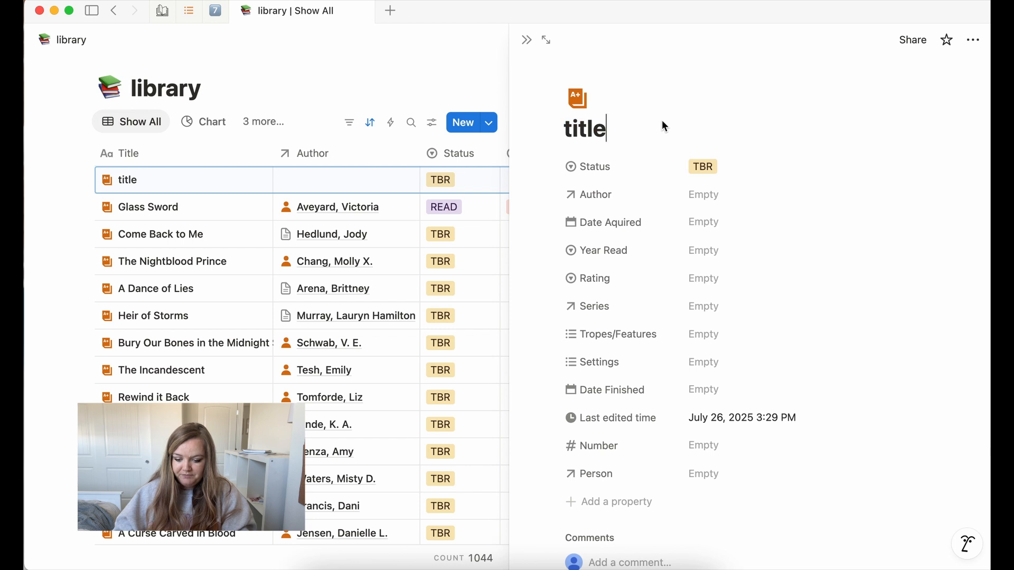
Browse the authors available for the new "title" entry without linking one, then move the entry to Trash.
{"action": "left_click", "coordinate": [735, 201]}
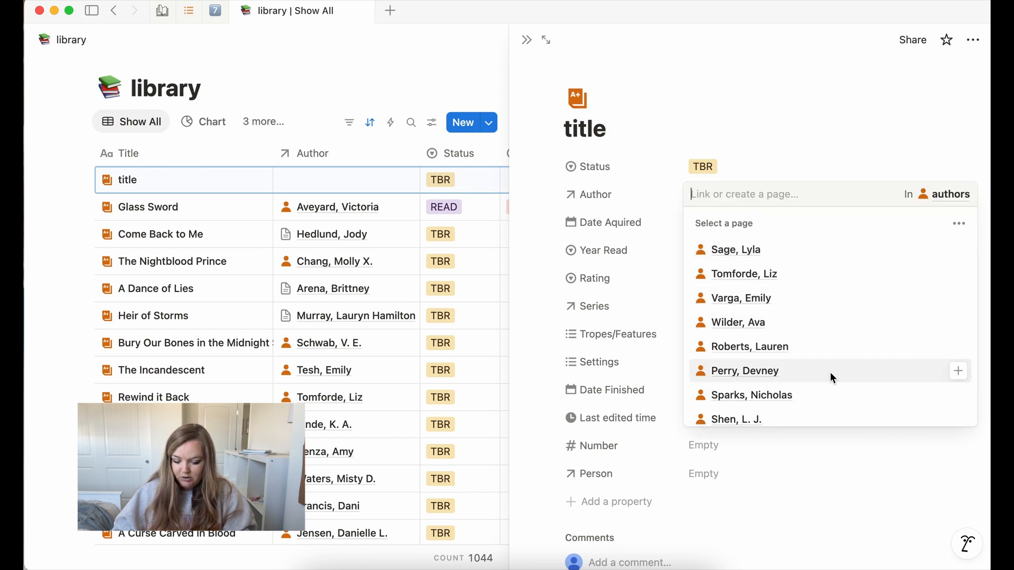
{"action": "scroll", "coordinate": [830, 375], "scroll_direction": "down", "scroll_amount": 2}
{"action": "scroll", "coordinate": [830, 375], "scroll_direction": "down", "scroll_amount": 6}
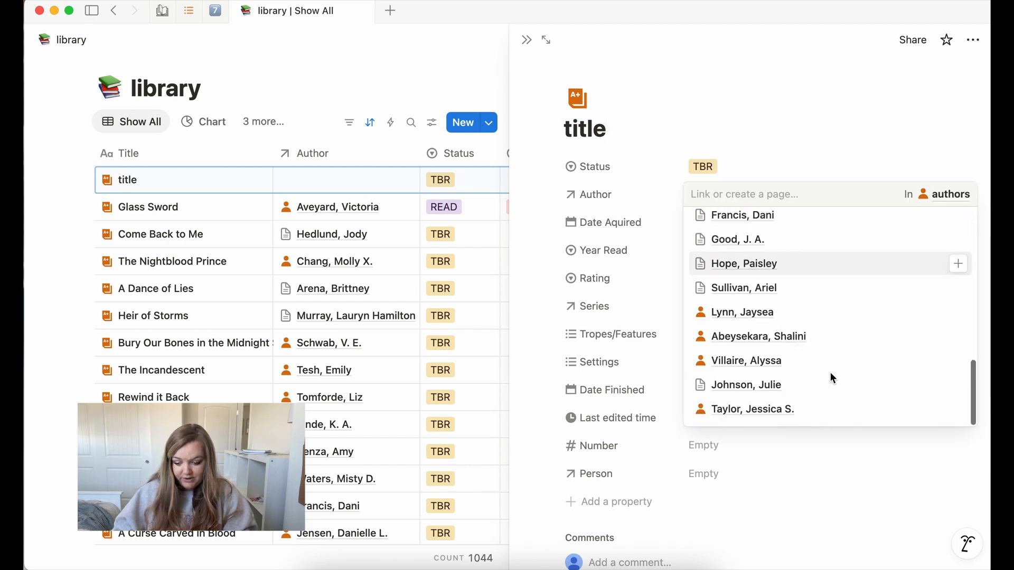
{"action": "left_click", "coordinate": [793, 101]}
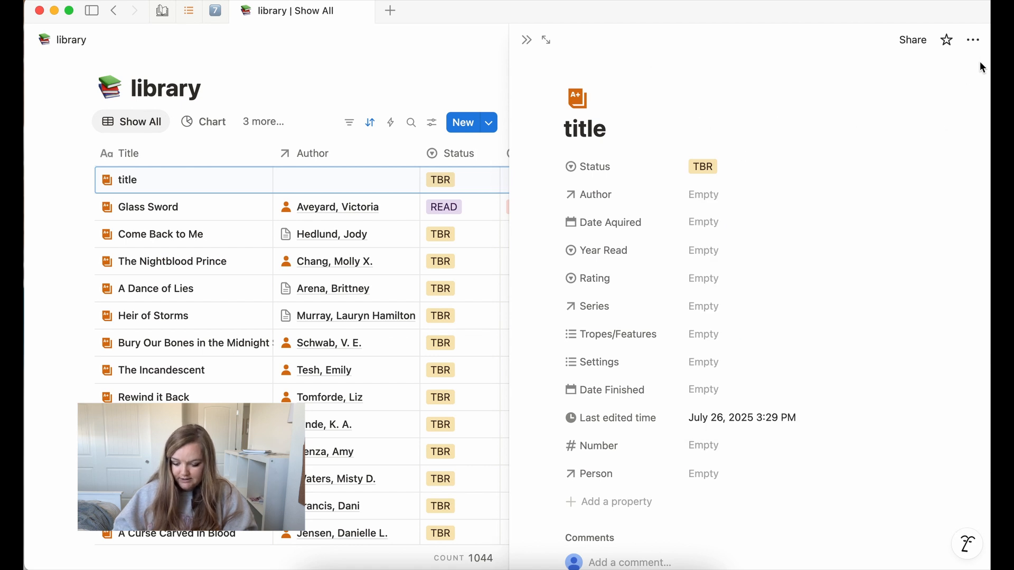
{"action": "left_click", "coordinate": [973, 40]}
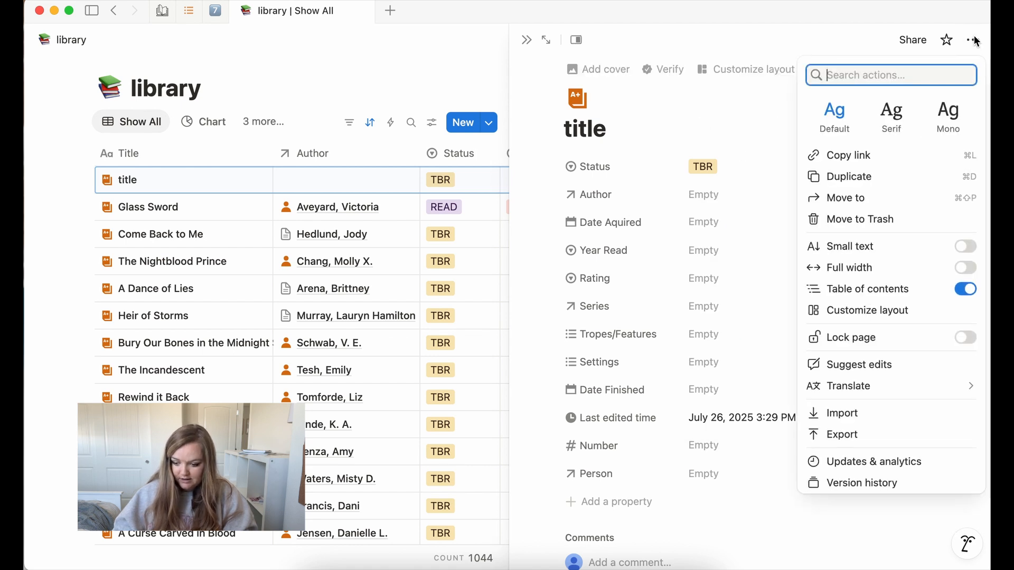
{"action": "left_click", "coordinate": [875, 224]}
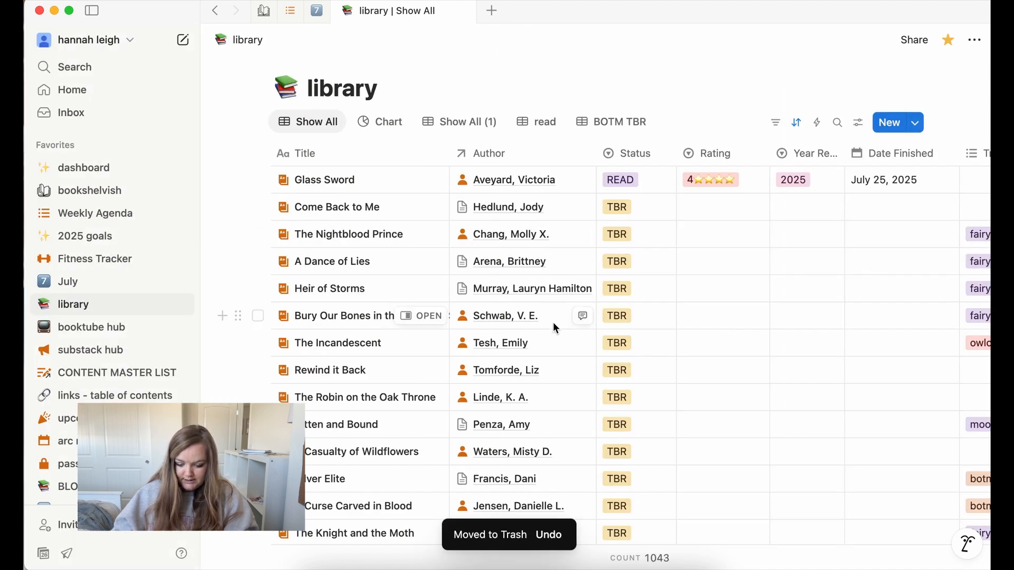
Open the A Dawn of Gods and Fury entry, follow it to its author's page, and browse the full list of linked Books.
{"action": "scroll", "coordinate": [558, 417], "scroll_direction": "down", "scroll_amount": 5}
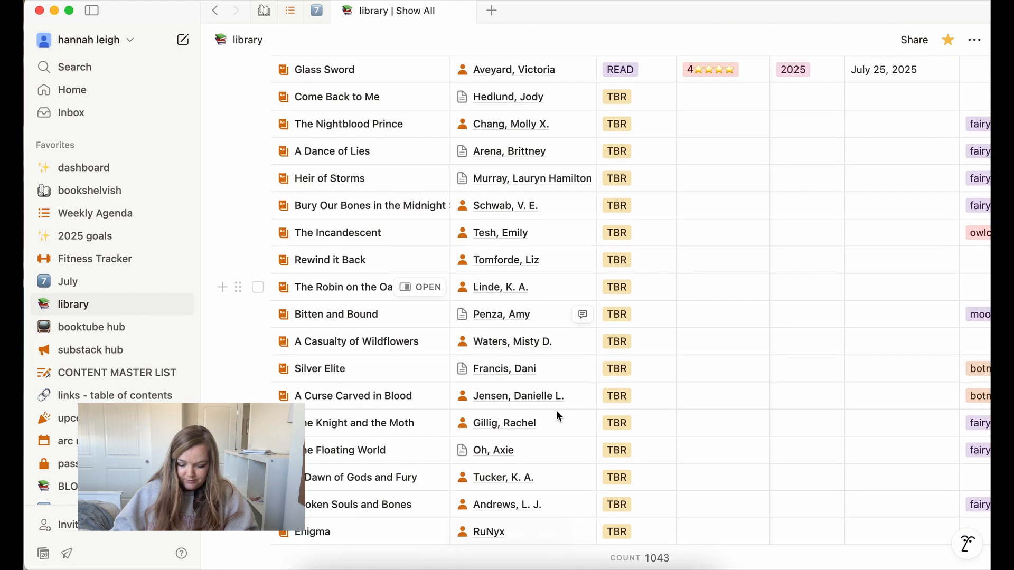
{"action": "scroll", "coordinate": [556, 410], "scroll_direction": "down", "scroll_amount": 1}
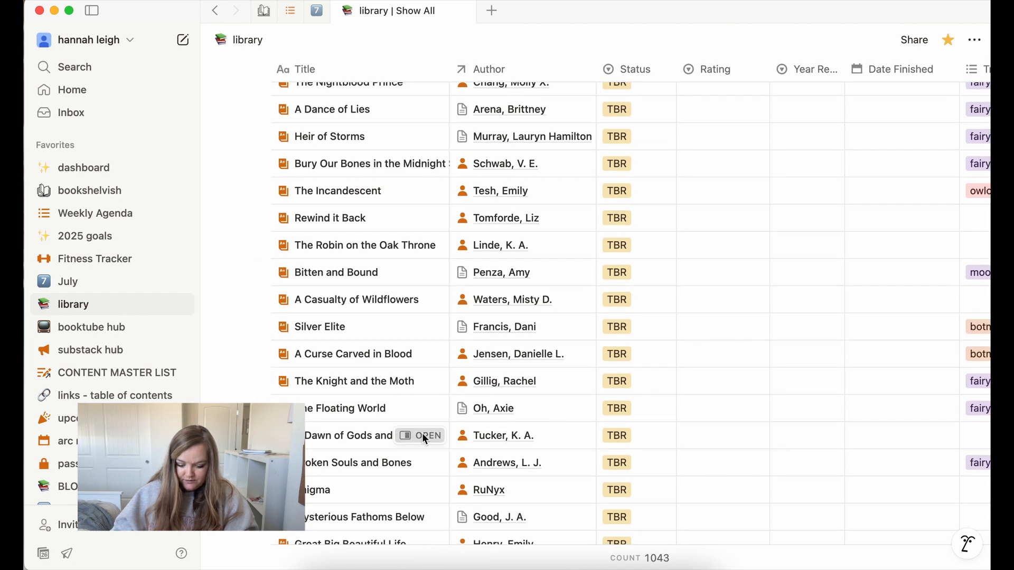
{"action": "left_click", "coordinate": [424, 437]}
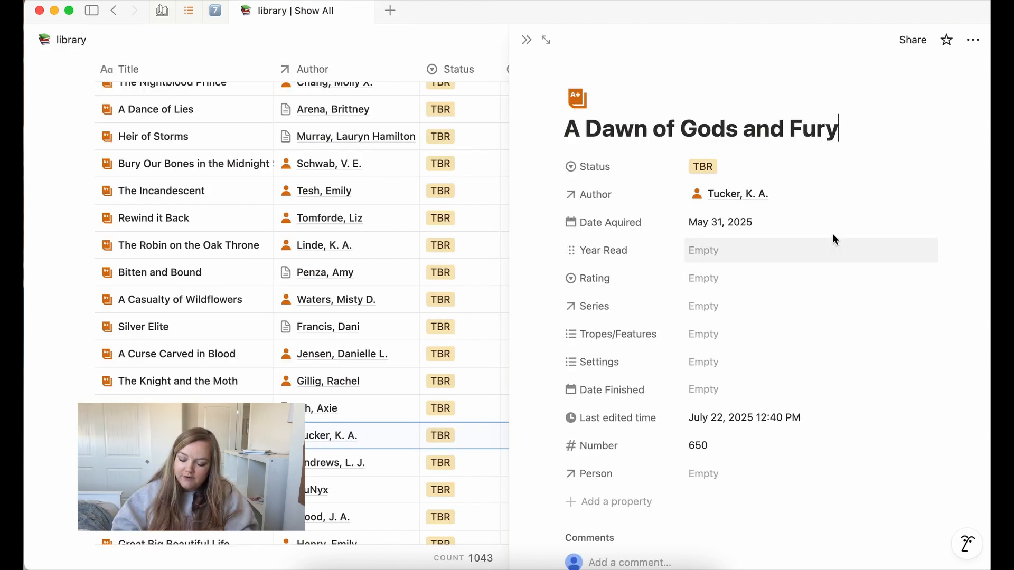
{"action": "left_click", "coordinate": [770, 196]}
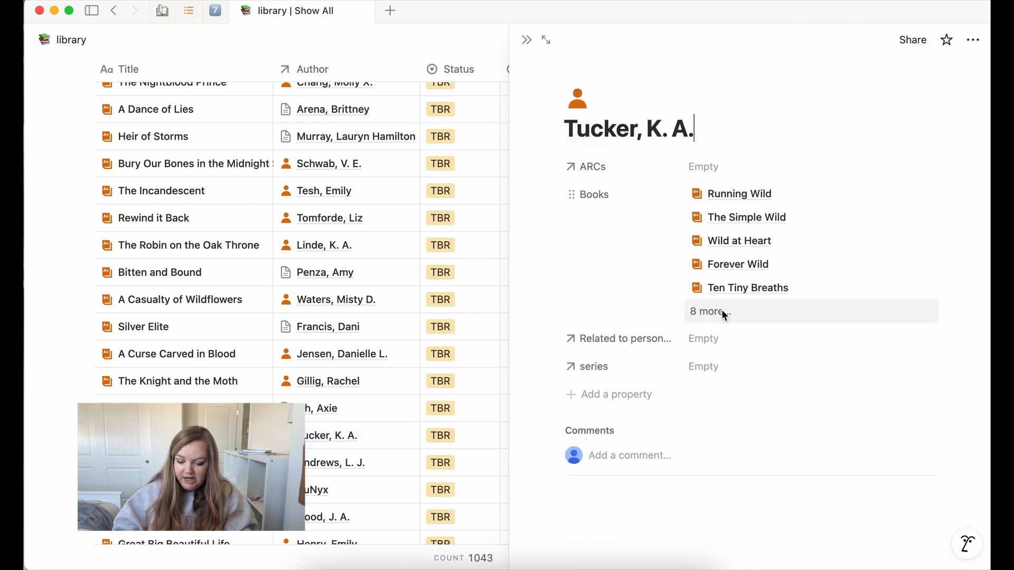
{"action": "left_click", "coordinate": [791, 306]}
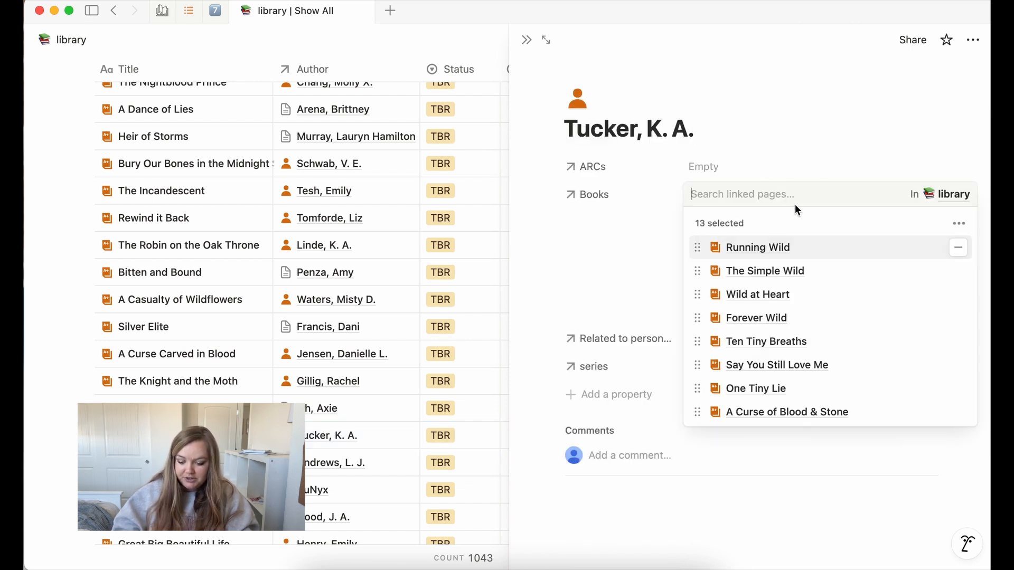
{"action": "scroll", "coordinate": [797, 294], "scroll_direction": "down", "scroll_amount": 10}
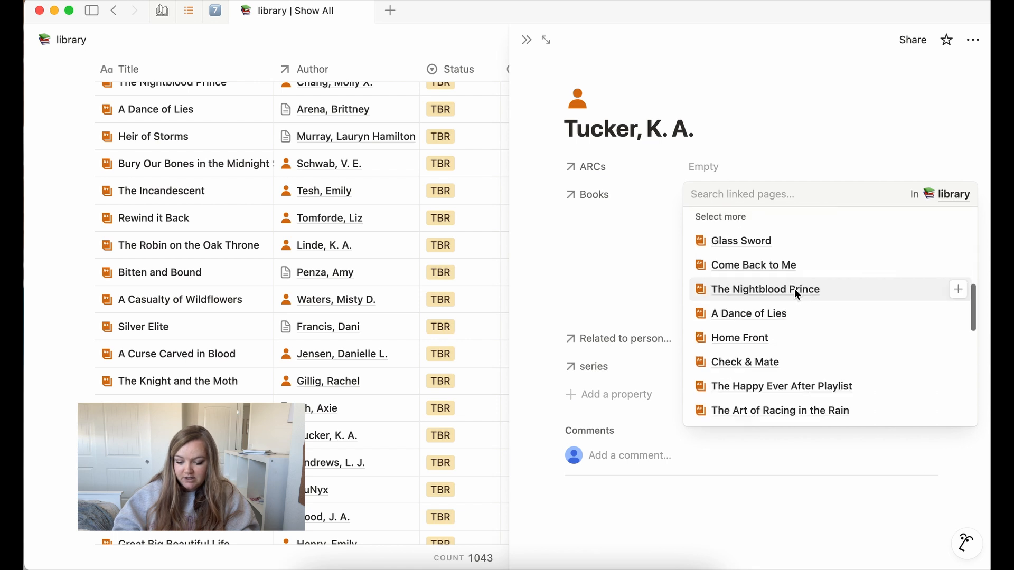
Review the books linked to the author, then close the linked list and the author's page.
{"action": "scroll", "coordinate": [794, 288], "scroll_direction": "up", "scroll_amount": 10}
{"action": "scroll", "coordinate": [825, 312], "scroll_direction": "down", "scroll_amount": 5}
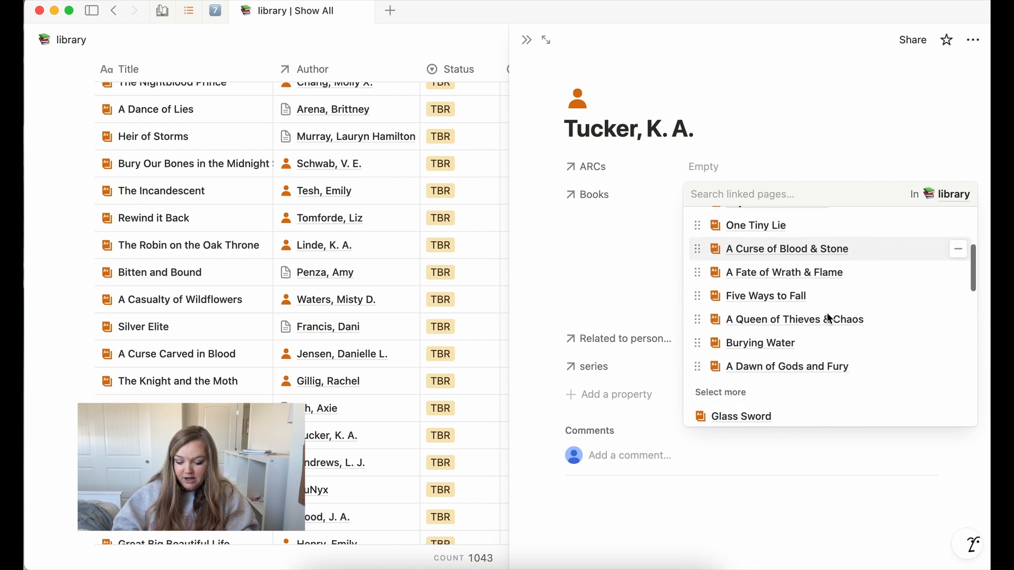
{"action": "left_click", "coordinate": [769, 84]}
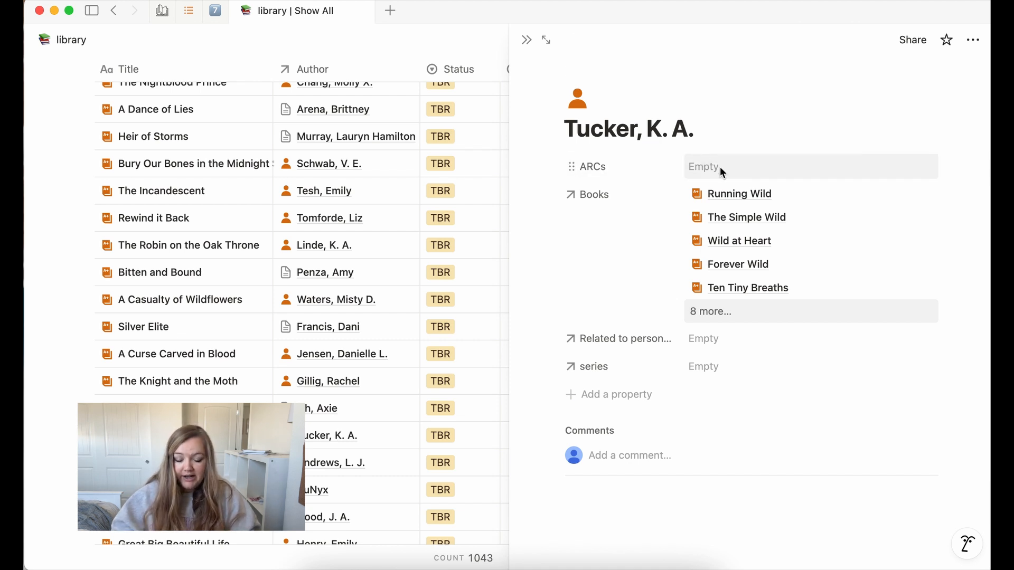
{"action": "left_click", "coordinate": [526, 40]}
Look through the entries of the library table and search it for "kemmer".
{"action": "scroll", "coordinate": [587, 323], "scroll_direction": "down", "scroll_amount": 5}
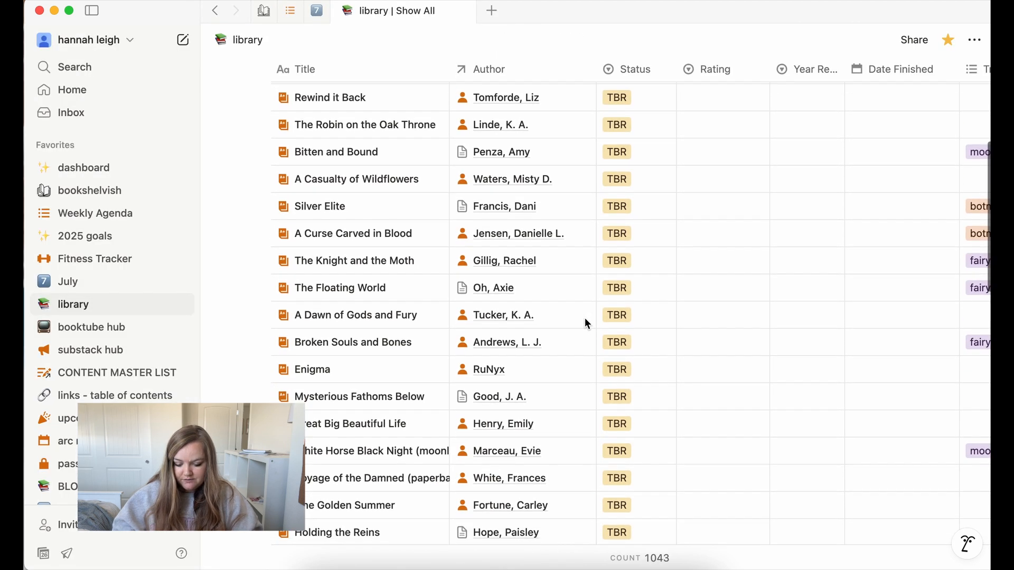
{"action": "scroll", "coordinate": [583, 351], "scroll_direction": "down", "scroll_amount": 7}
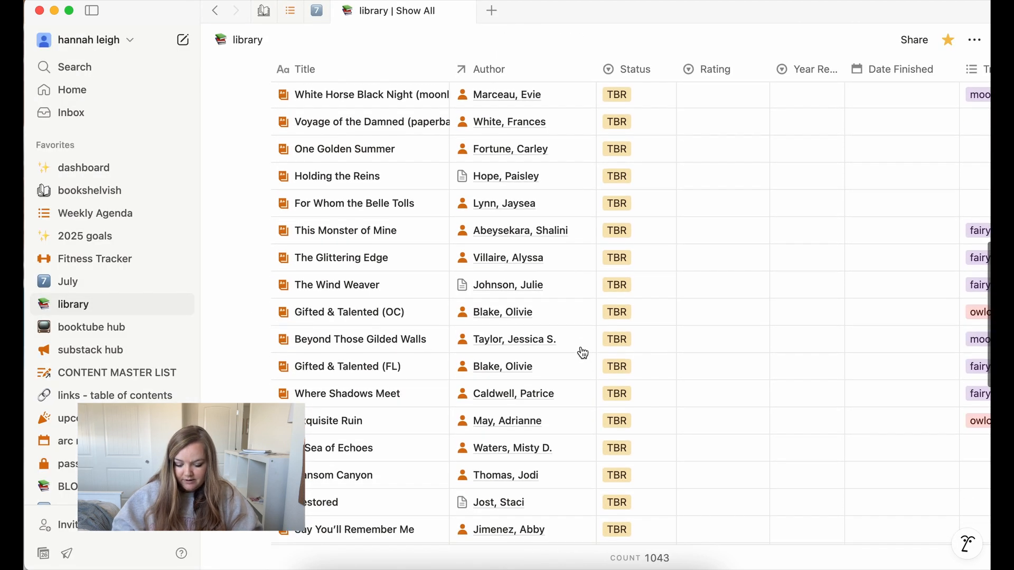
{"action": "scroll", "coordinate": [583, 353], "scroll_direction": "down", "scroll_amount": 1}
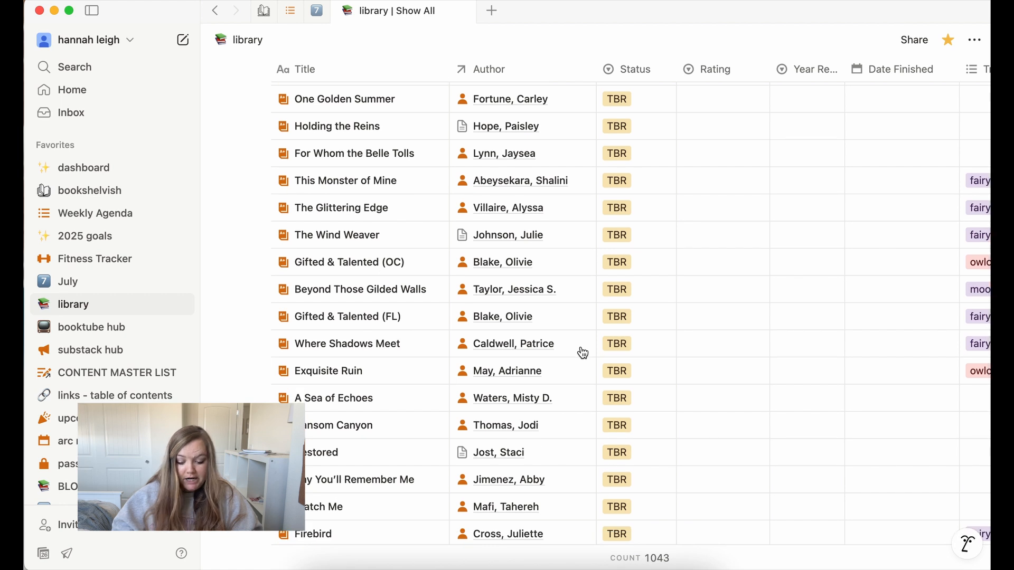
{"action": "scroll", "coordinate": [583, 353], "scroll_direction": "down", "scroll_amount": 3}
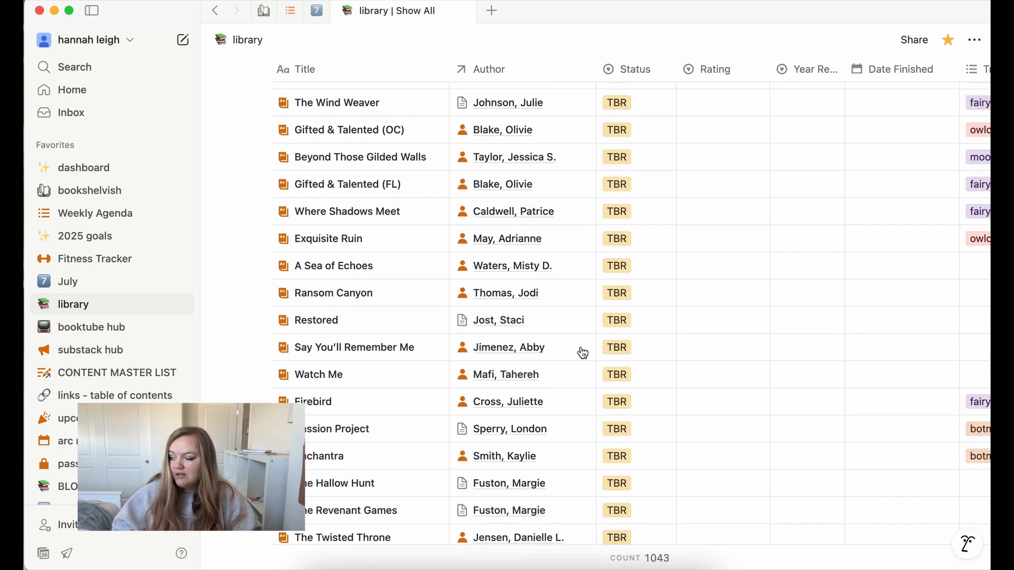
{"action": "scroll", "coordinate": [583, 353], "scroll_direction": "up", "scroll_amount": 15}
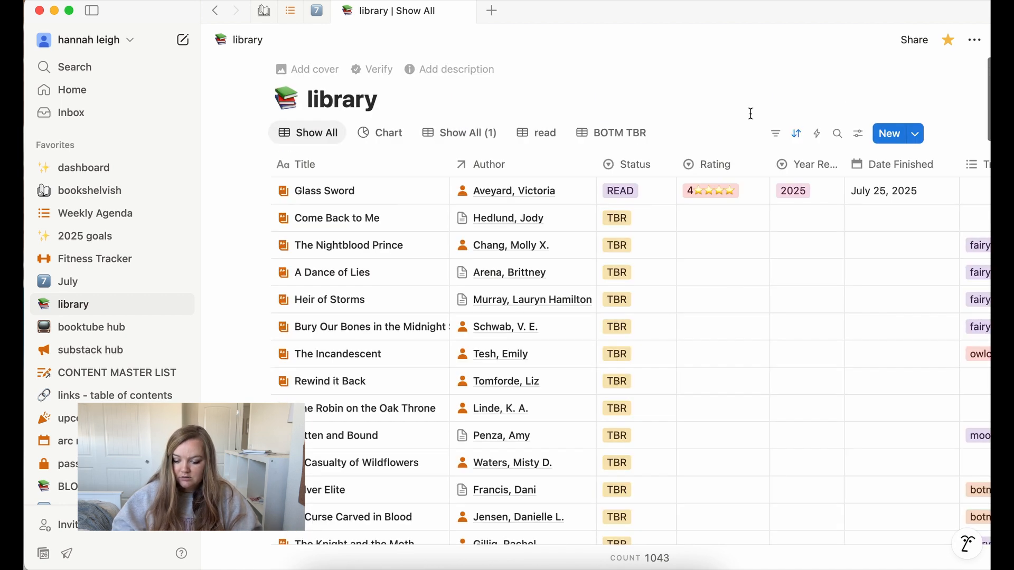
{"action": "key", "text": "super+f"}
{"action": "type", "text": "kemmer"}
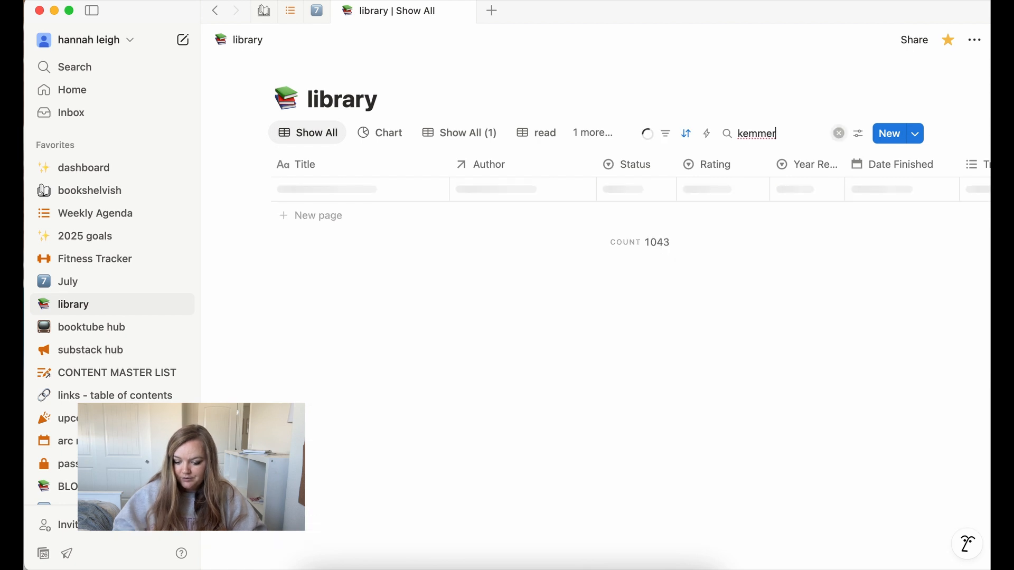
Open the Destroy the Day entry, follow it to its author's page to view the linked ARCs and Books, and close it.
{"action": "left_click", "coordinate": [420, 191]}
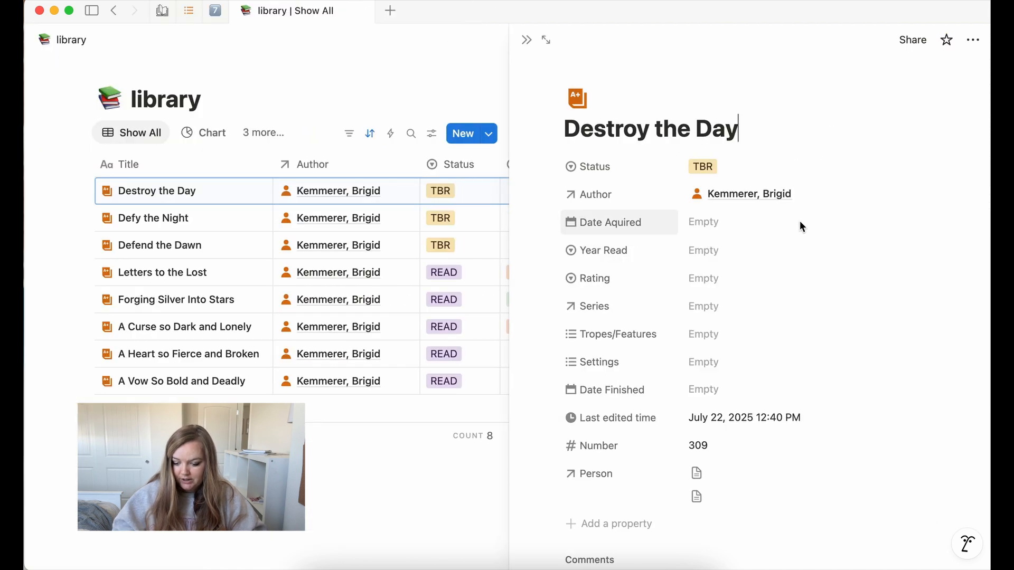
{"action": "left_click", "coordinate": [44, 243]}
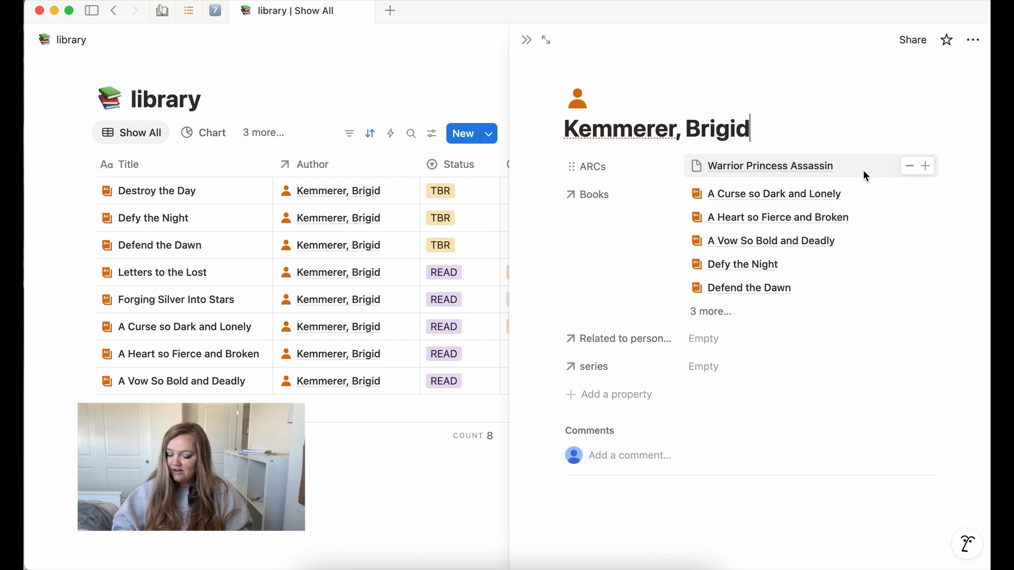
{"action": "left_click", "coordinate": [526, 40]}
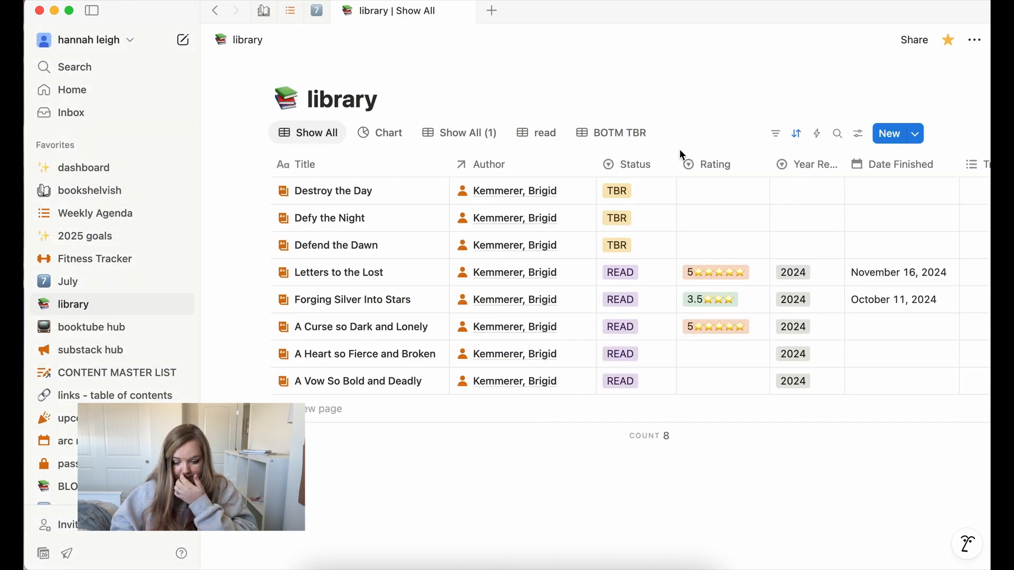
Clear the library search and examine the READ and TBR segments in the Chart view.
{"action": "left_click", "coordinate": [835, 140]}
{"action": "left_click", "coordinate": [834, 138]}
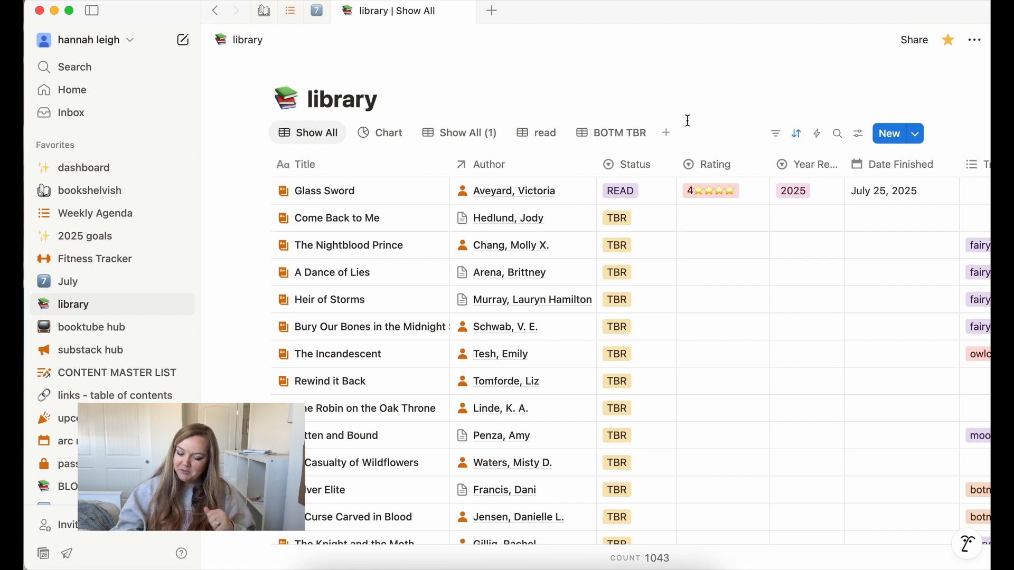
{"action": "left_click", "coordinate": [386, 138]}
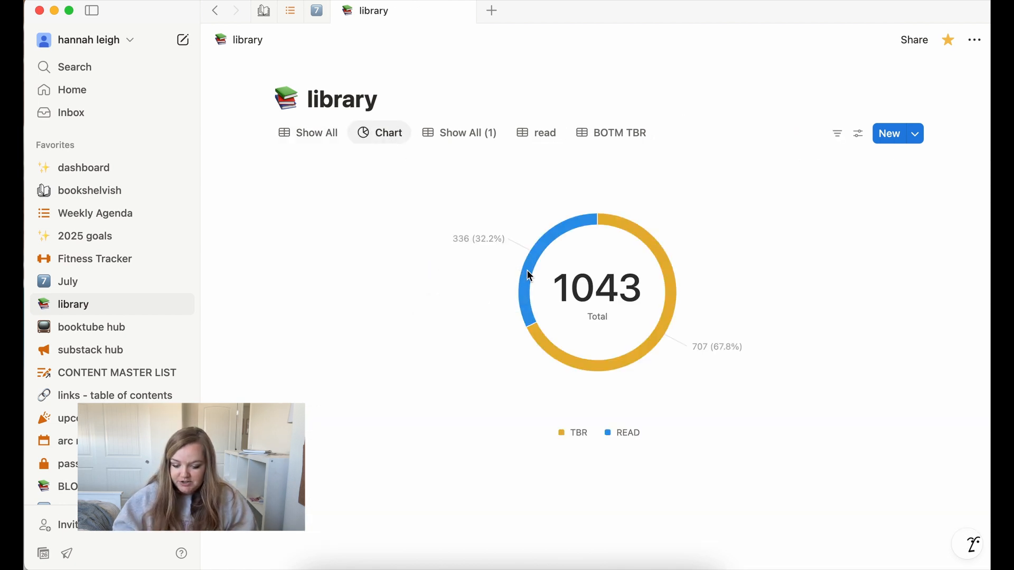
{"action": "mouse_move", "coordinate": [526, 285]}
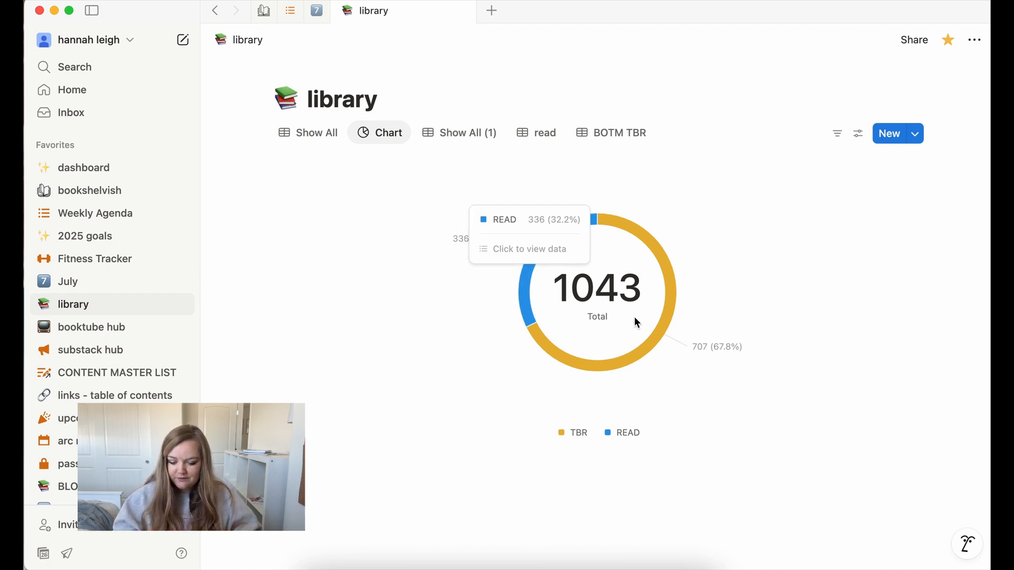
{"action": "mouse_move", "coordinate": [670, 339]}
{"action": "mouse_move", "coordinate": [661, 338]}
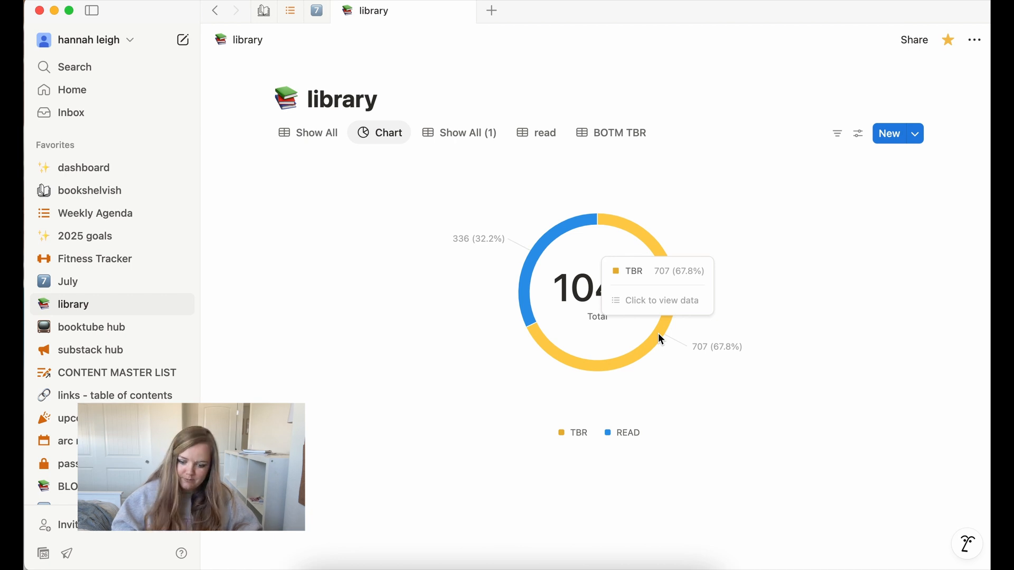
Rename the library's Show All (1) view to "numbered tbr".
{"action": "left_click", "coordinate": [470, 135]}
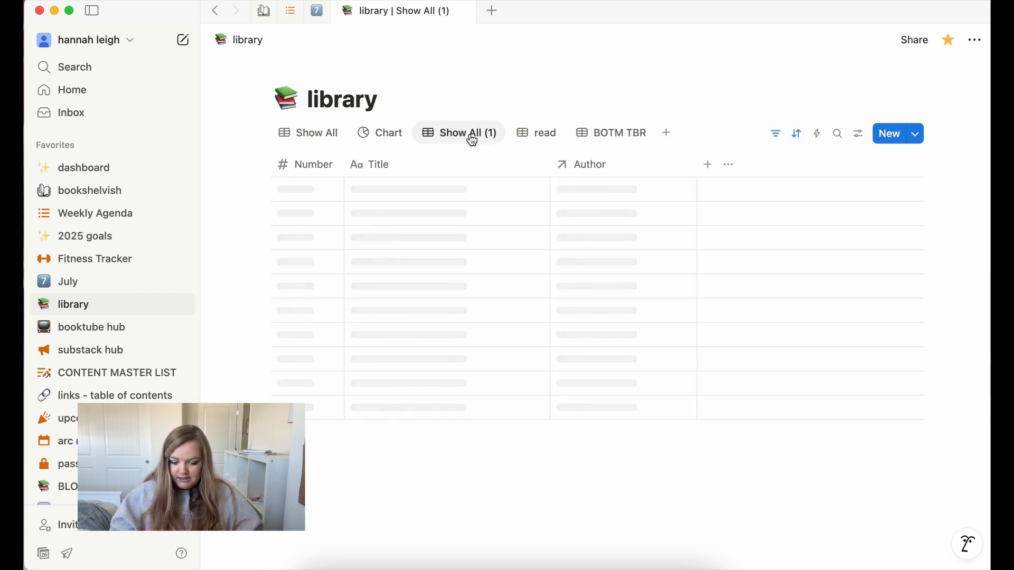
{"action": "left_click", "coordinate": [471, 135]}
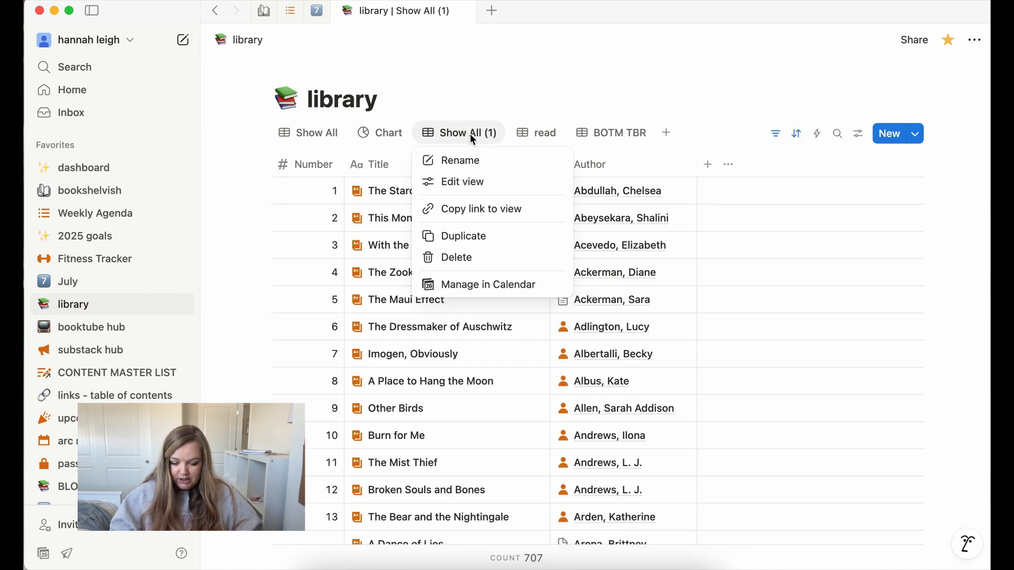
{"action": "left_click", "coordinate": [497, 156]}
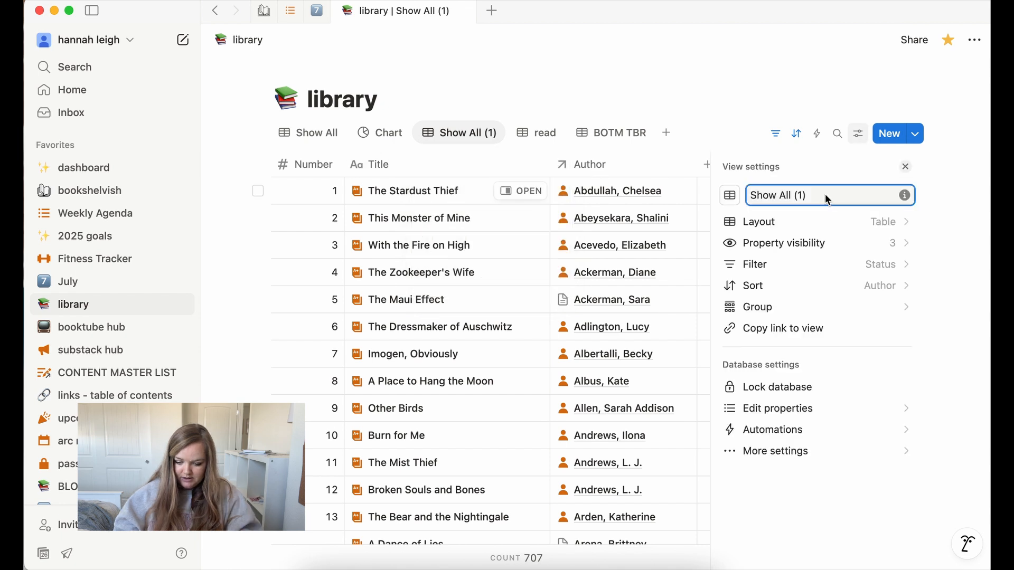
{"action": "type", "text": "numbered tbr"}
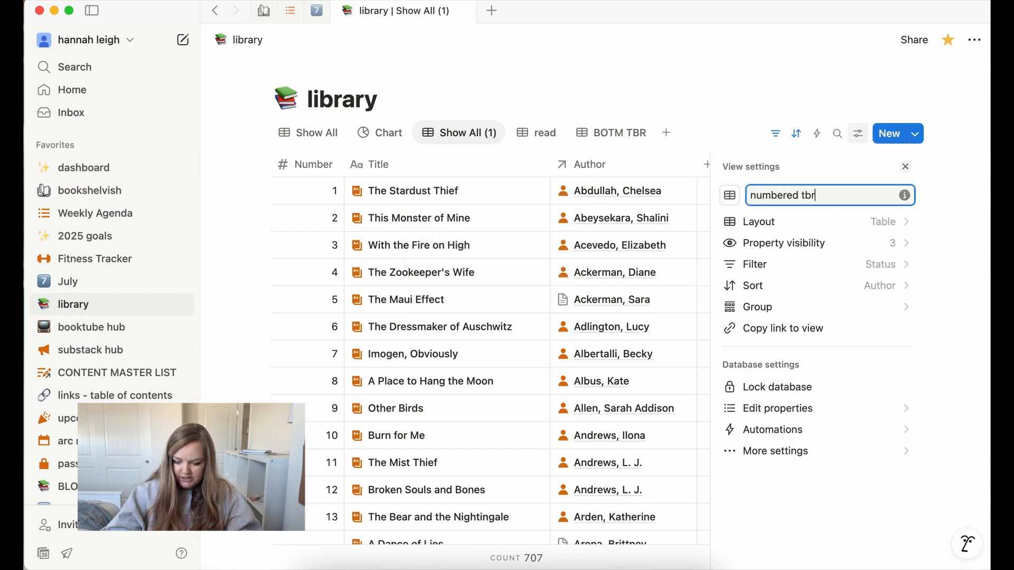
{"action": "left_click", "coordinate": [633, 93]}
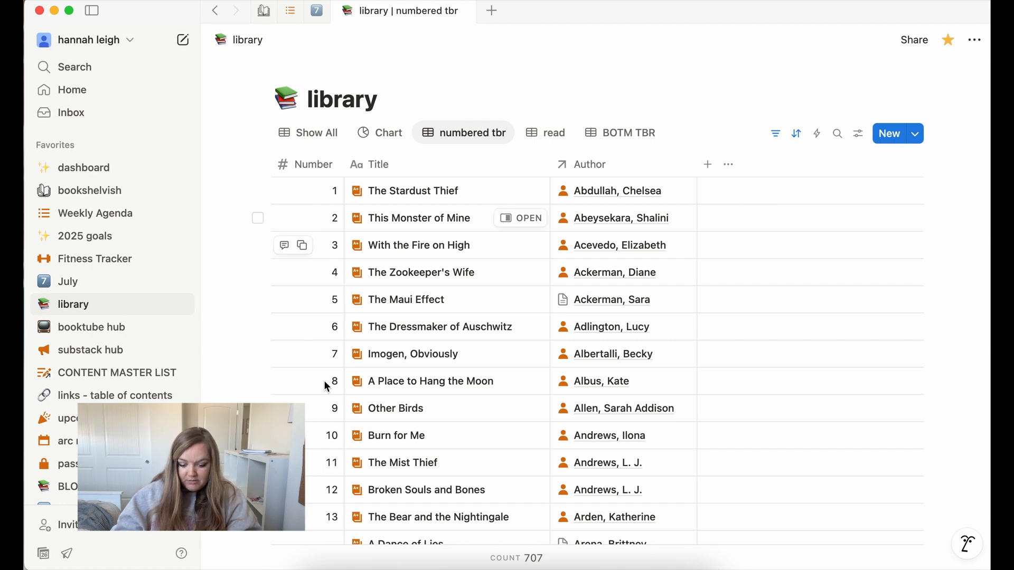
Browse the numbered tbr view for books without a number, and open The Nightblood Prince to check its properties before closing it.
{"action": "scroll", "coordinate": [326, 383], "scroll_direction": "down", "scroll_amount": 5}
{"action": "scroll", "coordinate": [325, 385], "scroll_direction": "down", "scroll_amount": 5}
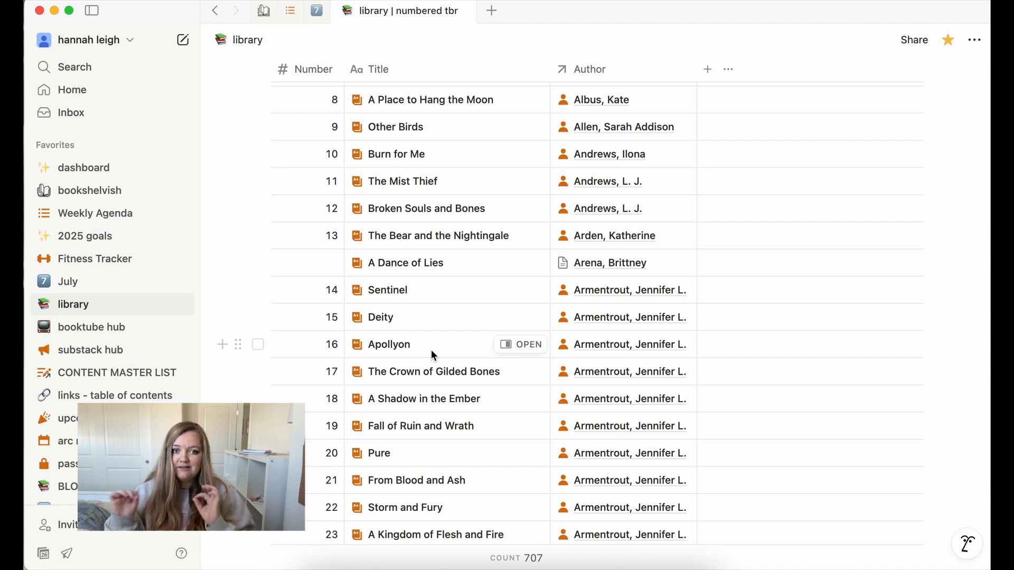
{"action": "scroll", "coordinate": [431, 351], "scroll_direction": "down", "scroll_amount": 15}
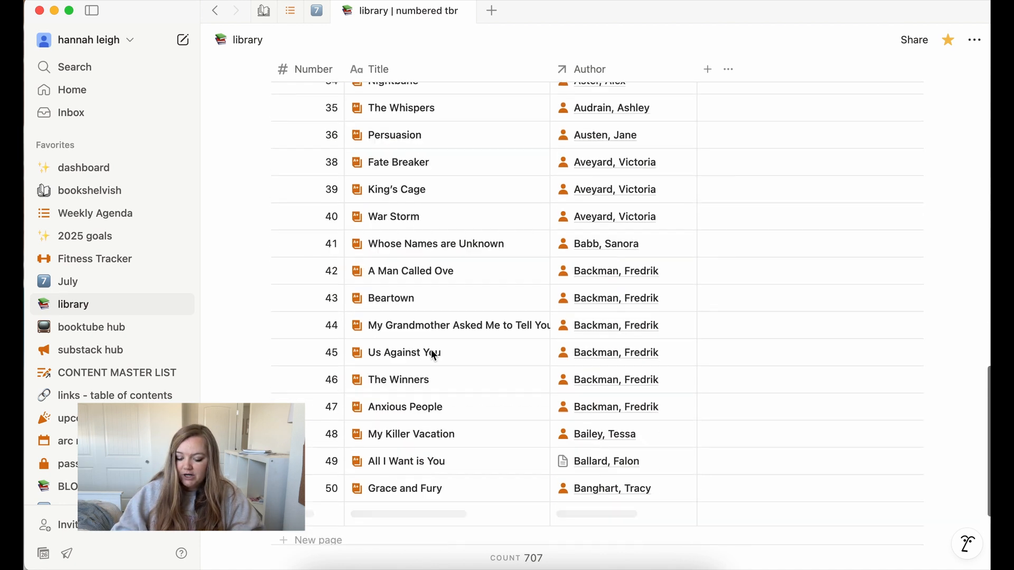
{"action": "scroll", "coordinate": [431, 350], "scroll_direction": "down", "scroll_amount": 15}
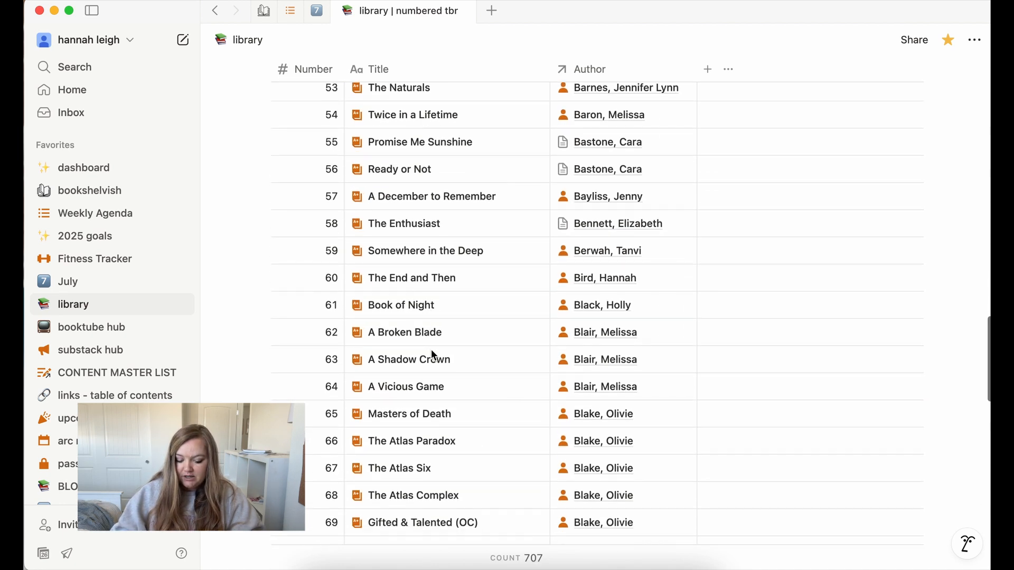
{"action": "scroll", "coordinate": [432, 353], "scroll_direction": "down", "scroll_amount": 10}
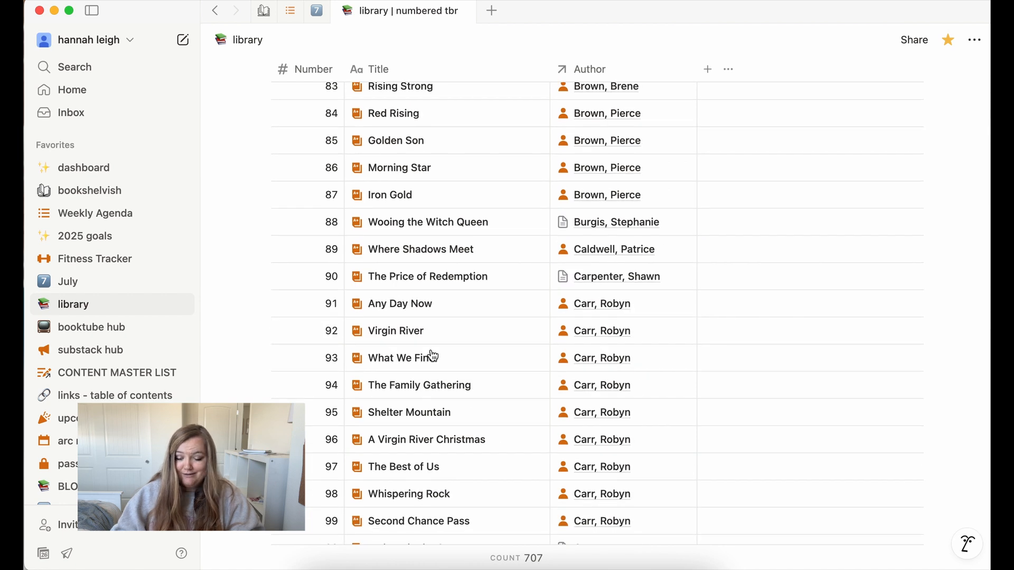
{"action": "scroll", "coordinate": [432, 355], "scroll_direction": "down", "scroll_amount": 10}
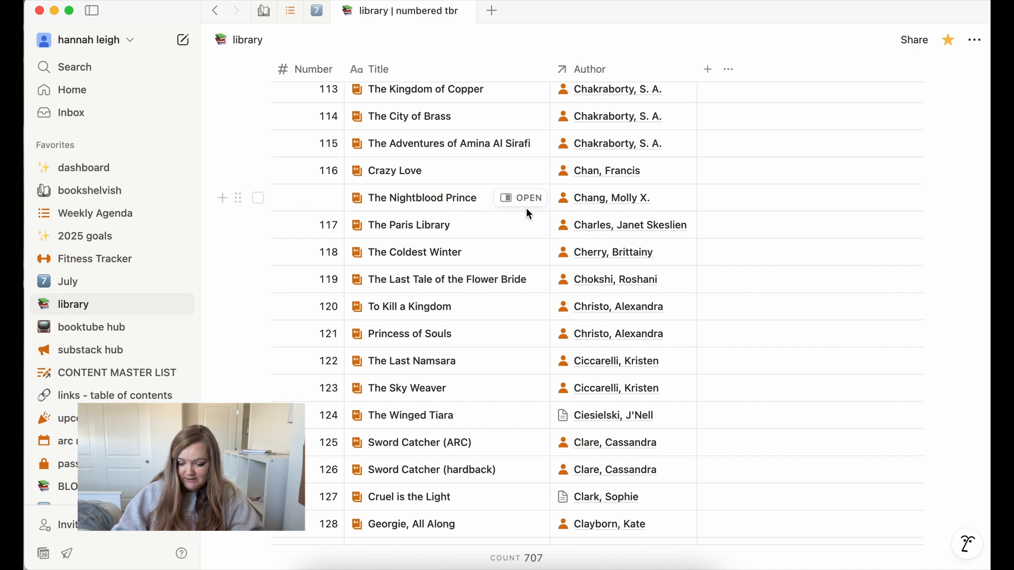
{"action": "left_click", "coordinate": [536, 203]}
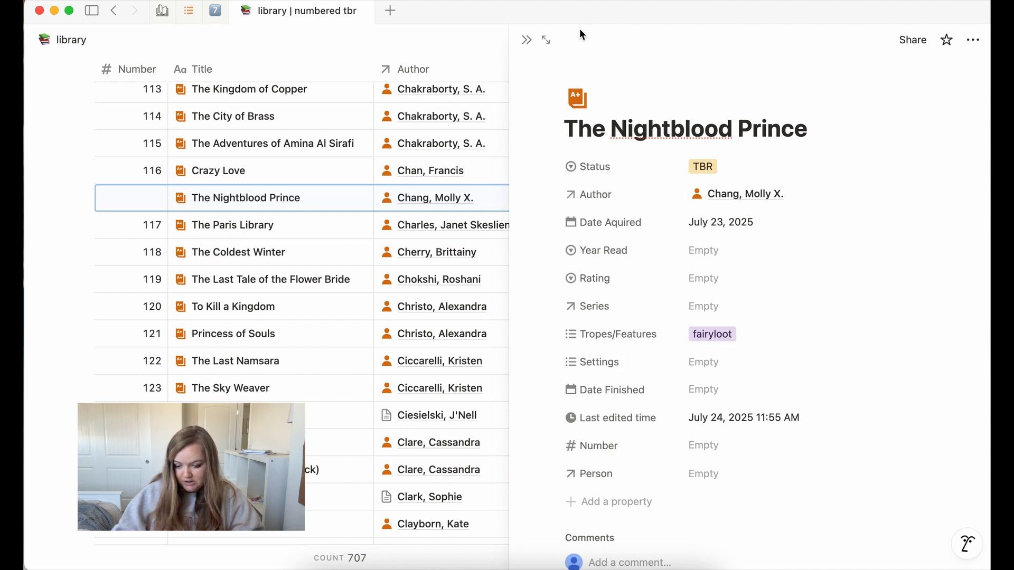
{"action": "left_click", "coordinate": [526, 39]}
{"action": "scroll", "coordinate": [541, 265], "scroll_direction": "up", "scroll_amount": 20}
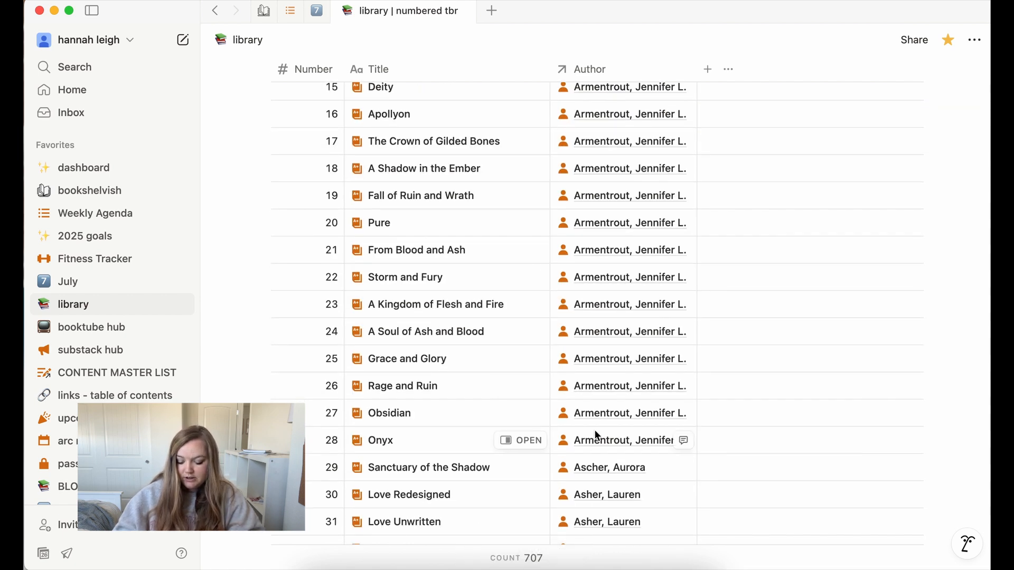
{"action": "scroll", "coordinate": [531, 264], "scroll_direction": "up", "scroll_amount": 10}
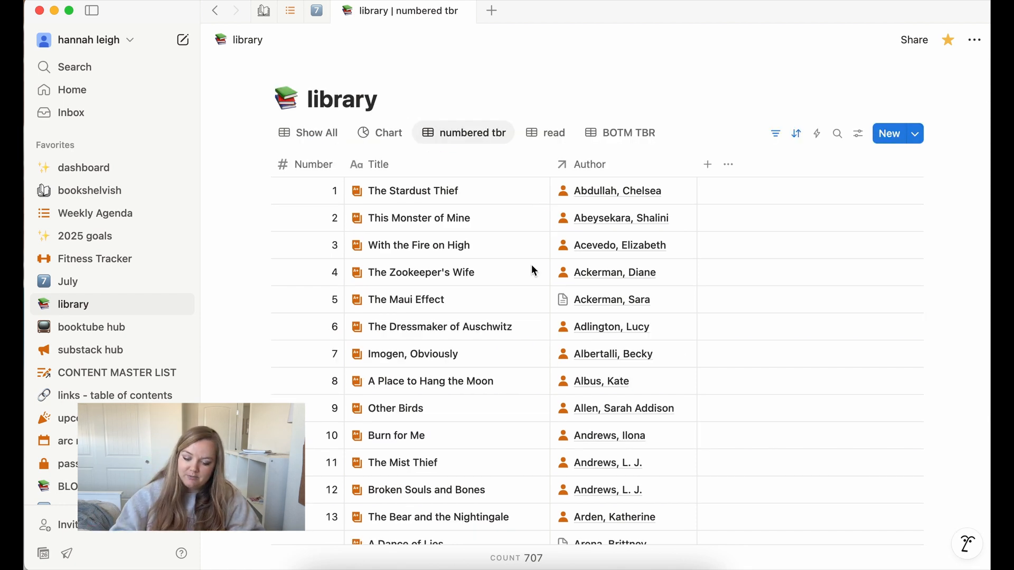
Switch to the read view of the library and browse its full list of books.
{"action": "left_click", "coordinate": [556, 137]}
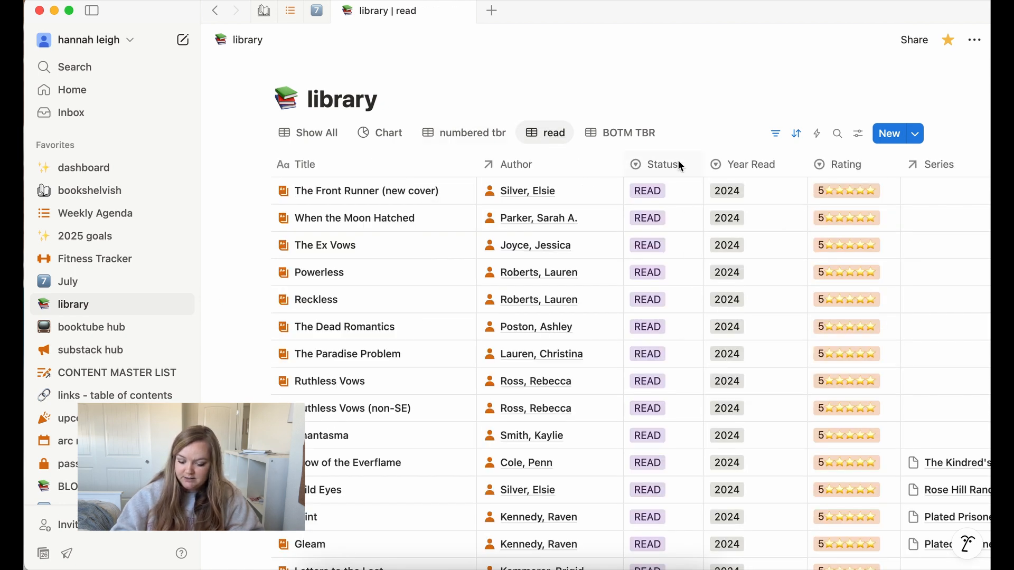
{"action": "scroll", "coordinate": [896, 287], "scroll_direction": "down", "scroll_amount": 15}
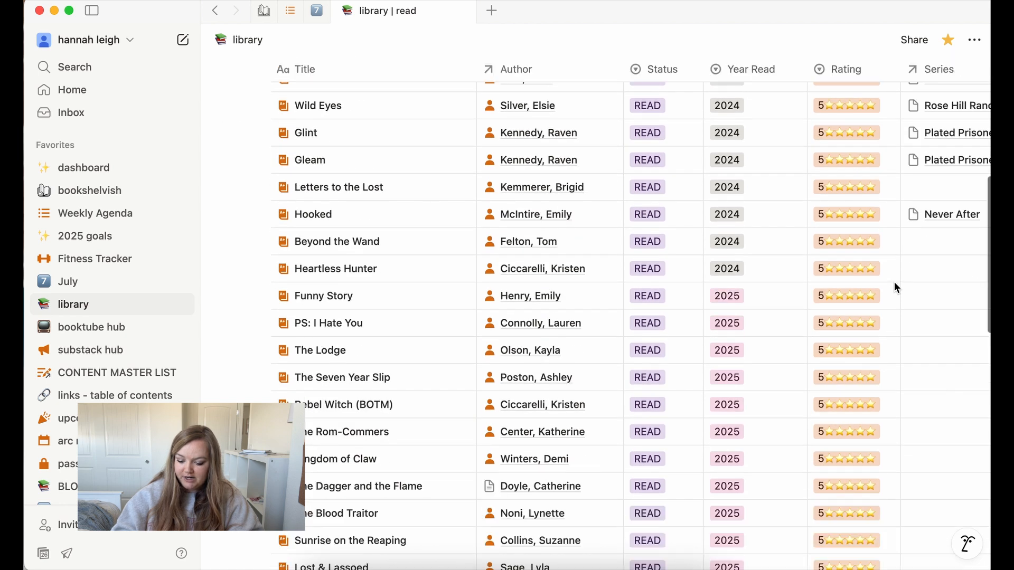
{"action": "scroll", "coordinate": [896, 287], "scroll_direction": "down", "scroll_amount": 20}
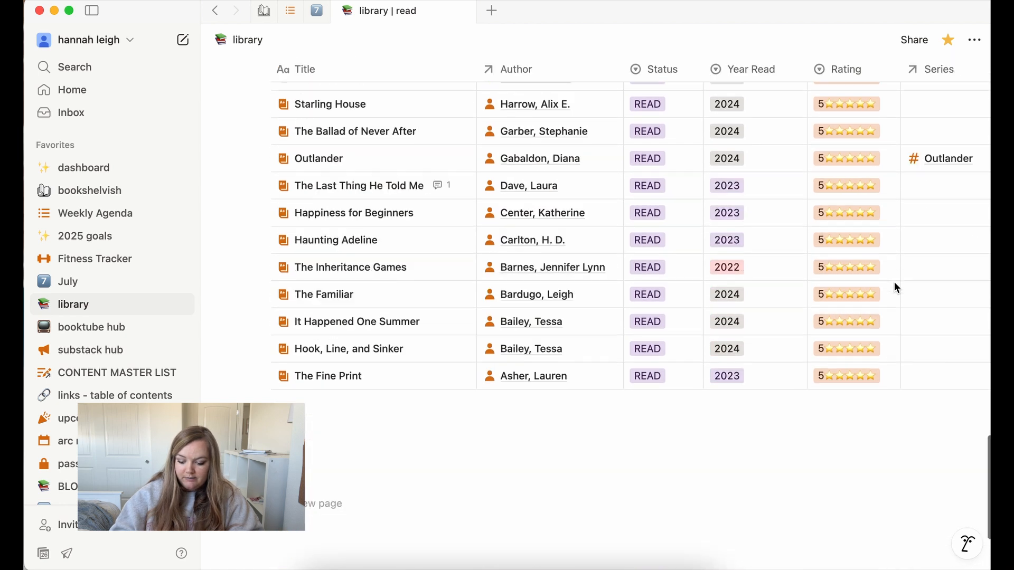
{"action": "scroll", "coordinate": [894, 281], "scroll_direction": "down", "scroll_amount": 4}
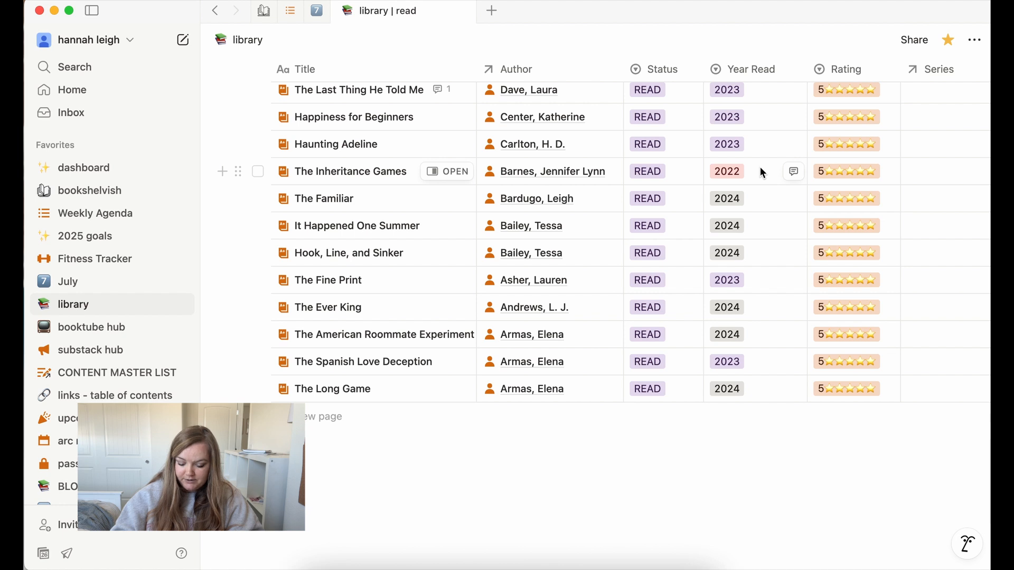
{"action": "scroll", "coordinate": [762, 206], "scroll_direction": "up", "scroll_amount": 20}
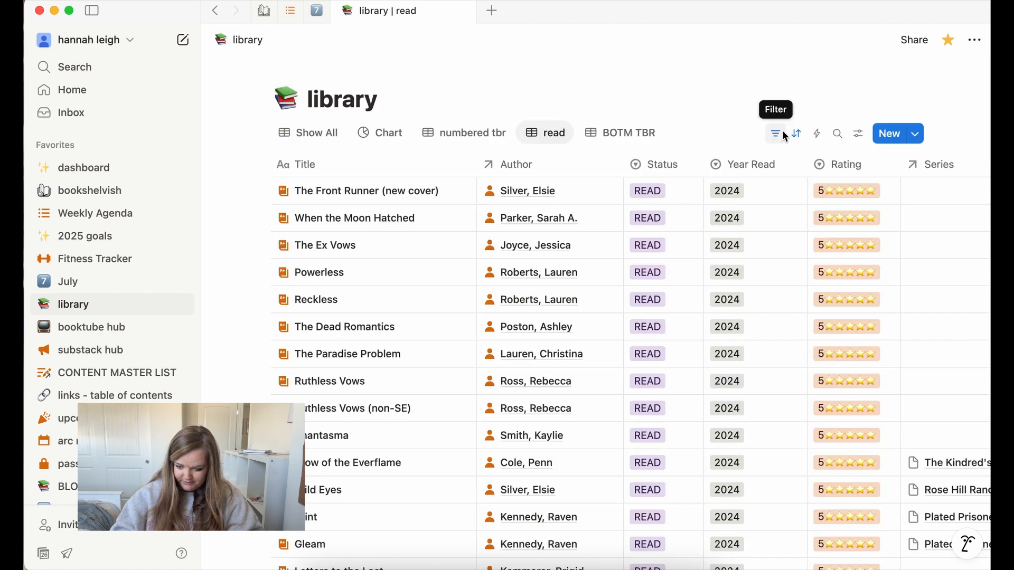
Clear the 5-star Rating filter from the read view and browse the read books across all ratings.
{"action": "left_click", "coordinate": [783, 133]}
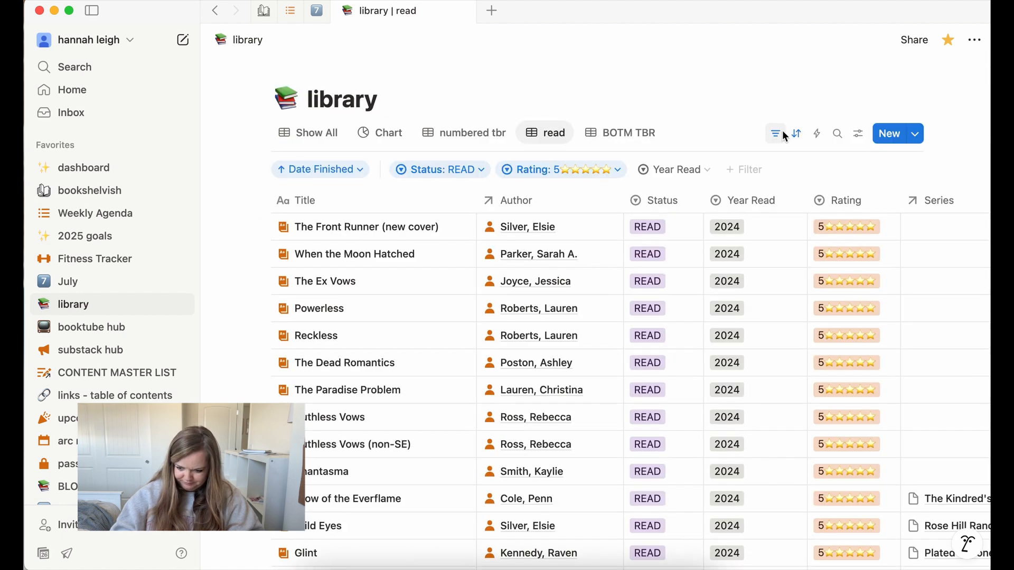
{"action": "left_click", "coordinate": [616, 170]}
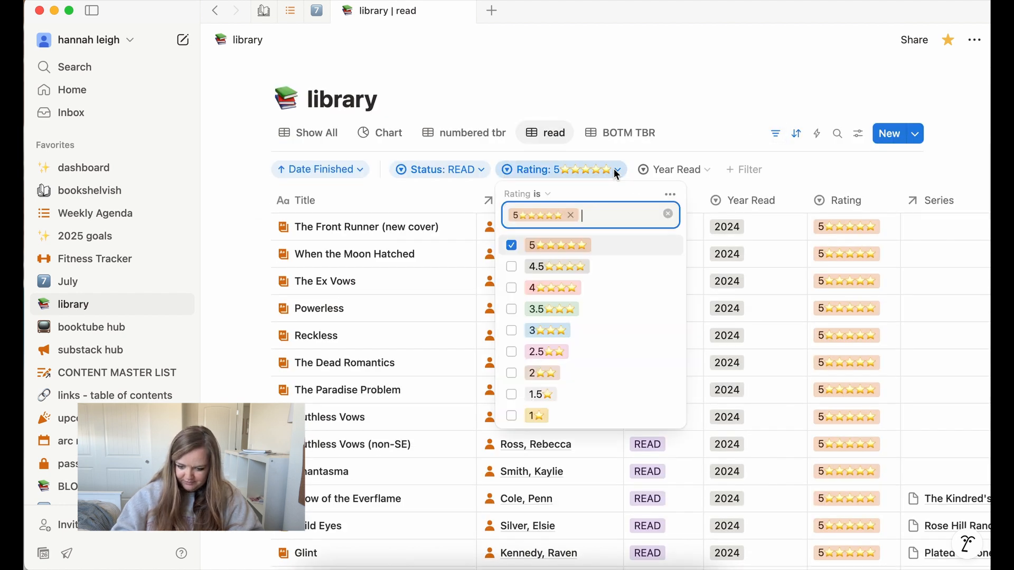
{"action": "left_click", "coordinate": [669, 214]}
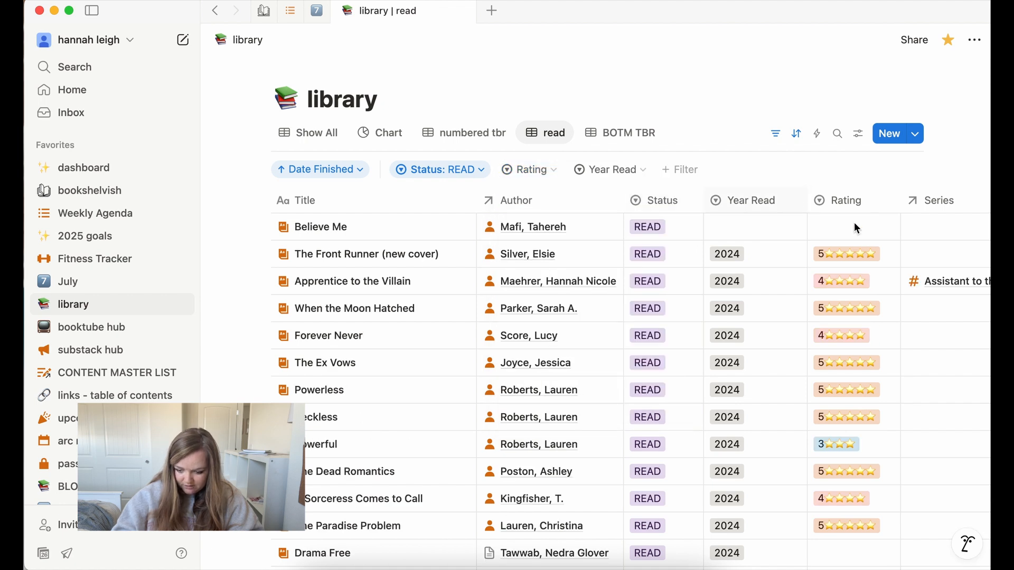
{"action": "scroll", "coordinate": [821, 422], "scroll_direction": "down", "scroll_amount": 1}
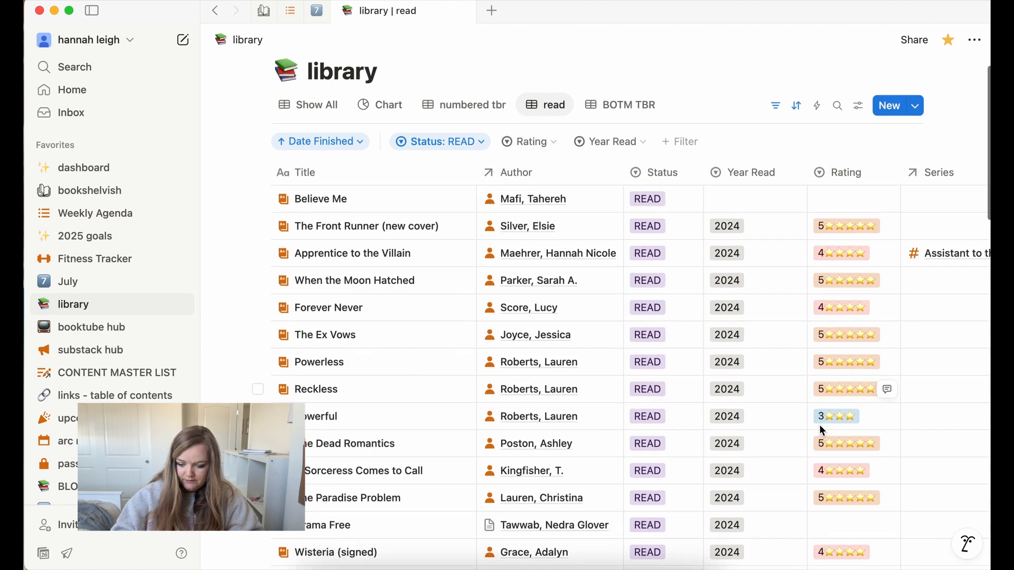
{"action": "scroll", "coordinate": [822, 426], "scroll_direction": "down", "scroll_amount": 2}
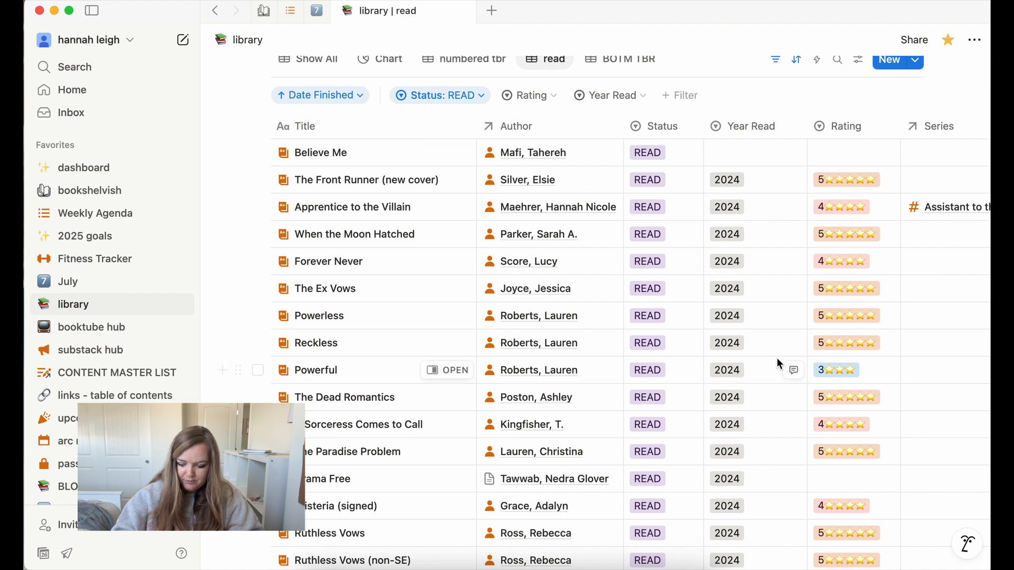
{"action": "scroll", "coordinate": [778, 361], "scroll_direction": "down", "scroll_amount": 5}
{"action": "scroll", "coordinate": [777, 358], "scroll_direction": "down", "scroll_amount": 20}
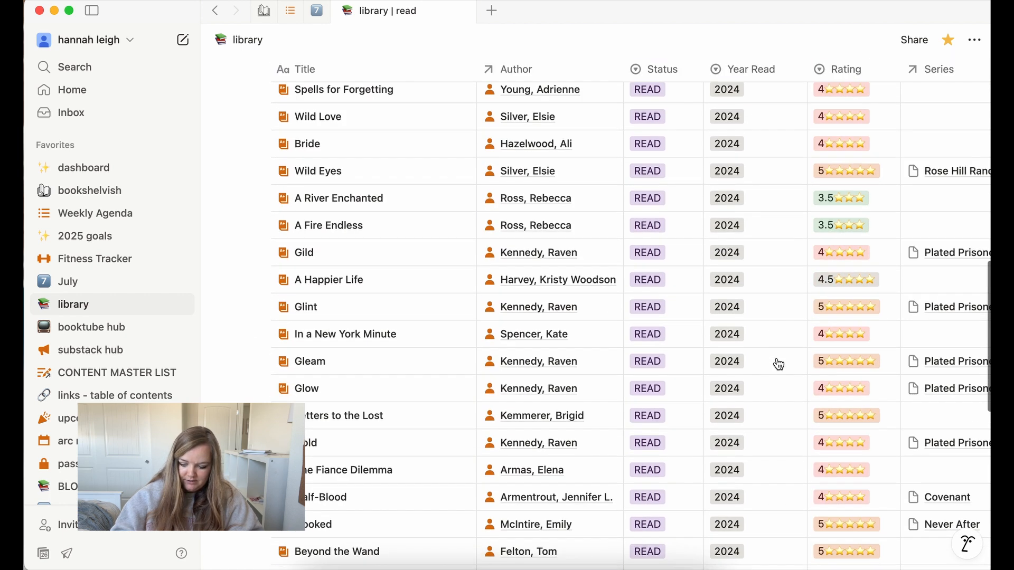
{"action": "scroll", "coordinate": [644, 141], "scroll_direction": "up", "scroll_amount": 20}
Browse the library's BOTM TBR view from start to end, then return to the Show All view.
{"action": "left_click", "coordinate": [634, 133]}
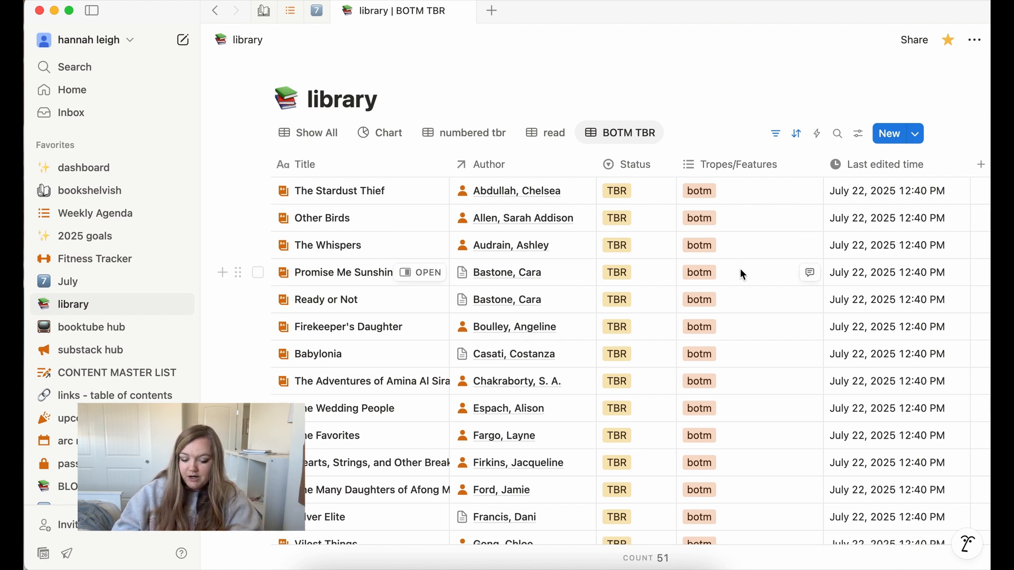
{"action": "scroll", "coordinate": [740, 268], "scroll_direction": "down", "scroll_amount": 10}
{"action": "scroll", "coordinate": [740, 270], "scroll_direction": "down", "scroll_amount": 20}
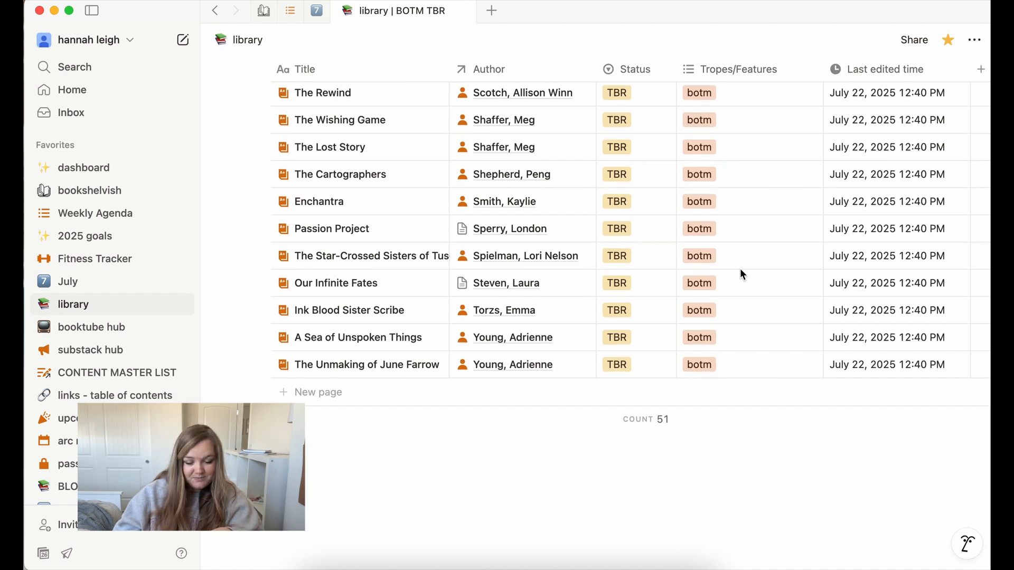
{"action": "scroll", "coordinate": [740, 269], "scroll_direction": "up", "scroll_amount": 8}
{"action": "scroll", "coordinate": [741, 273], "scroll_direction": "up", "scroll_amount": 15}
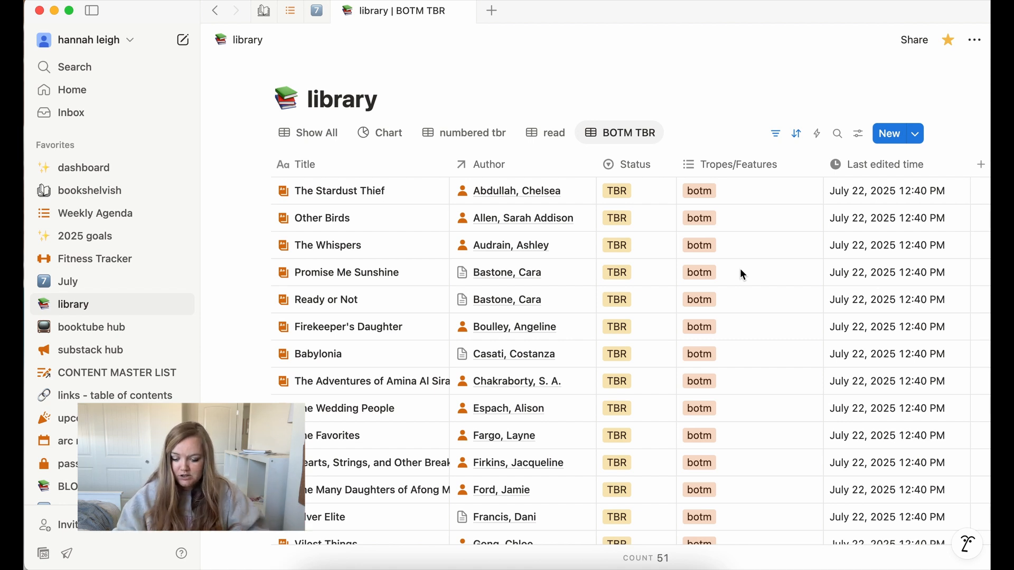
{"action": "left_click", "coordinate": [311, 134]}
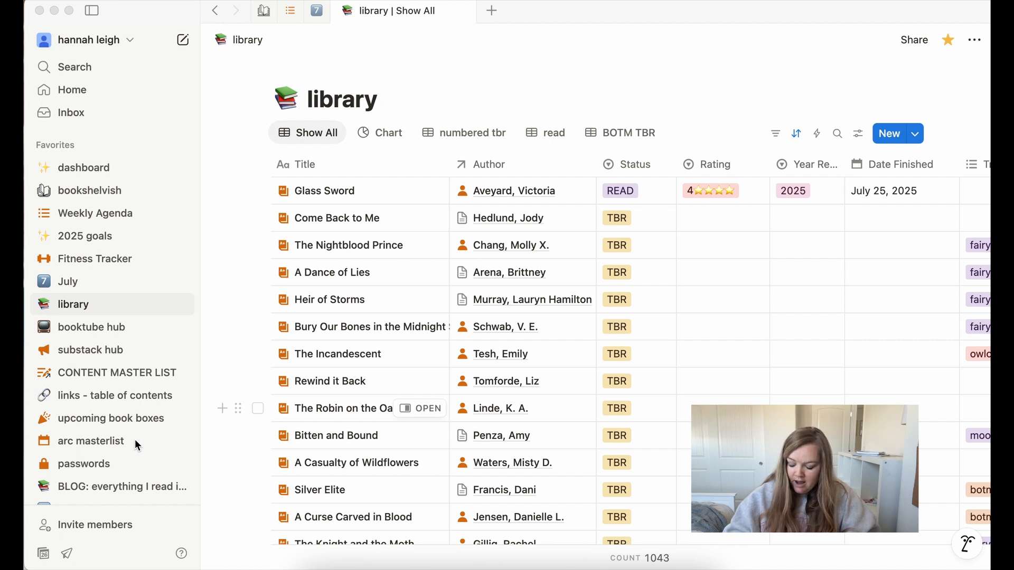
From the bookshelvish page, open reading goals/TBR/acquisitions and its 2025 subpage, and look through the month pages down to 2025 Bookish Goals.
{"action": "left_click", "coordinate": [93, 192]}
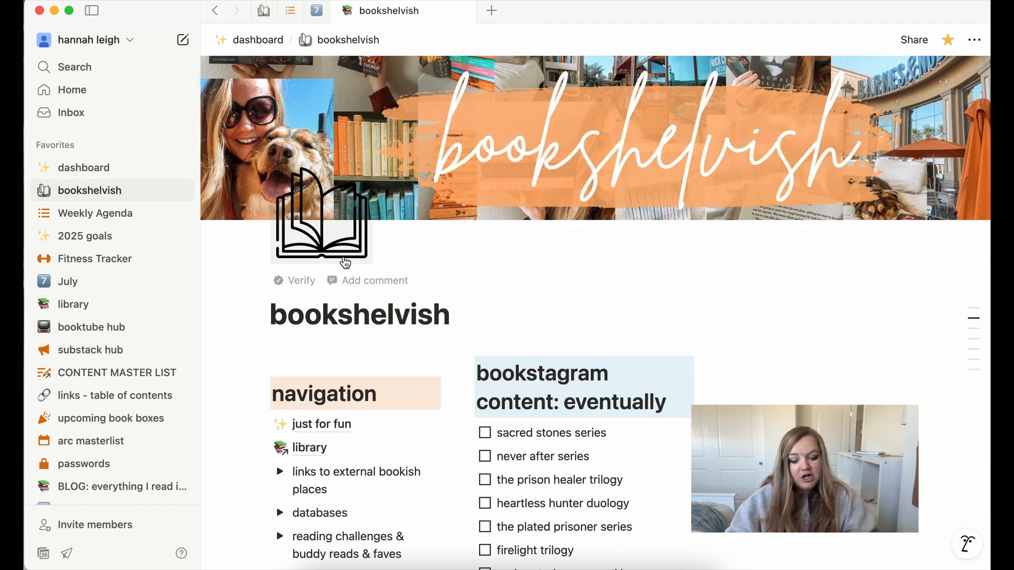
{"action": "scroll", "coordinate": [345, 262], "scroll_direction": "down", "scroll_amount": 5}
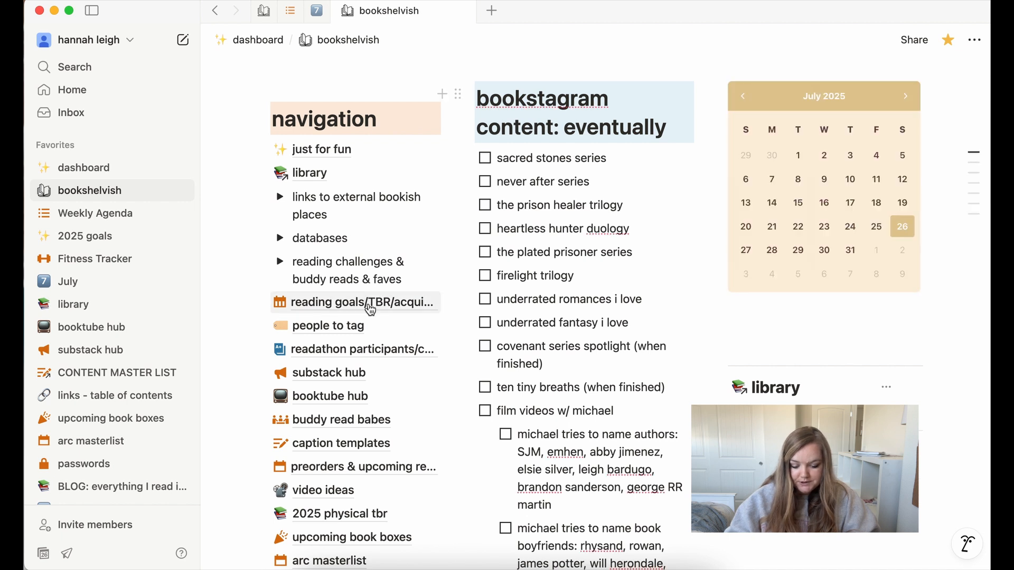
{"action": "left_click", "coordinate": [369, 305]}
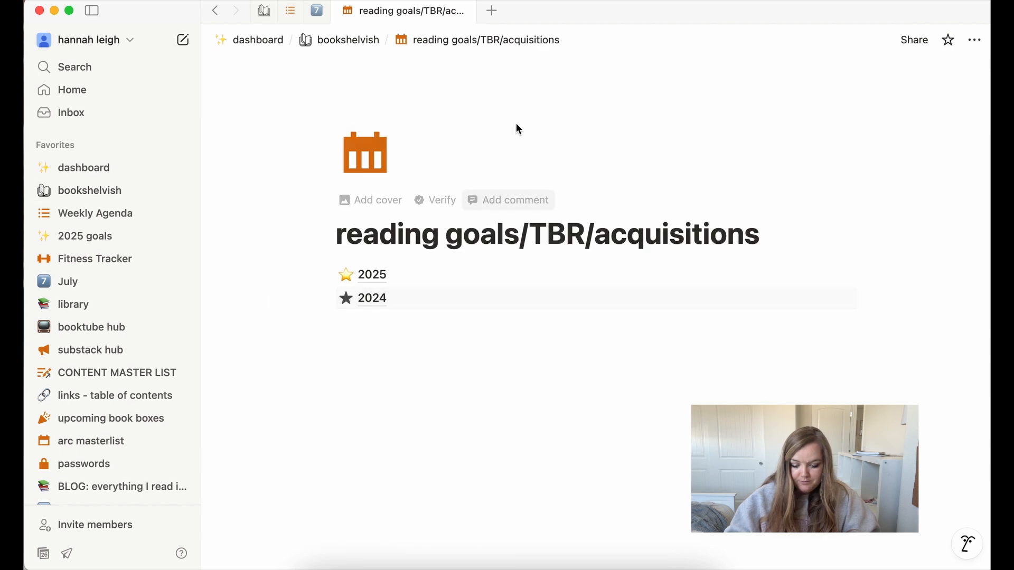
{"action": "left_click", "coordinate": [382, 281]}
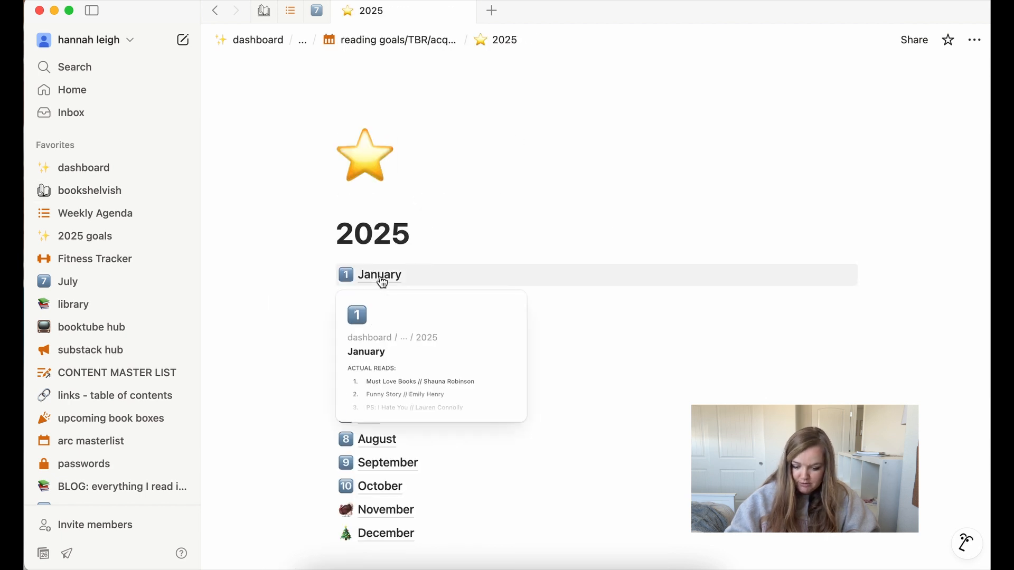
{"action": "scroll", "coordinate": [575, 270], "scroll_direction": "down", "scroll_amount": 5}
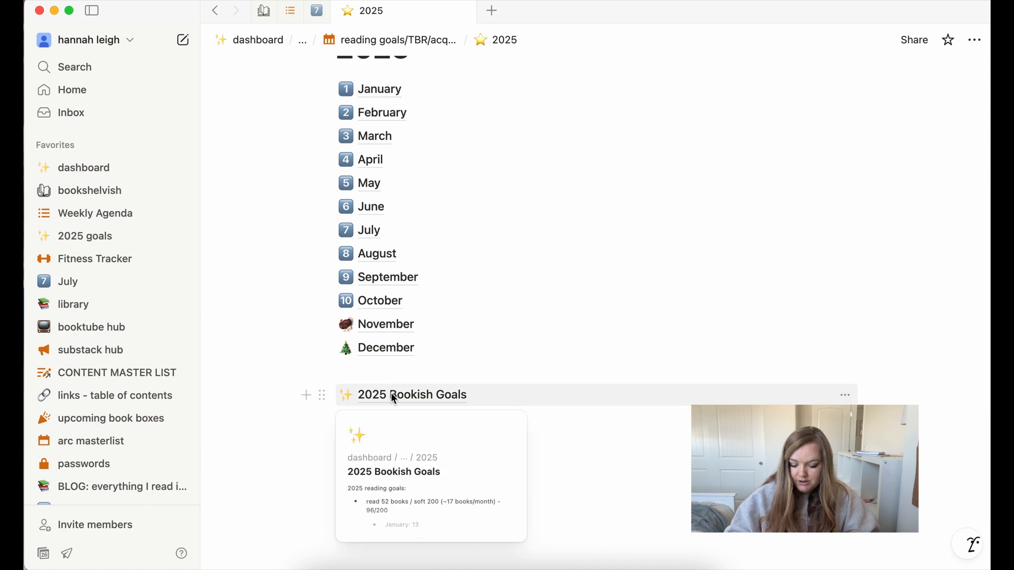
Open 2025 Bookish Goals in a new tab and read through the reading goals, monthly tallies and finished series.
{"action": "right_click", "coordinate": [391, 392]}
{"action": "left_click", "coordinate": [449, 448]}
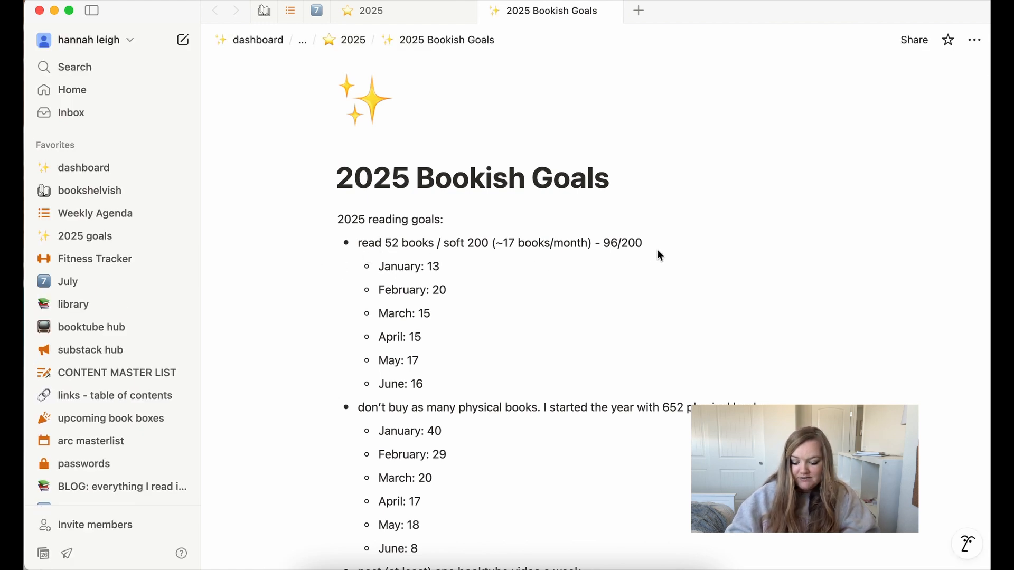
{"action": "scroll", "coordinate": [642, 279], "scroll_direction": "down", "scroll_amount": 5}
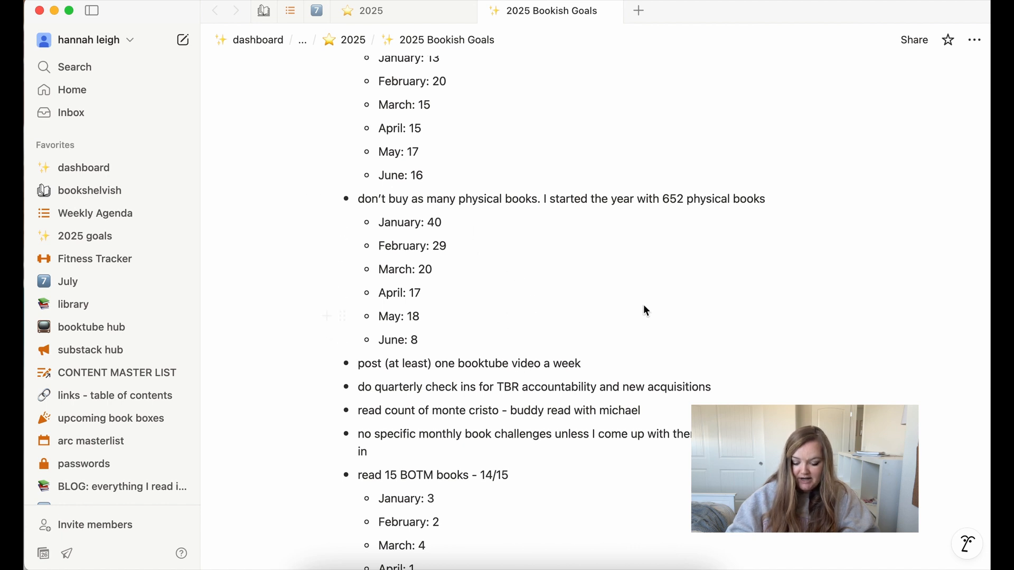
{"action": "scroll", "coordinate": [643, 306], "scroll_direction": "down", "scroll_amount": 4}
{"action": "scroll", "coordinate": [563, 251], "scroll_direction": "down", "scroll_amount": 4}
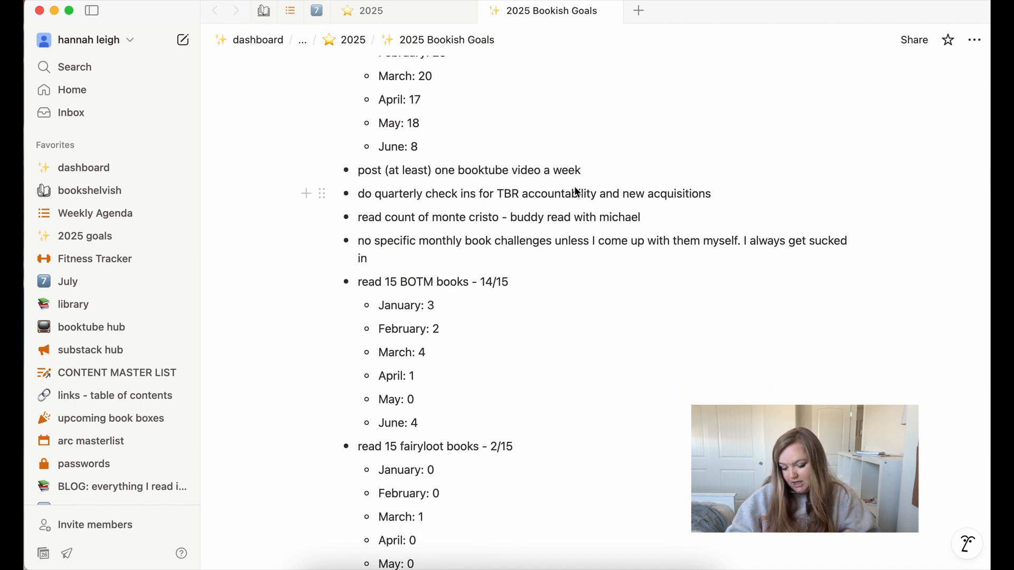
{"action": "scroll", "coordinate": [577, 193], "scroll_direction": "down", "scroll_amount": 6}
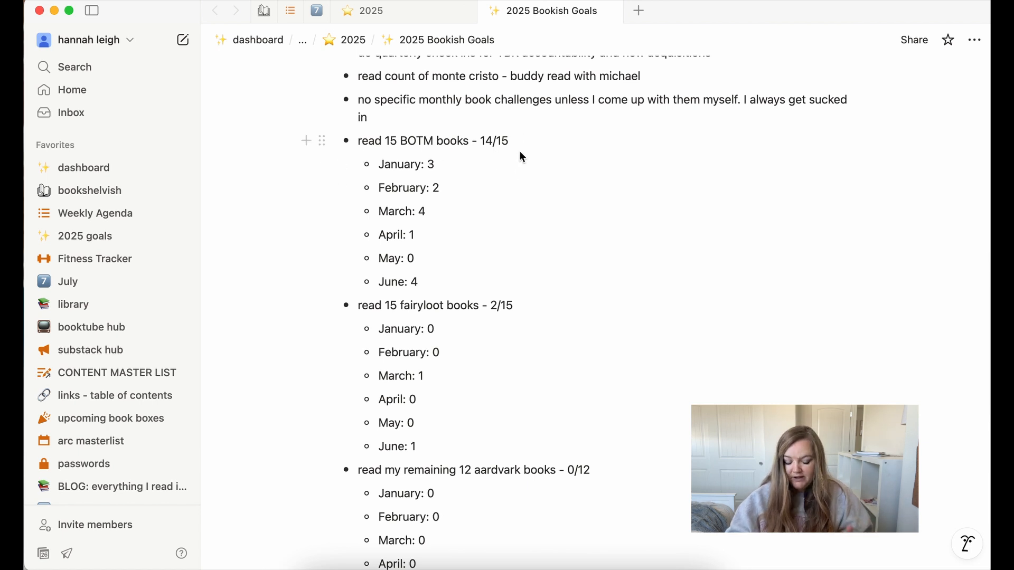
{"action": "scroll", "coordinate": [565, 259], "scroll_direction": "down", "scroll_amount": 5}
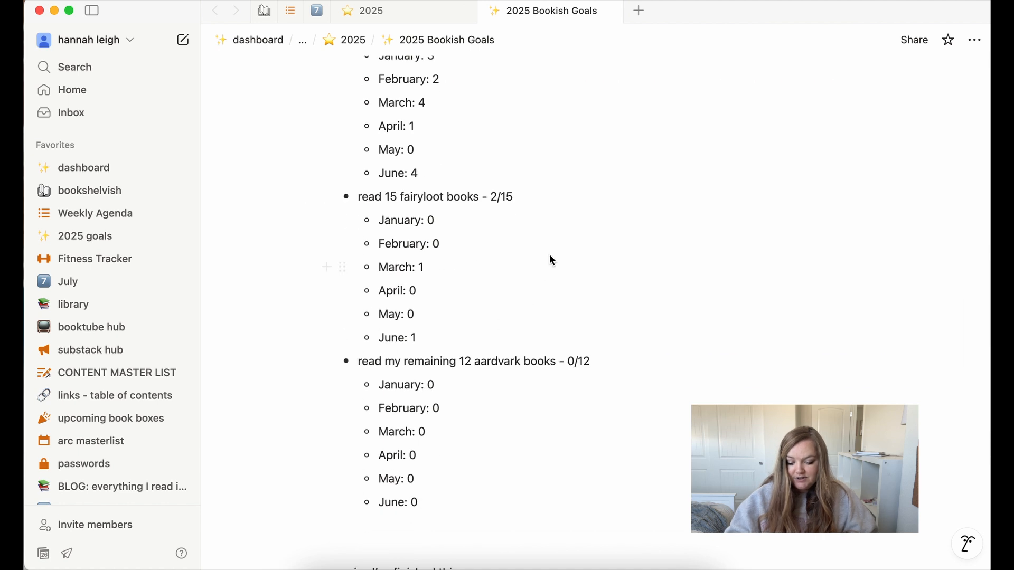
{"action": "scroll", "coordinate": [647, 338], "scroll_direction": "down", "scroll_amount": 3}
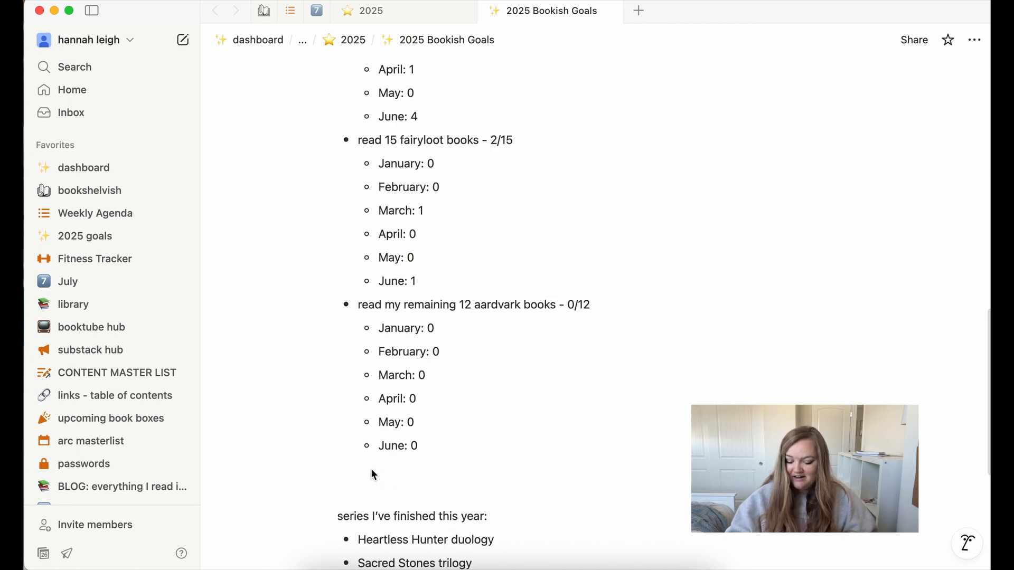
{"action": "scroll", "coordinate": [671, 388], "scroll_direction": "down", "scroll_amount": 12}
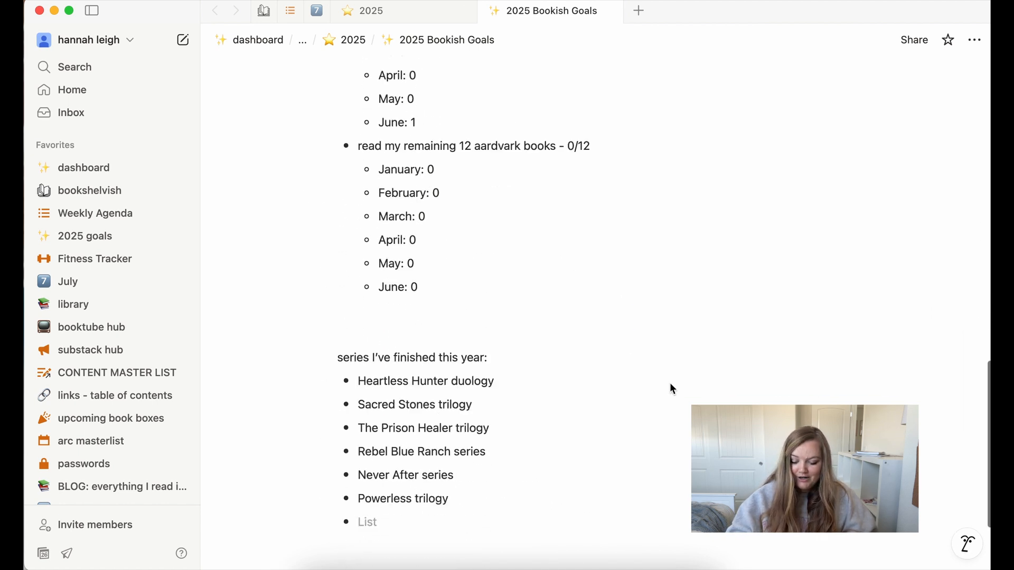
{"action": "scroll", "coordinate": [591, 393], "scroll_direction": "up", "scroll_amount": 8}
{"action": "scroll", "coordinate": [591, 385], "scroll_direction": "up", "scroll_amount": 10}
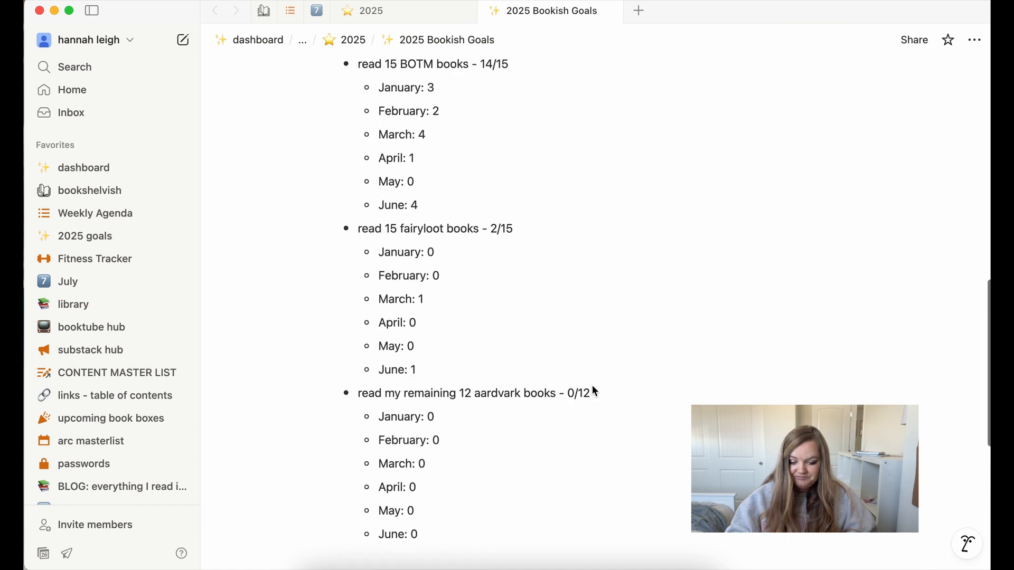
Close the extra tab used for 2025 Bookish Goals and return to the 2025 page's list of months.
{"action": "left_click", "coordinate": [349, 40]}
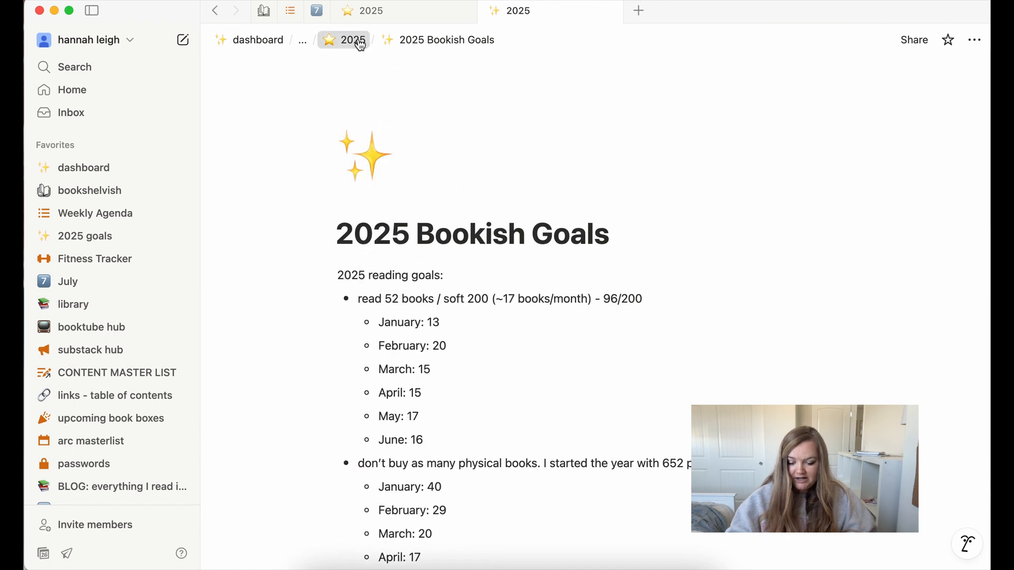
{"action": "left_click", "coordinate": [612, 10]}
{"action": "scroll", "coordinate": [470, 249], "scroll_direction": "up", "scroll_amount": 3}
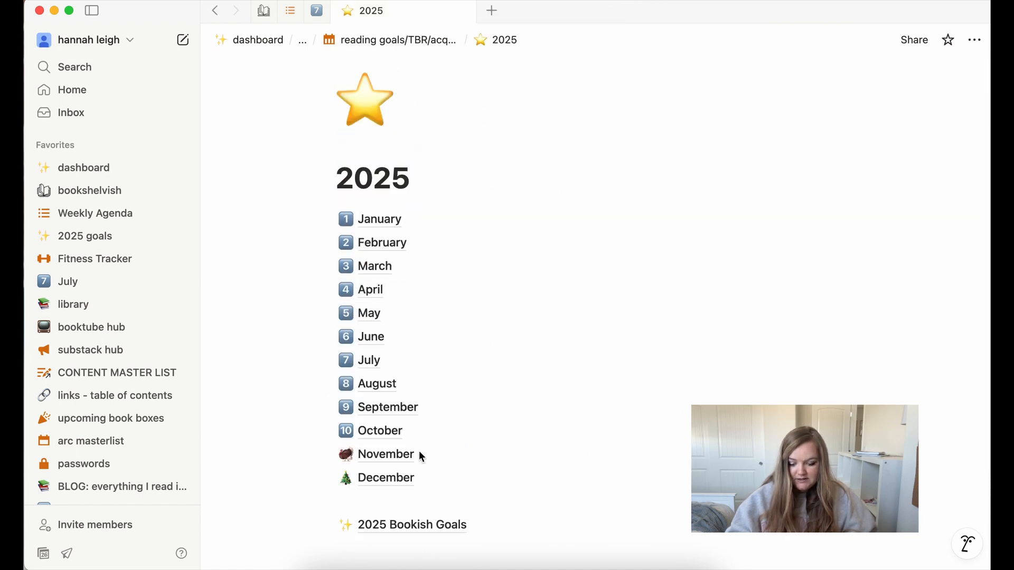
Open the favorited July page and review its ACTUAL READS list.
{"action": "left_click", "coordinate": [96, 284]}
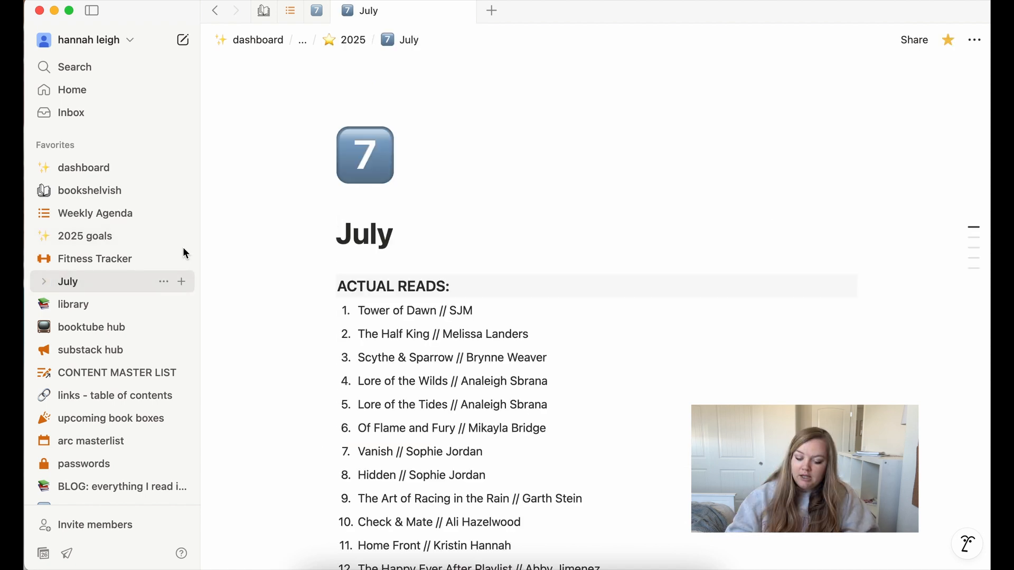
{"action": "scroll", "coordinate": [602, 222], "scroll_direction": "down", "scroll_amount": 1}
{"action": "scroll", "coordinate": [603, 223], "scroll_direction": "down", "scroll_amount": 2}
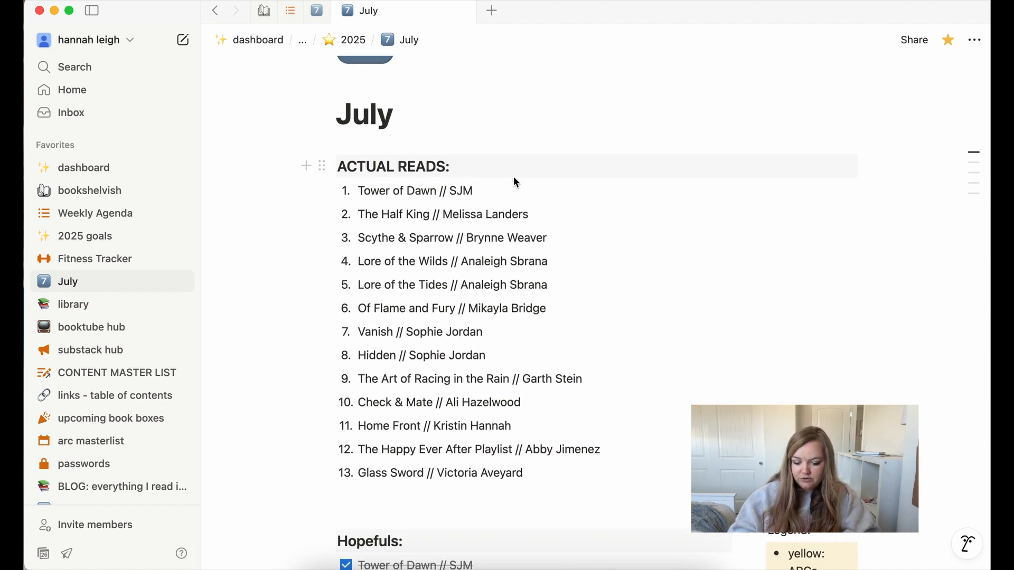
{"action": "scroll", "coordinate": [528, 393], "scroll_direction": "down", "scroll_amount": 2}
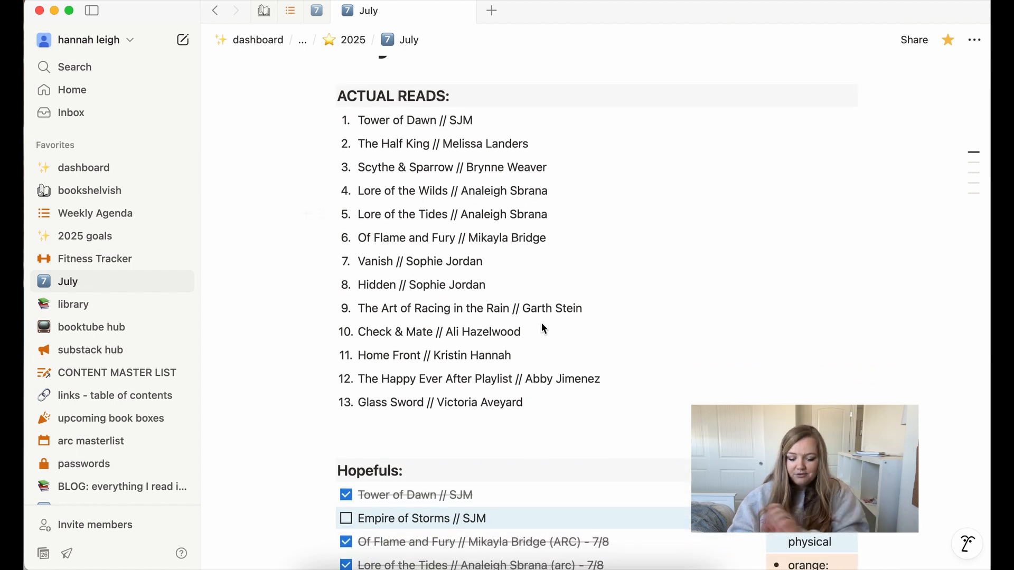
Examine July's Hopefuls checklist, comparing the highlighted unread books with the colour legend and the ticked-off titles.
{"action": "scroll", "coordinate": [589, 378], "scroll_direction": "down", "scroll_amount": 10}
{"action": "scroll", "coordinate": [589, 377], "scroll_direction": "down", "scroll_amount": 2}
{"action": "scroll", "coordinate": [525, 171], "scroll_direction": "up", "scroll_amount": 2}
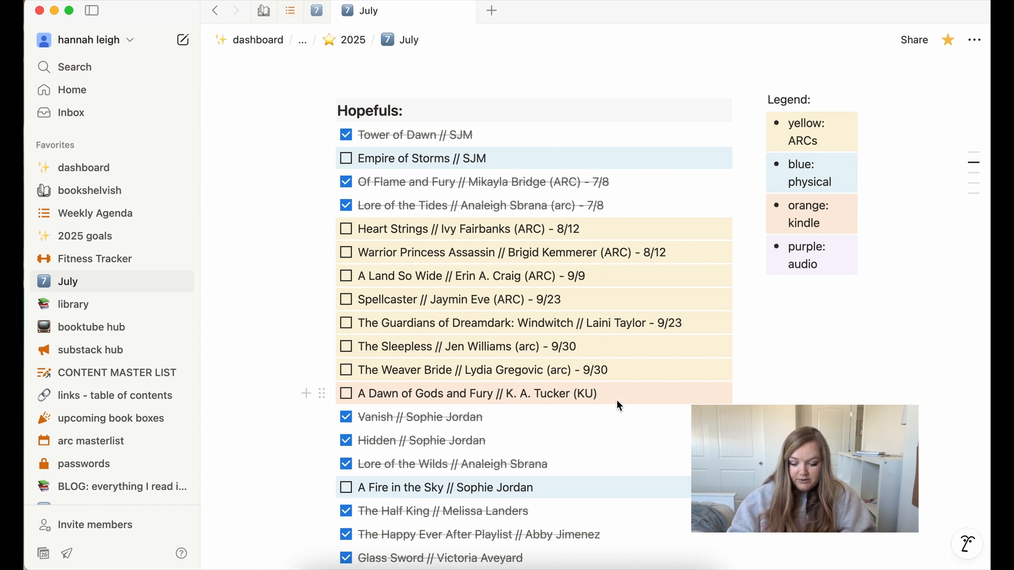
{"action": "scroll", "coordinate": [619, 402], "scroll_direction": "down", "scroll_amount": 5}
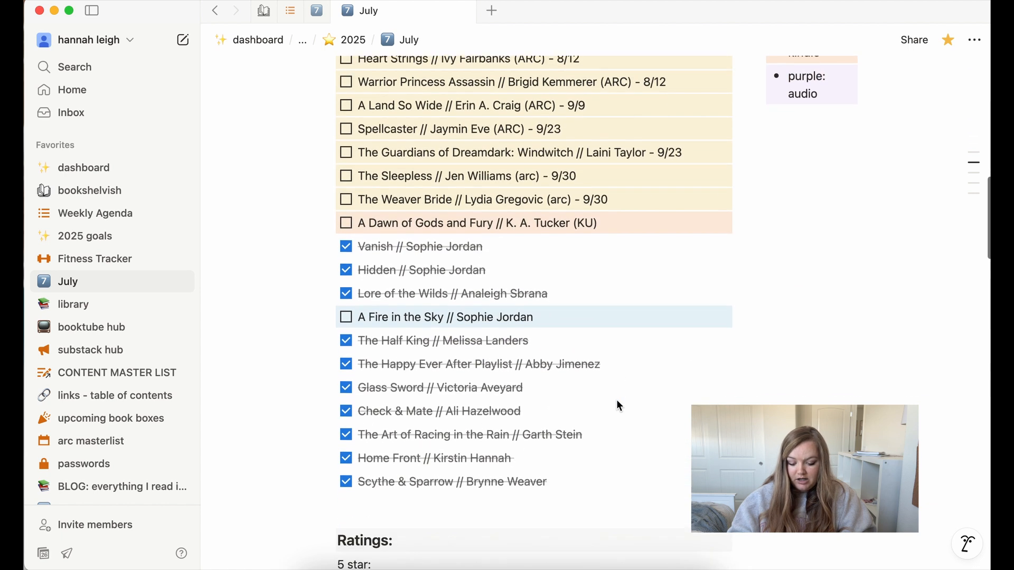
{"action": "scroll", "coordinate": [619, 406], "scroll_direction": "up", "scroll_amount": 3}
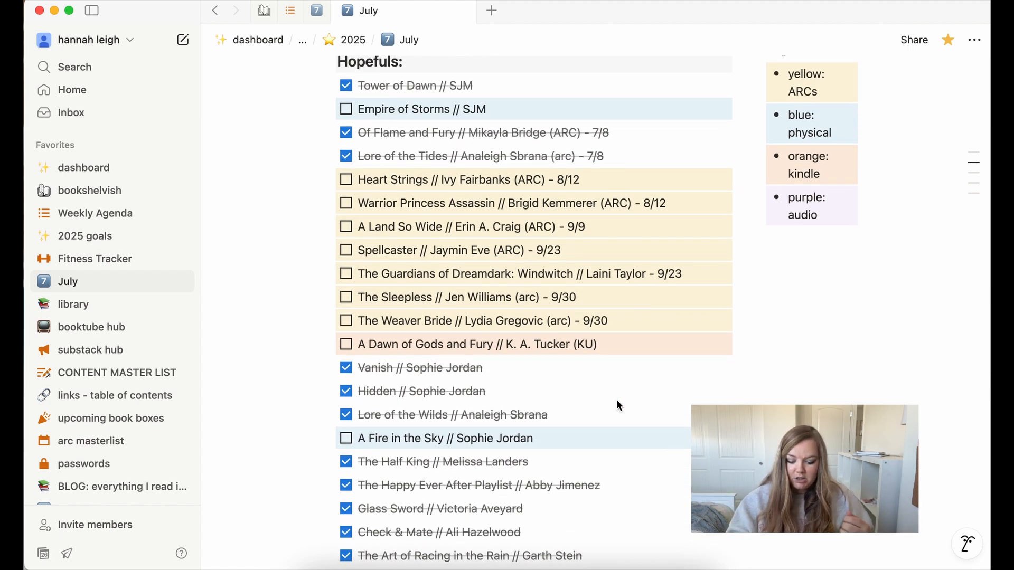
{"action": "scroll", "coordinate": [619, 405], "scroll_direction": "down", "scroll_amount": 1}
{"action": "scroll", "coordinate": [616, 399], "scroll_direction": "down", "scroll_amount": 3}
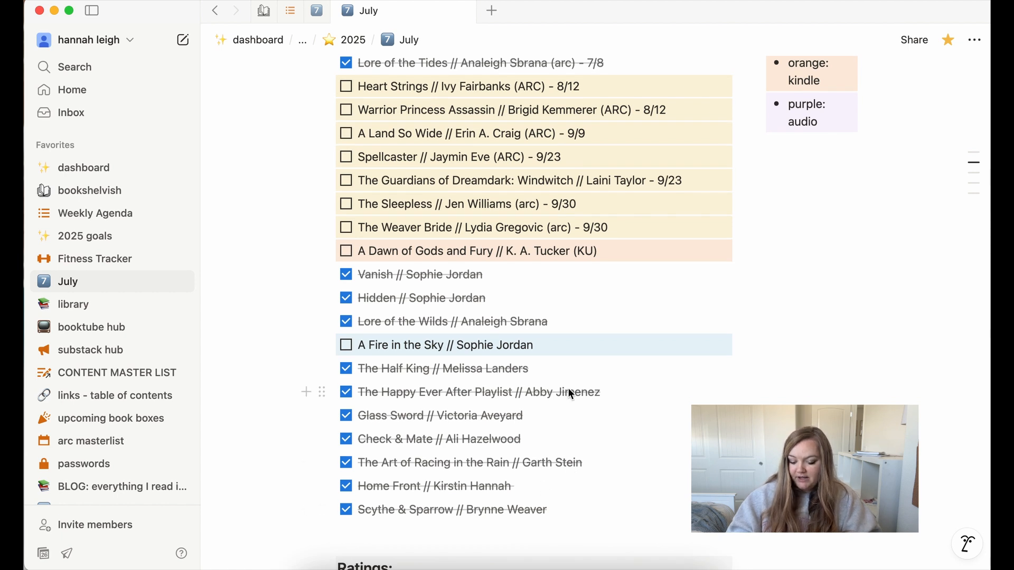
{"action": "scroll", "coordinate": [571, 394], "scroll_direction": "up", "scroll_amount": 5}
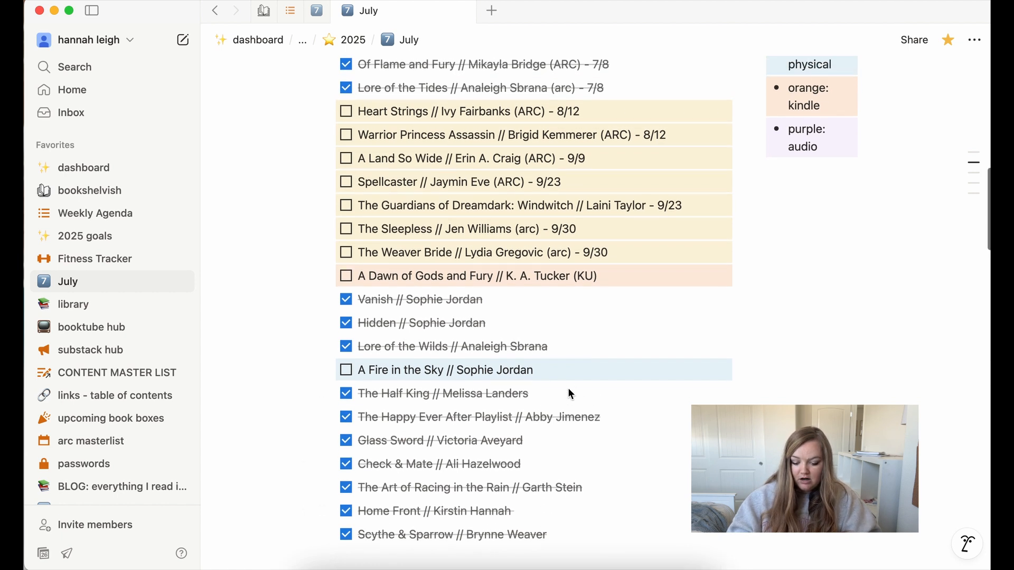
Review July's Ratings section, where the books are grouped by star rating.
{"action": "scroll", "coordinate": [571, 393], "scroll_direction": "down", "scroll_amount": 10}
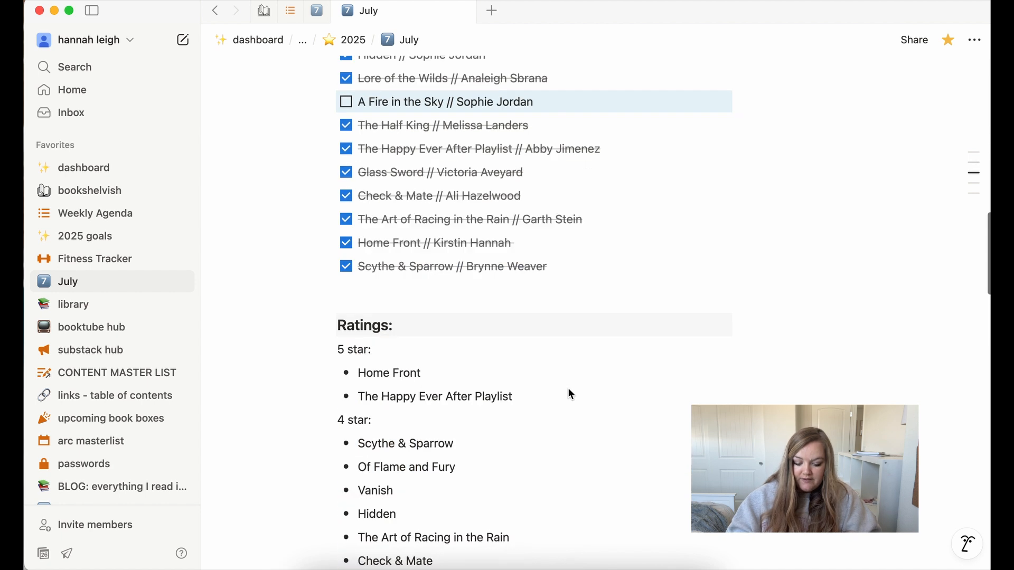
{"action": "scroll", "coordinate": [570, 393], "scroll_direction": "down", "scroll_amount": 1}
{"action": "scroll", "coordinate": [571, 393], "scroll_direction": "up", "scroll_amount": 1}
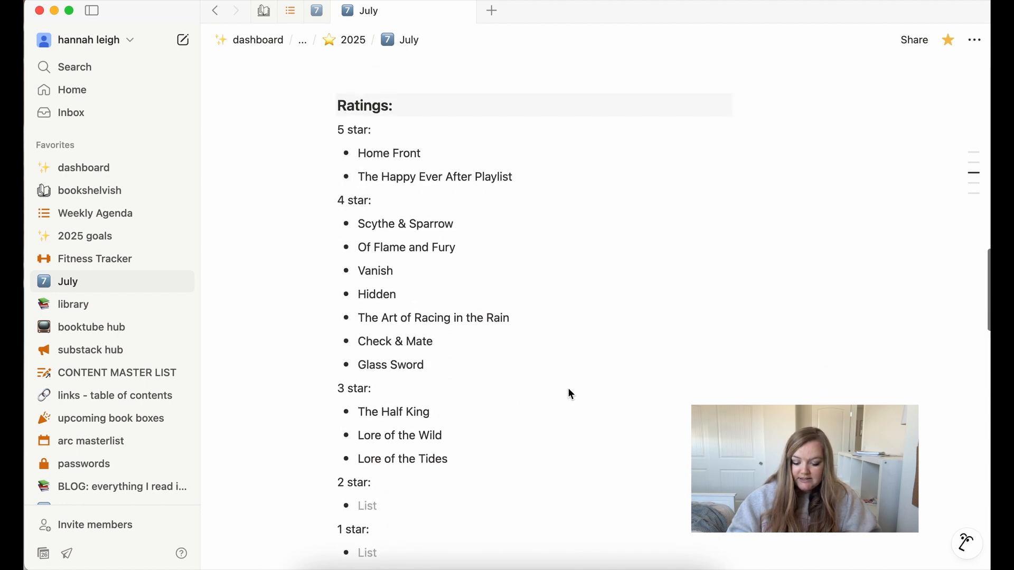
Review the rest of July's Ratings section, its Low priority checklist and its Acquisitions list.
{"action": "scroll", "coordinate": [569, 392], "scroll_direction": "down", "scroll_amount": 2}
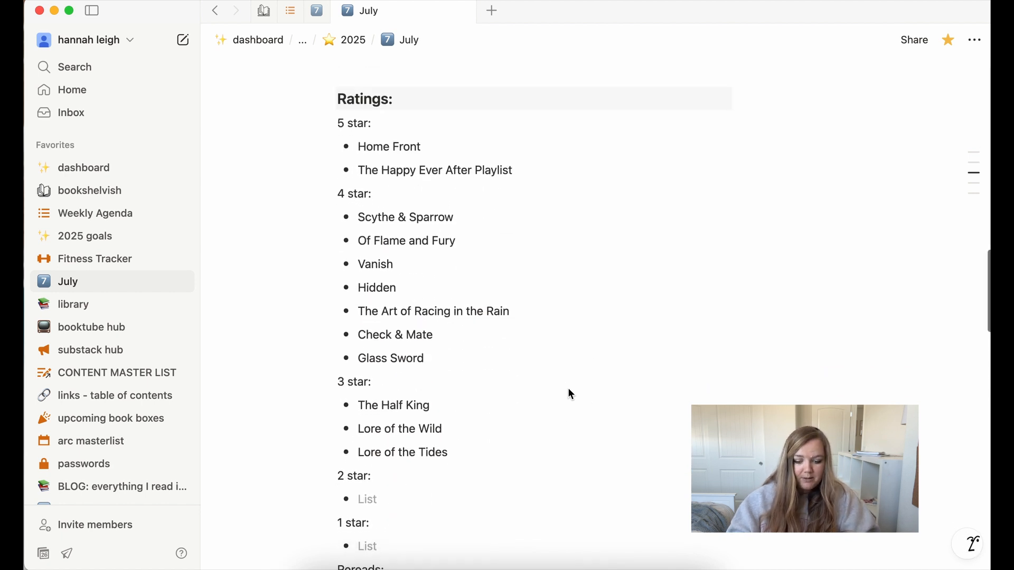
{"action": "scroll", "coordinate": [520, 364], "scroll_direction": "down", "scroll_amount": 4}
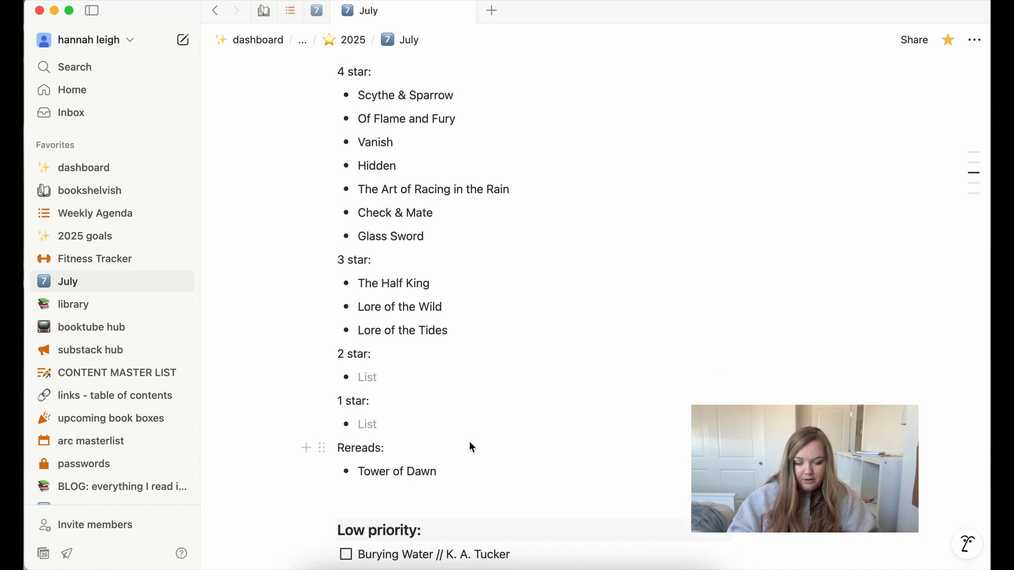
{"action": "scroll", "coordinate": [472, 447], "scroll_direction": "down", "scroll_amount": 10}
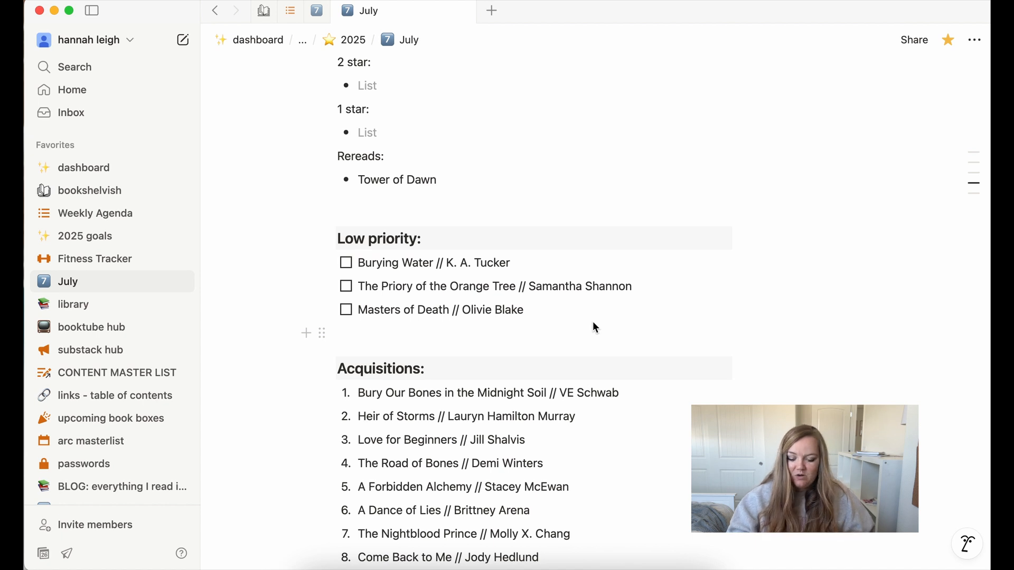
{"action": "scroll", "coordinate": [595, 328], "scroll_direction": "down", "scroll_amount": 5}
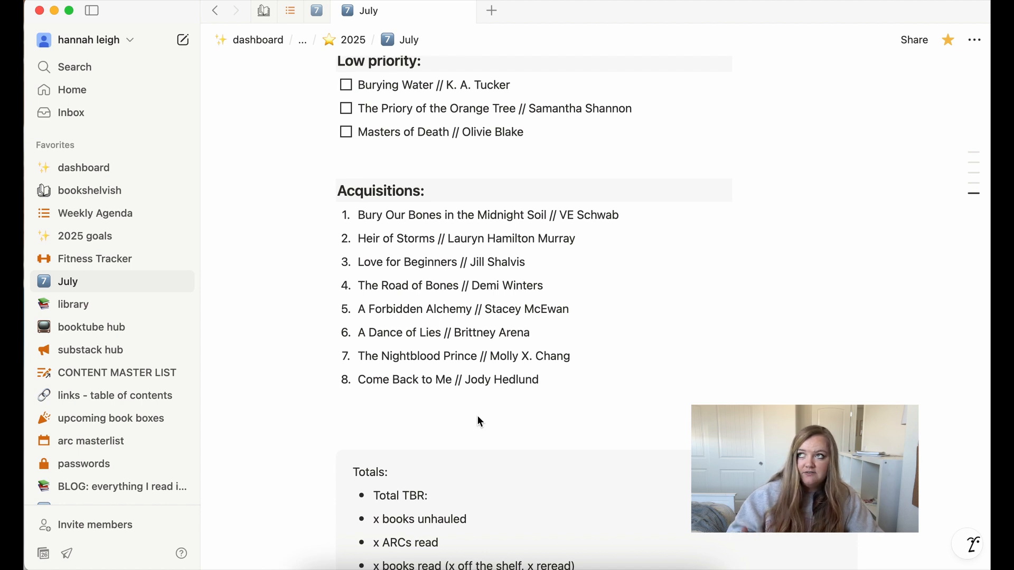
Go through July's Totals callout, pointing out the lines from Total TBR to books acquired.
{"action": "scroll", "coordinate": [479, 420], "scroll_direction": "down", "scroll_amount": 5}
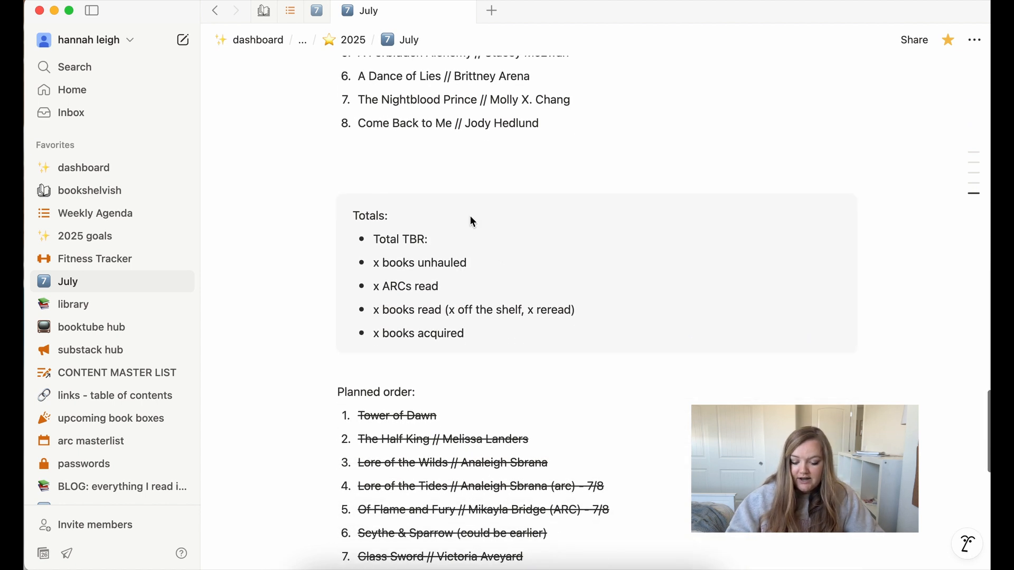
{"action": "left_click", "coordinate": [459, 239]}
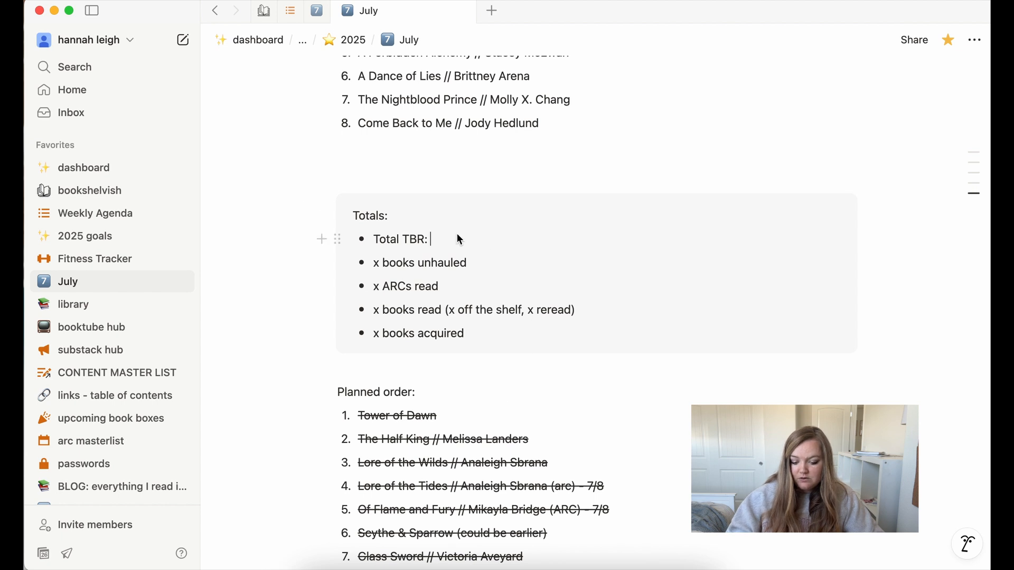
{"action": "left_click", "coordinate": [483, 267]}
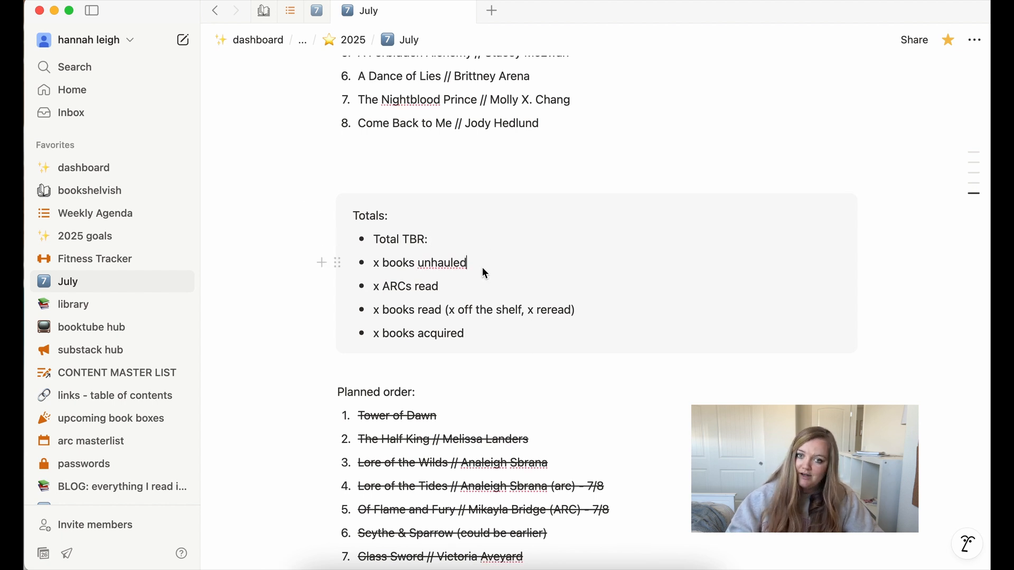
{"action": "left_click", "coordinate": [503, 292]}
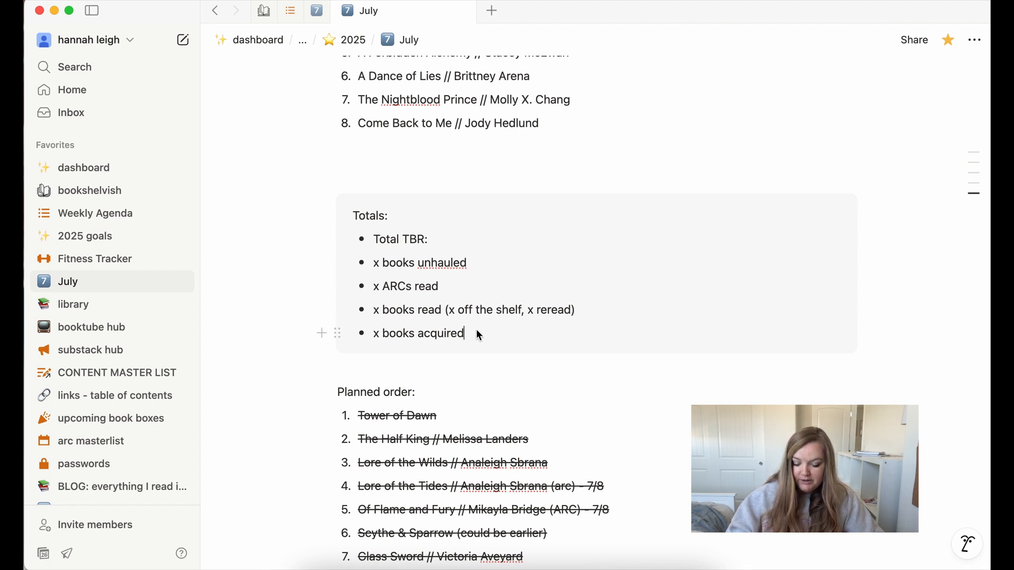
Examine July's Planned order list, highlighting the unread titles A Dawn of Gods and Fury, Empire of Storms, A Fire in the Sky and Heart Strings.
{"action": "scroll", "coordinate": [477, 333], "scroll_direction": "down", "scroll_amount": 6}
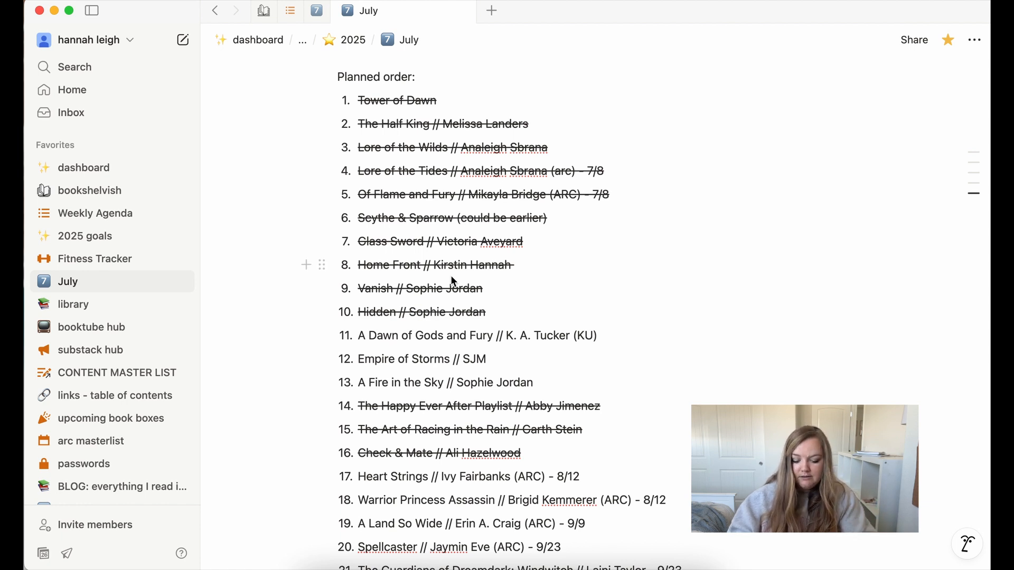
{"action": "scroll", "coordinate": [453, 281], "scroll_direction": "down", "scroll_amount": 3}
{"action": "left_click_drag", "start_coordinate": [614, 268], "coordinate": [347, 271]}
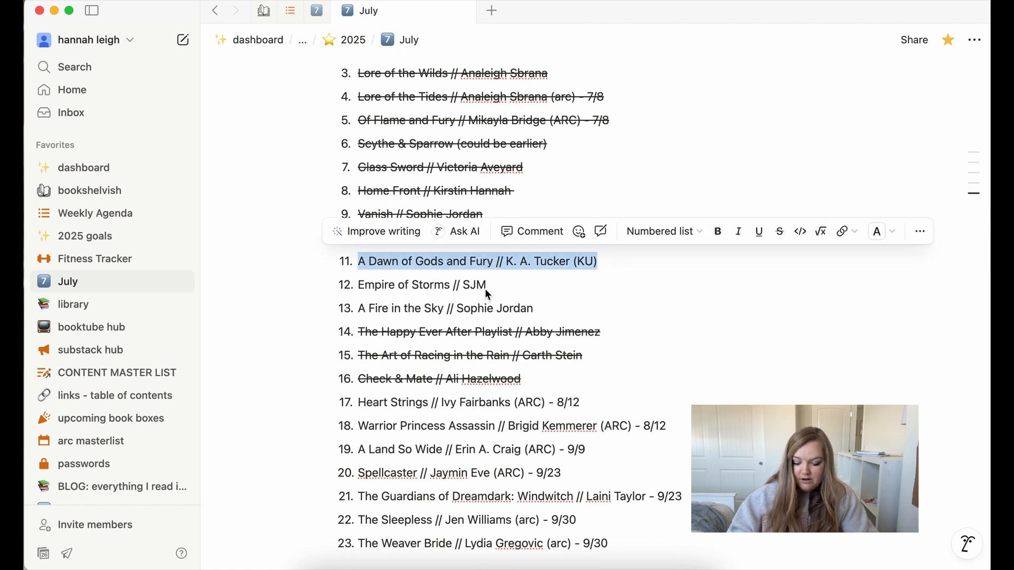
{"action": "left_click_drag", "start_coordinate": [486, 288], "coordinate": [358, 295]}
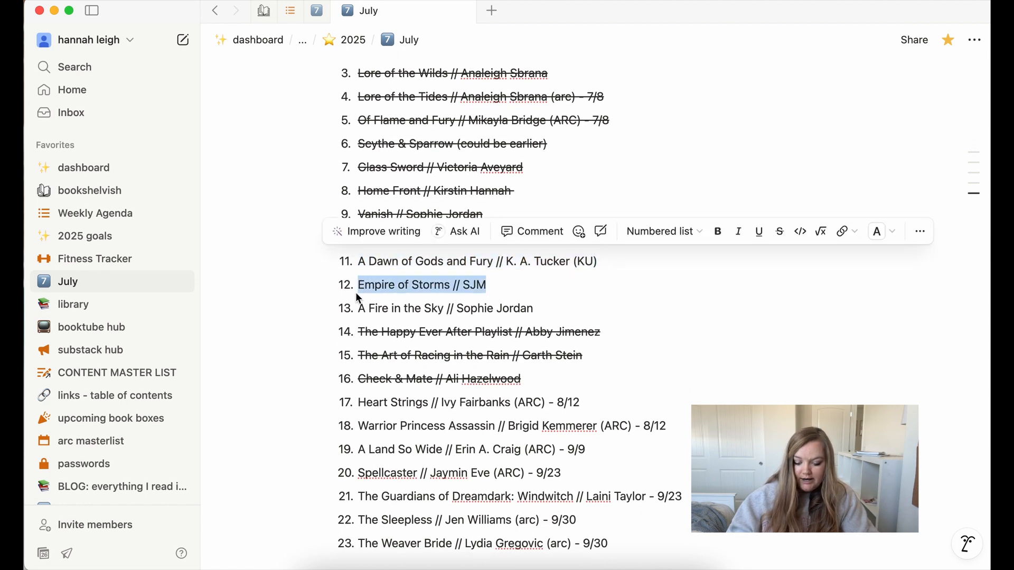
{"action": "left_click", "coordinate": [610, 336]}
{"action": "left_click_drag", "start_coordinate": [563, 313], "coordinate": [301, 313]}
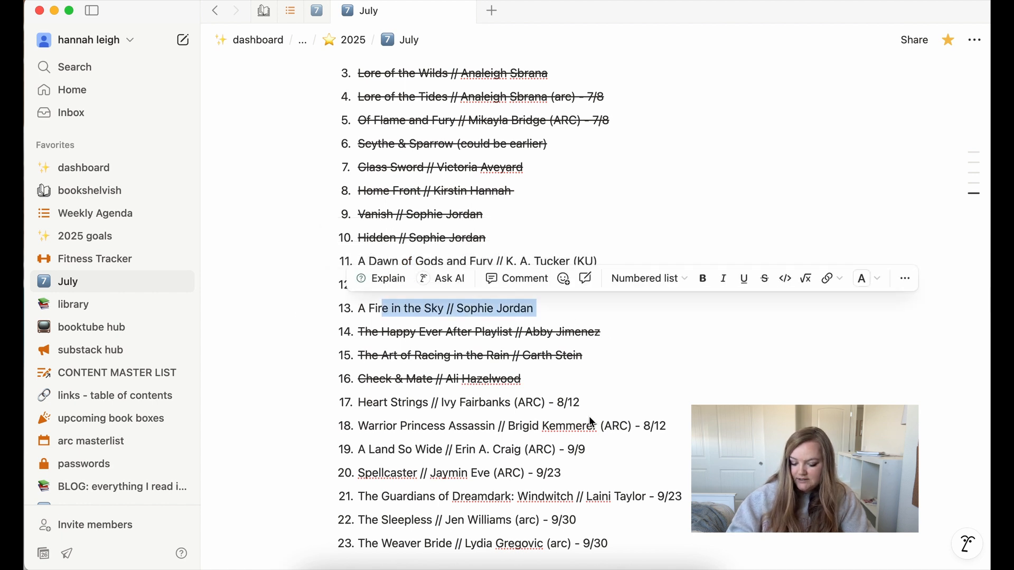
{"action": "left_click_drag", "start_coordinate": [593, 397], "coordinate": [373, 412]}
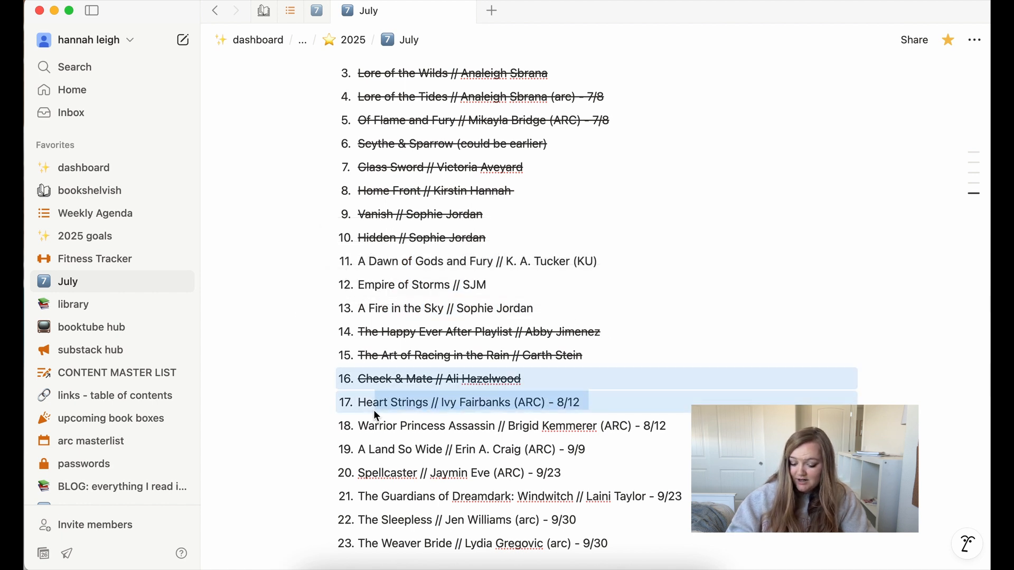
{"action": "left_click", "coordinate": [516, 425]}
{"action": "scroll", "coordinate": [517, 424], "scroll_direction": "down", "scroll_amount": 4}
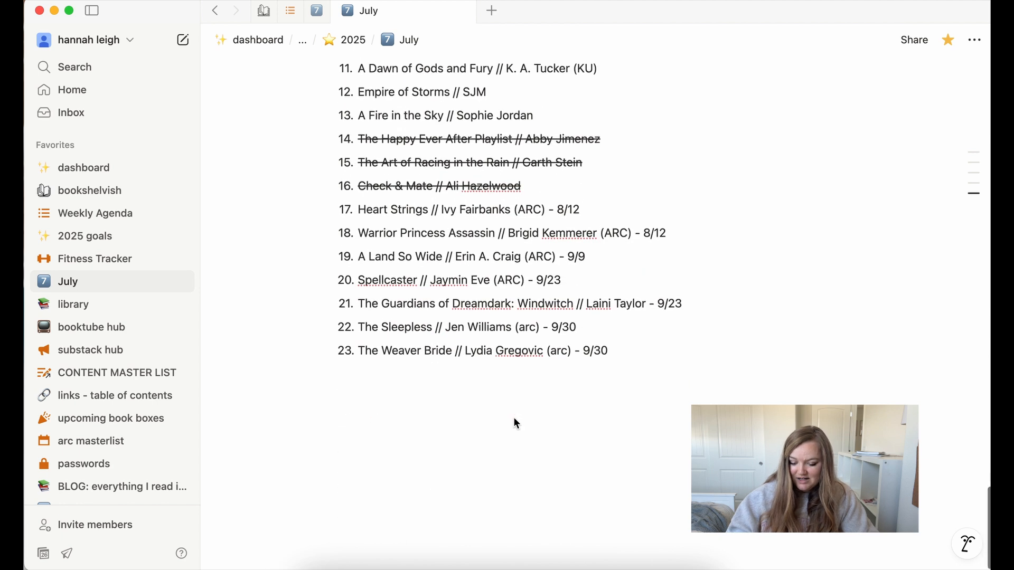
Open the favorited August page in a new tab and switch to it.
{"action": "scroll", "coordinate": [517, 424], "scroll_direction": "up", "scroll_amount": 10}
{"action": "scroll", "coordinate": [516, 424], "scroll_direction": "down", "scroll_amount": 15}
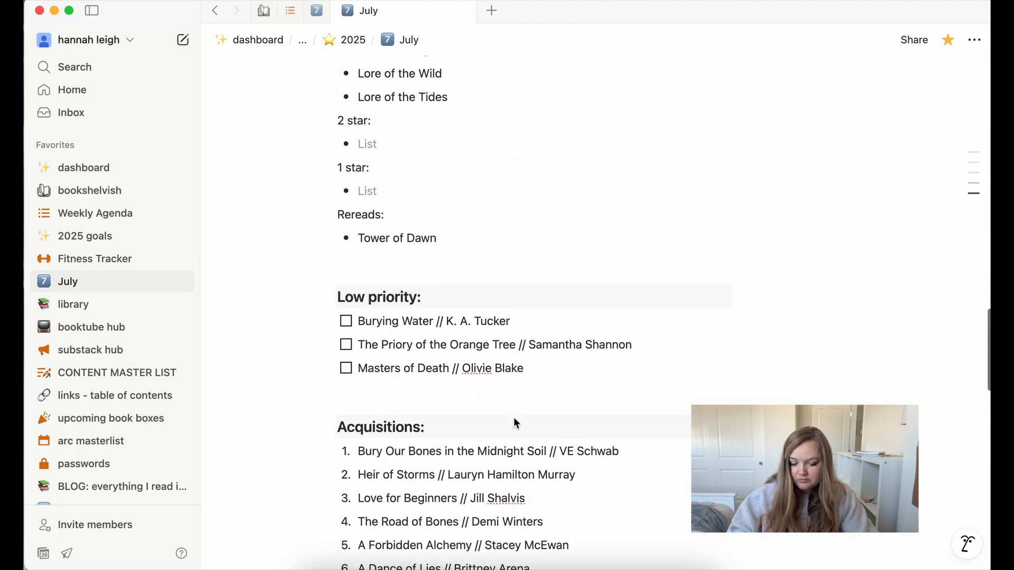
{"action": "scroll", "coordinate": [516, 424], "scroll_direction": "up", "scroll_amount": 8}
{"action": "scroll", "coordinate": [516, 420], "scroll_direction": "up", "scroll_amount": 6}
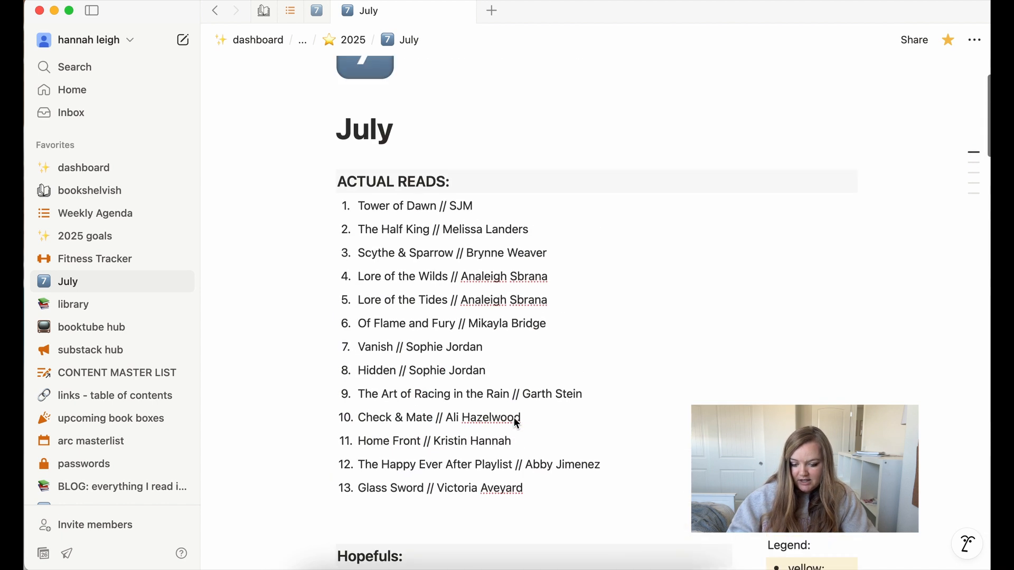
{"action": "scroll", "coordinate": [82, 341], "scroll_direction": "down", "scroll_amount": 4}
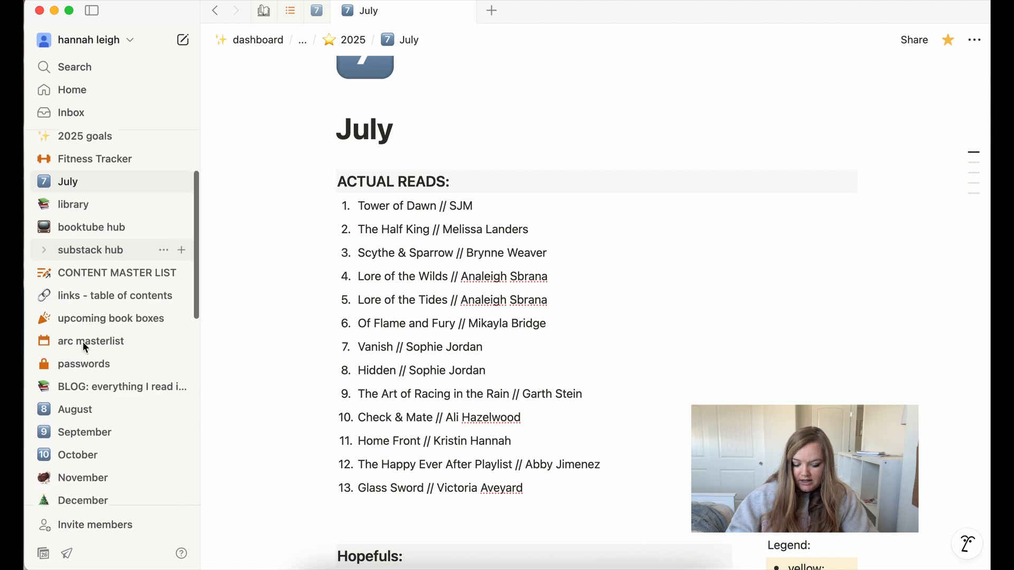
{"action": "right_click", "coordinate": [86, 400]}
{"action": "left_click", "coordinate": [161, 301]}
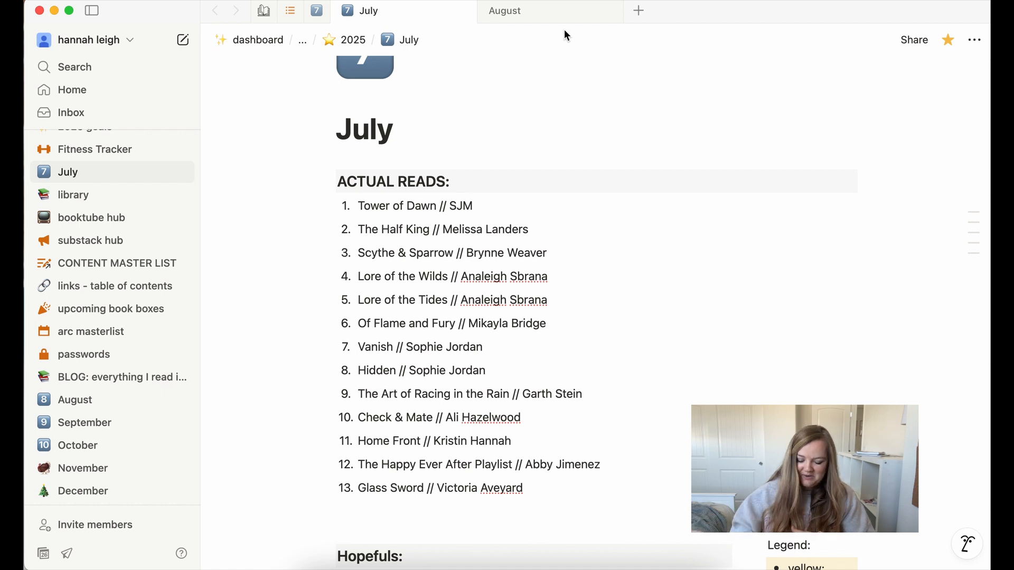
{"action": "left_click", "coordinate": [562, 15]}
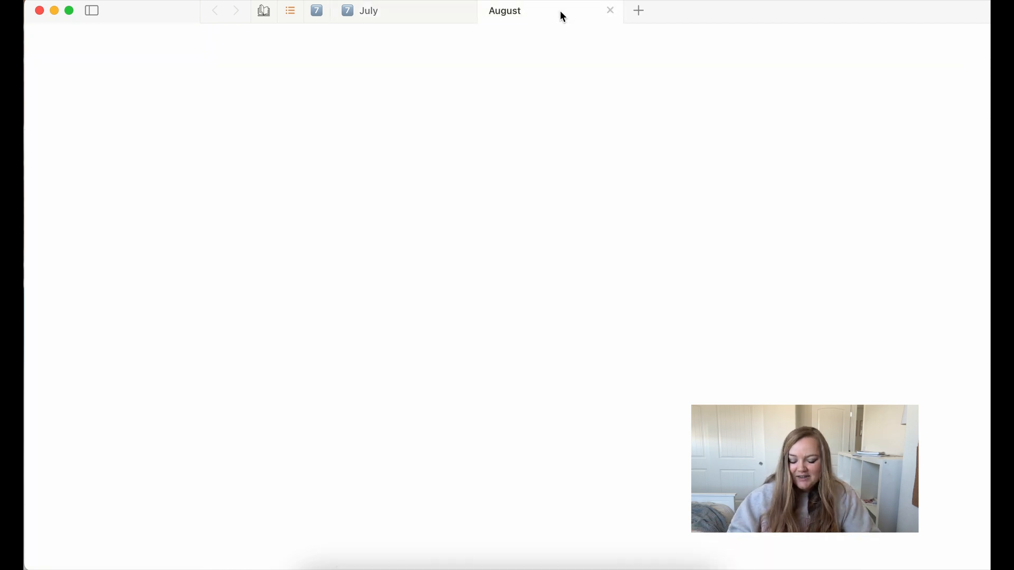
Review August's Hopefuls list and compare it with July's Hopefuls checklist, checking which ARCs appear in both months.
{"action": "scroll", "coordinate": [549, 283], "scroll_direction": "down", "scroll_amount": 5}
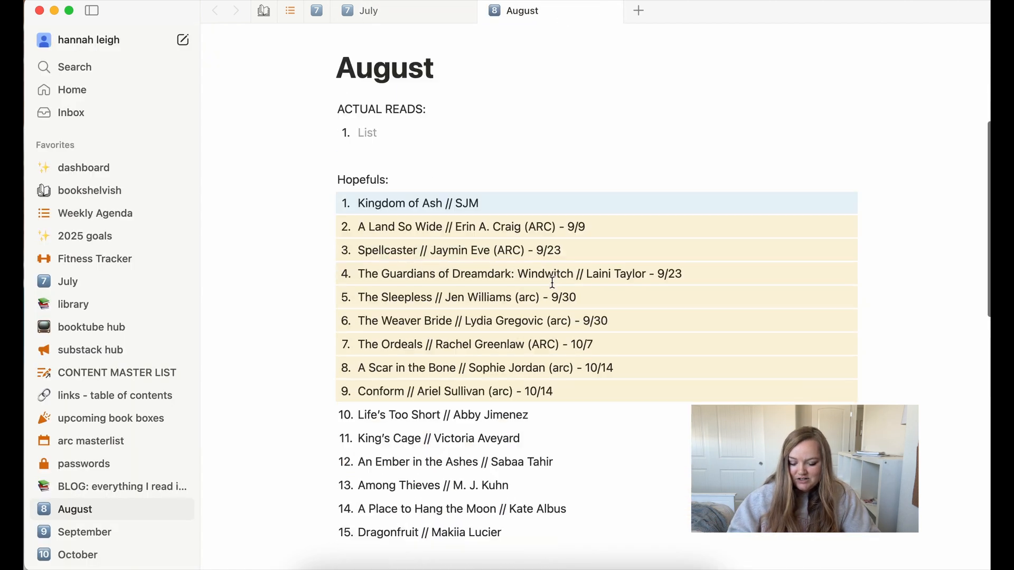
{"action": "scroll", "coordinate": [553, 282], "scroll_direction": "up", "scroll_amount": 2}
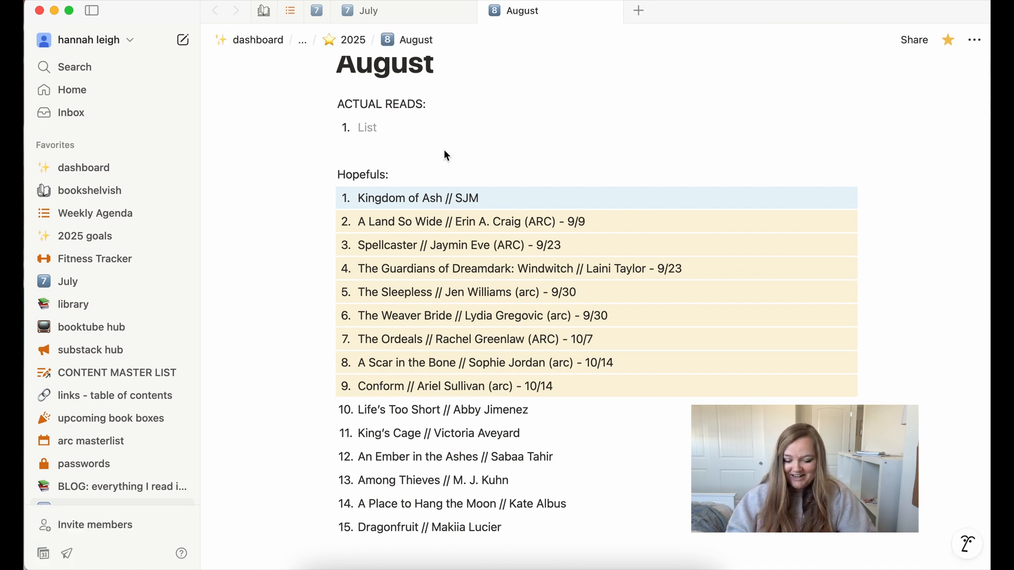
{"action": "scroll", "coordinate": [460, 203], "scroll_direction": "down", "scroll_amount": 2}
{"action": "left_click", "coordinate": [390, 11]}
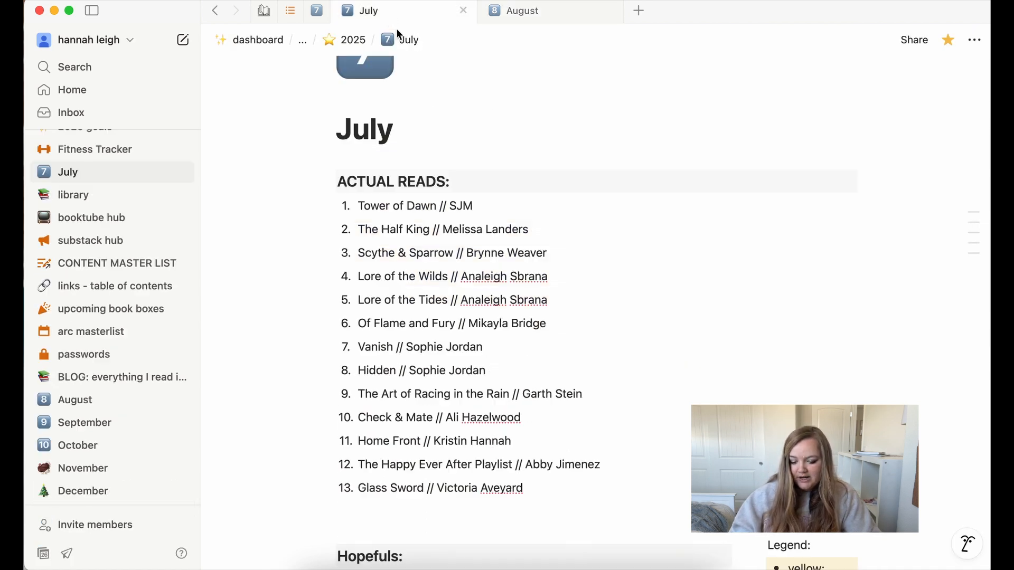
{"action": "scroll", "coordinate": [528, 322], "scroll_direction": "down", "scroll_amount": 5}
{"action": "scroll", "coordinate": [530, 321], "scroll_direction": "down", "scroll_amount": 3}
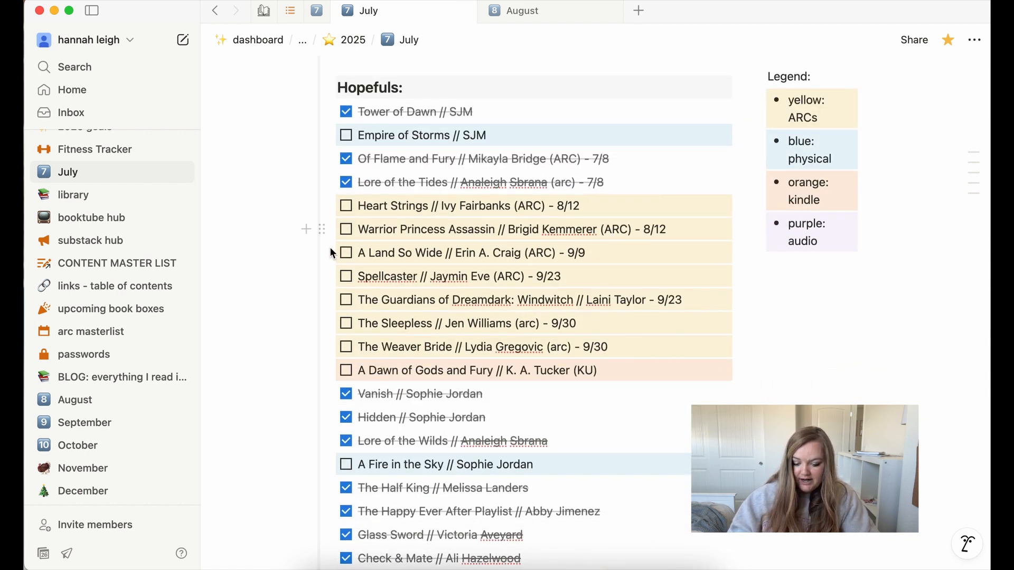
{"action": "left_click", "coordinate": [554, 20]}
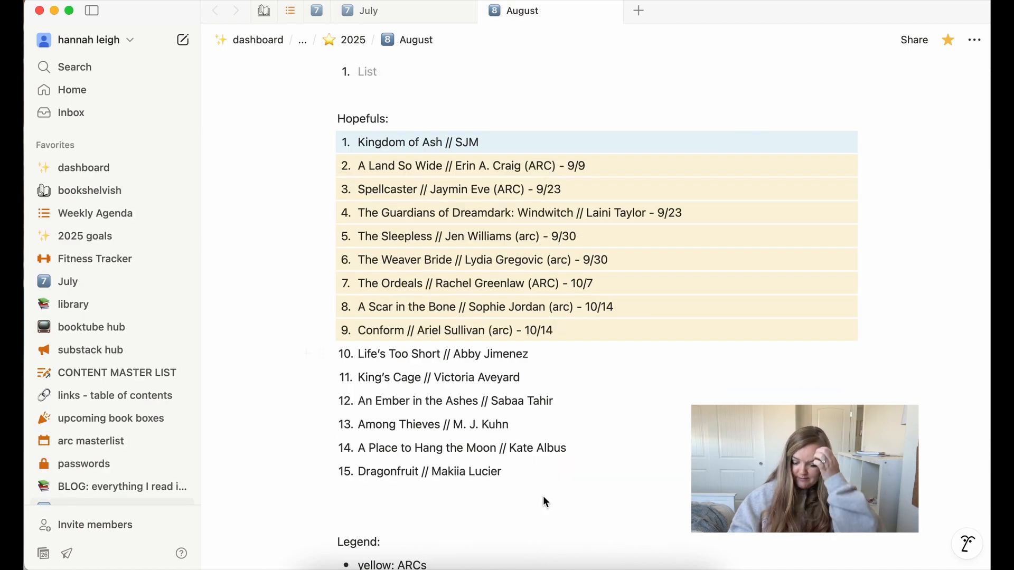
Delete the leftover empty to-do between August's Legend and Totals callout.
{"action": "scroll", "coordinate": [544, 506], "scroll_direction": "down", "scroll_amount": 1}
{"action": "scroll", "coordinate": [544, 505], "scroll_direction": "down", "scroll_amount": 10}
{"action": "left_click_drag", "start_coordinate": [388, 278], "coordinate": [312, 181]}
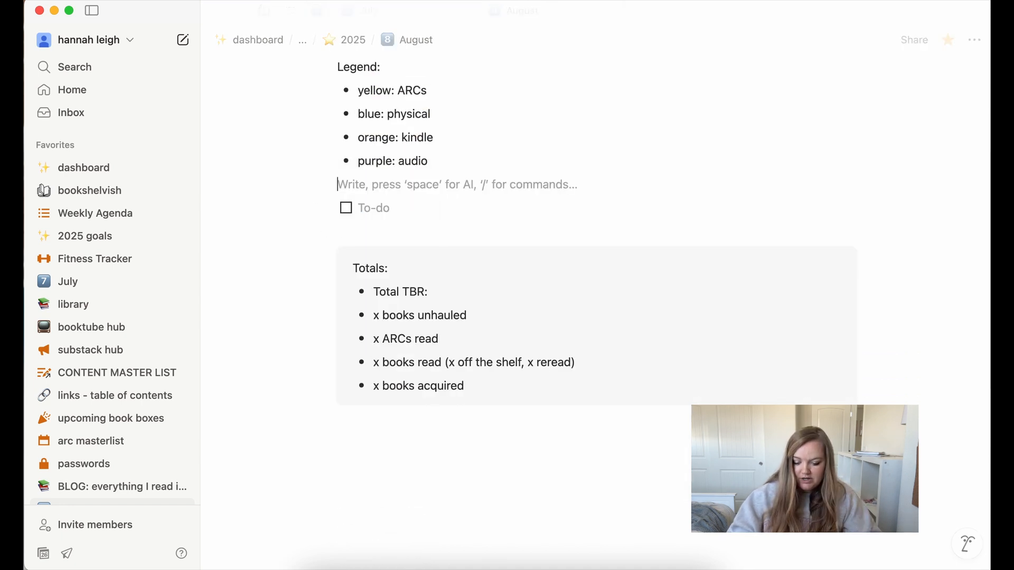
{"action": "left_click", "coordinate": [376, 205]}
{"action": "key", "text": "BackSpace"}
{"action": "key", "text": "BackSpace"}
{"action": "key", "text": "BackSpace"}
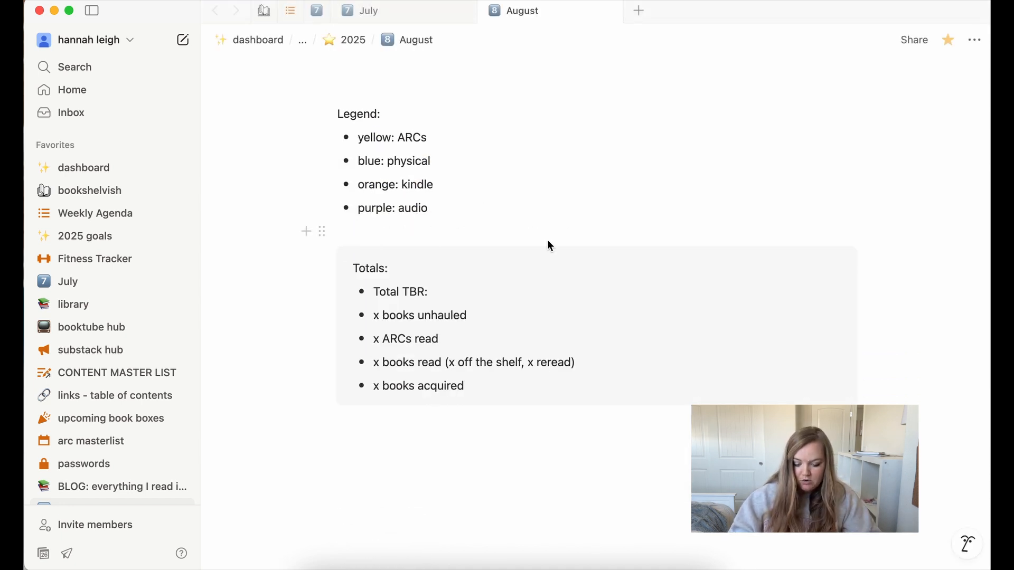
Copy July's colour-highlighted Legend with its four bullets and paste it into August above the plain legend.
{"action": "scroll", "coordinate": [547, 239], "scroll_direction": "up", "scroll_amount": 9}
{"action": "scroll", "coordinate": [547, 239], "scroll_direction": "down", "scroll_amount": 5}
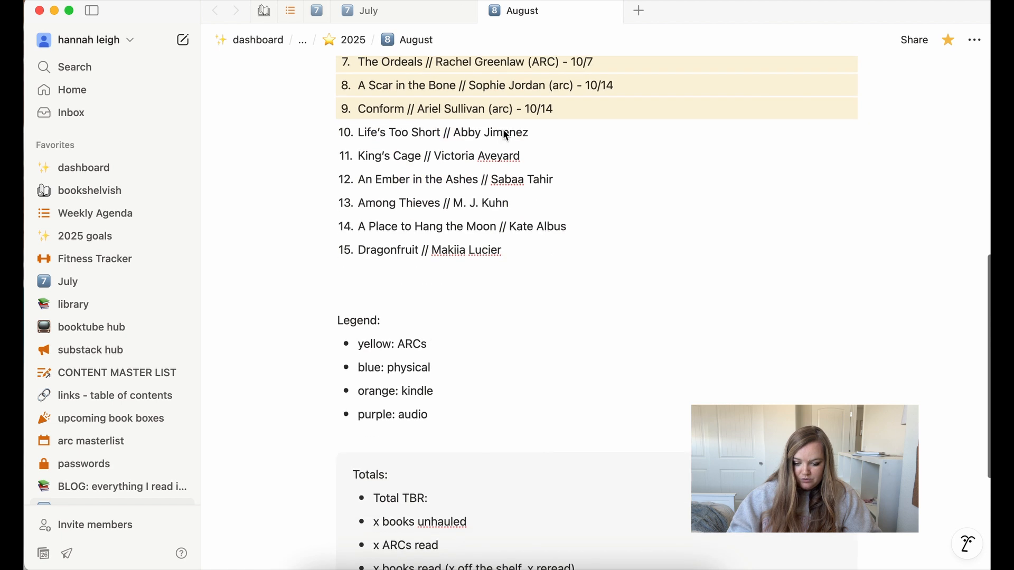
{"action": "left_click", "coordinate": [394, 9]}
{"action": "left_click_drag", "start_coordinate": [840, 274], "coordinate": [768, 137]}
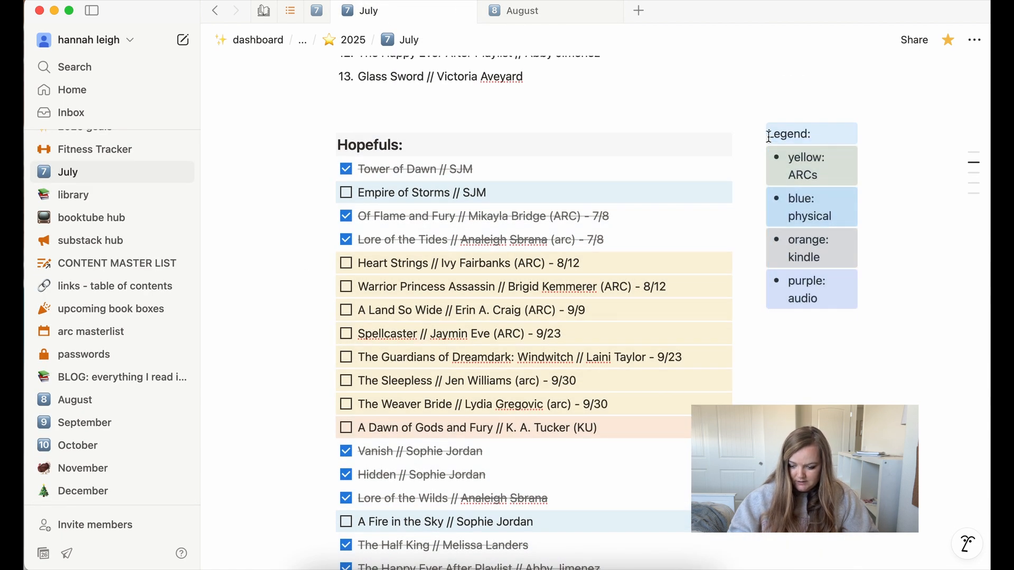
{"action": "left_click", "coordinate": [560, 14]}
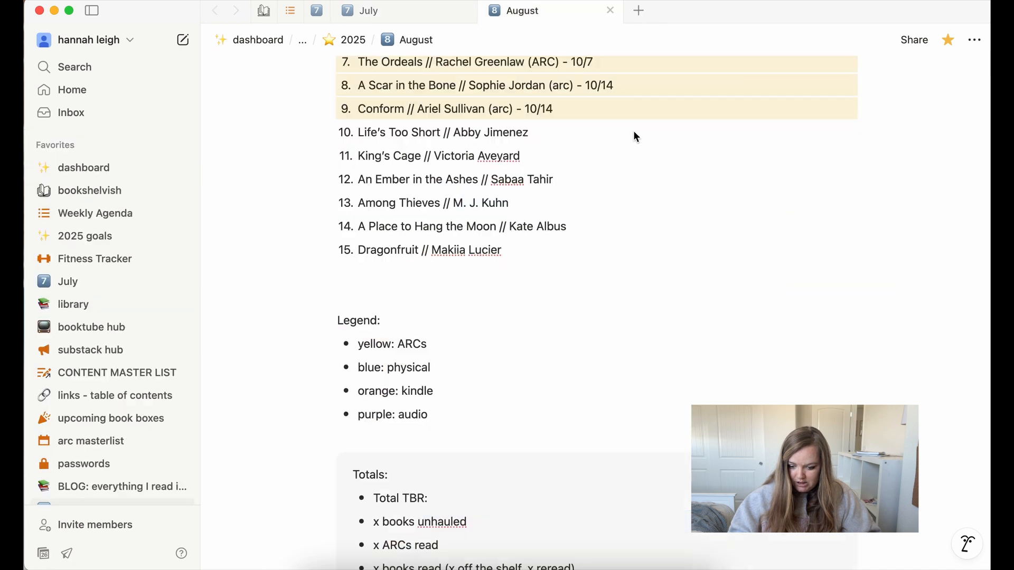
{"action": "left_click", "coordinate": [359, 312]}
{"action": "type", "text": "Legend: yellow: ARCs blue: physical orange: kindle purple: audio"}
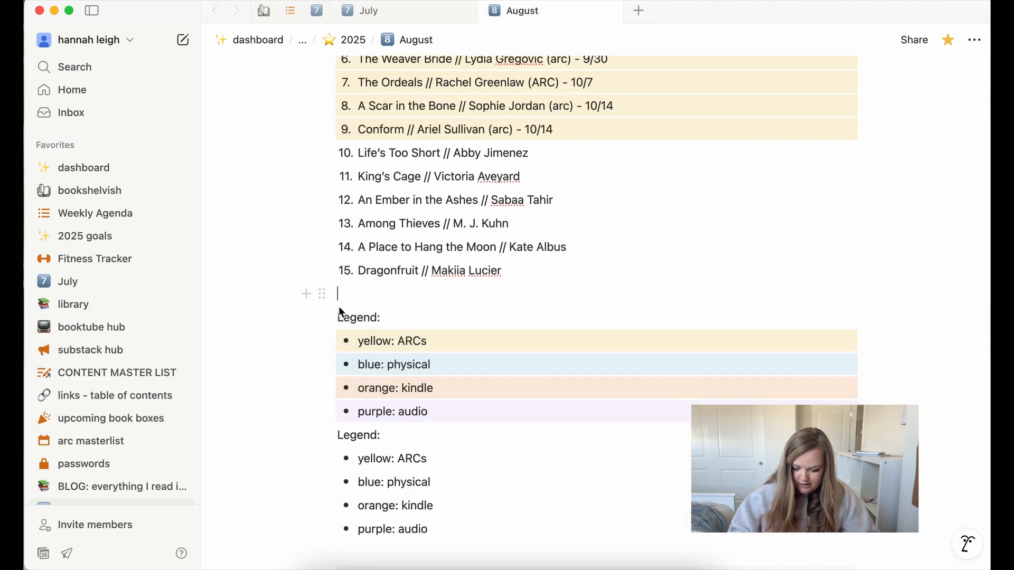
Move the coloured Legend into a column beside August's Hopefuls heading and place all 15 listed books under that heading.
{"action": "left_click_drag", "start_coordinate": [337, 312], "coordinate": [863, 129]}
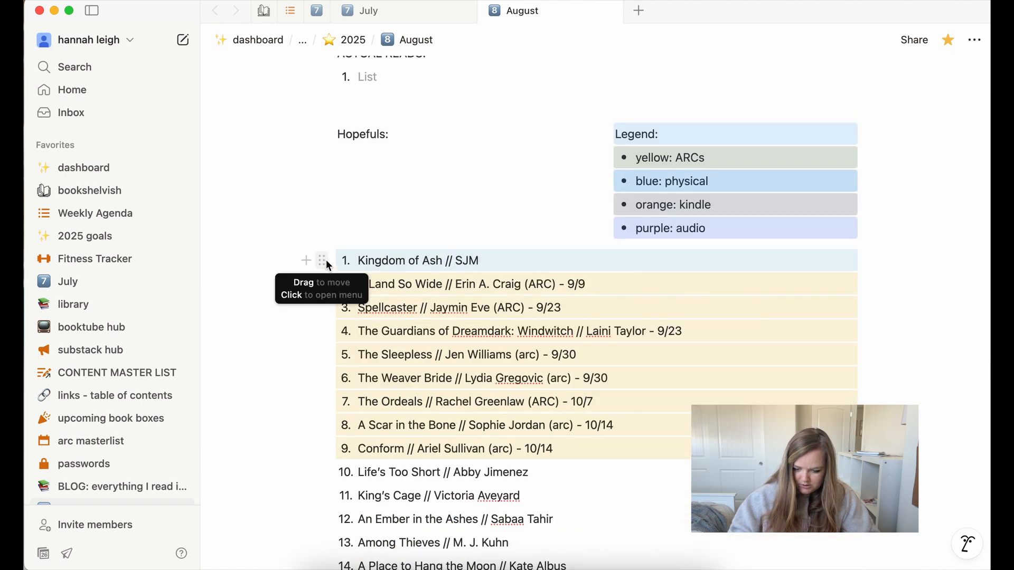
{"action": "left_click_drag", "start_coordinate": [326, 260], "coordinate": [331, 156]}
{"action": "scroll", "coordinate": [486, 537], "scroll_direction": "down", "scroll_amount": 2}
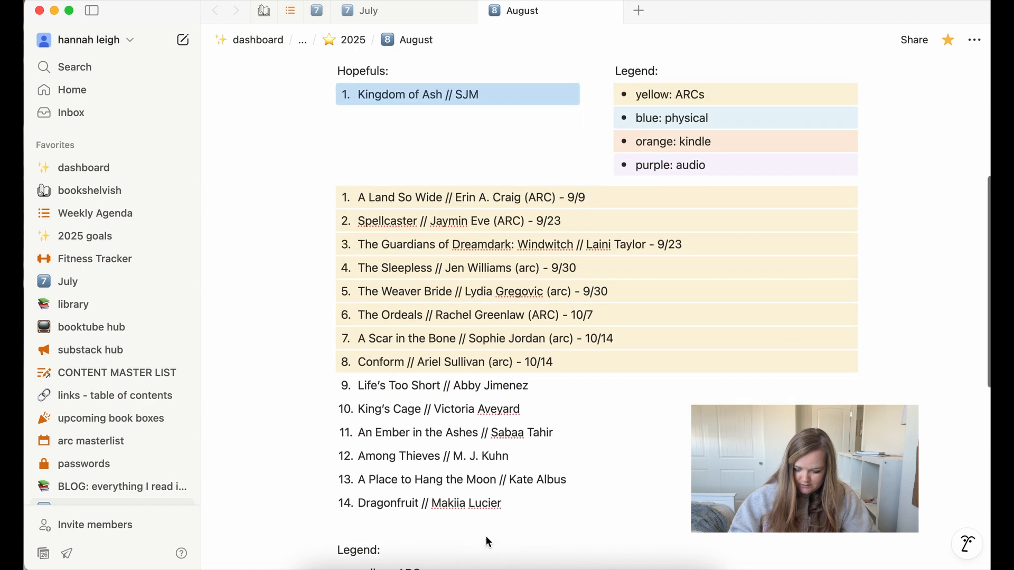
{"action": "left_click_drag", "start_coordinate": [530, 518], "coordinate": [344, 122]}
{"action": "left_click", "coordinate": [667, 265]}
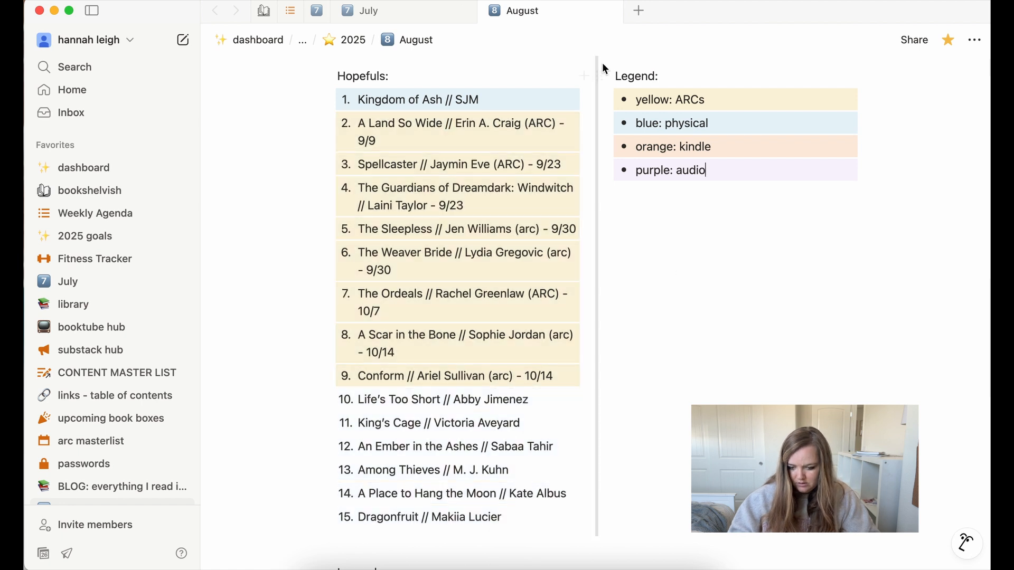
Widen August's Hopefuls column so the Legend takes a narrow side column, and return to the July page.
{"action": "left_click_drag", "start_coordinate": [596, 60], "coordinate": [754, 72]}
{"action": "scroll", "coordinate": [609, 201], "scroll_direction": "up", "scroll_amount": 5}
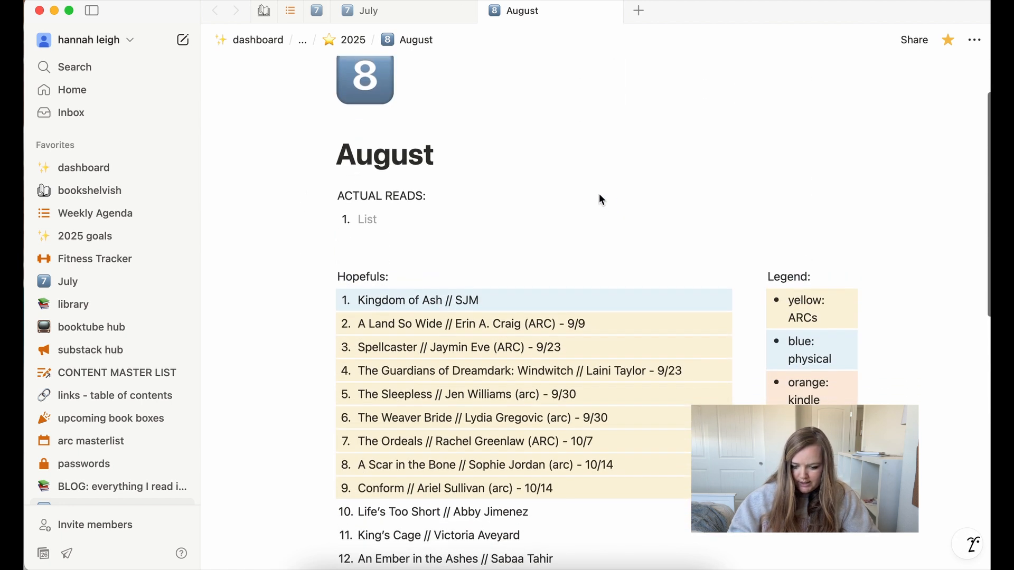
{"action": "left_click", "coordinate": [402, 16]}
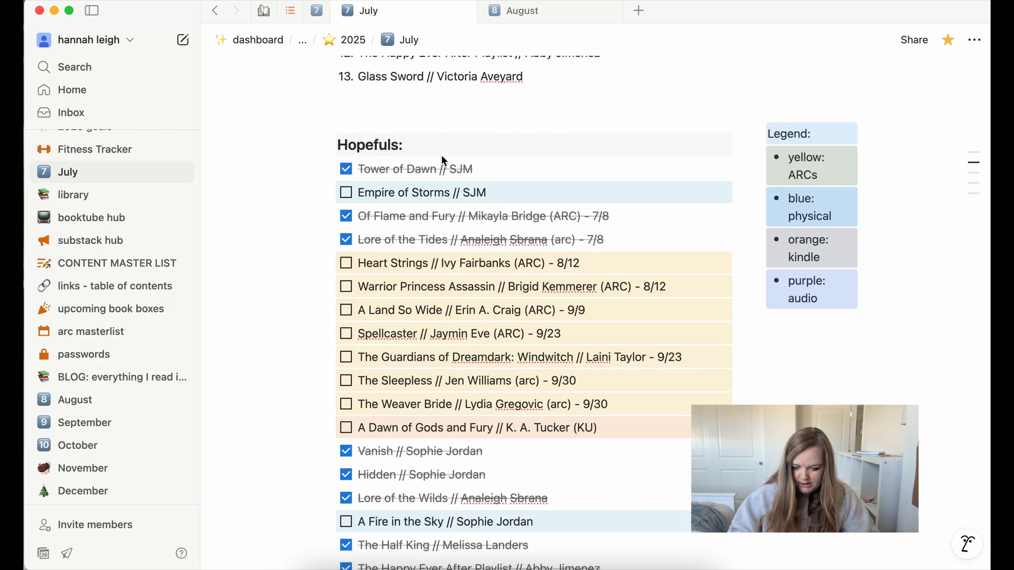
Check the block type of July's Hopefuls heading, and format August's ACTUAL READS line as Heading 3 with a gray background.
{"action": "left_click", "coordinate": [323, 144]}
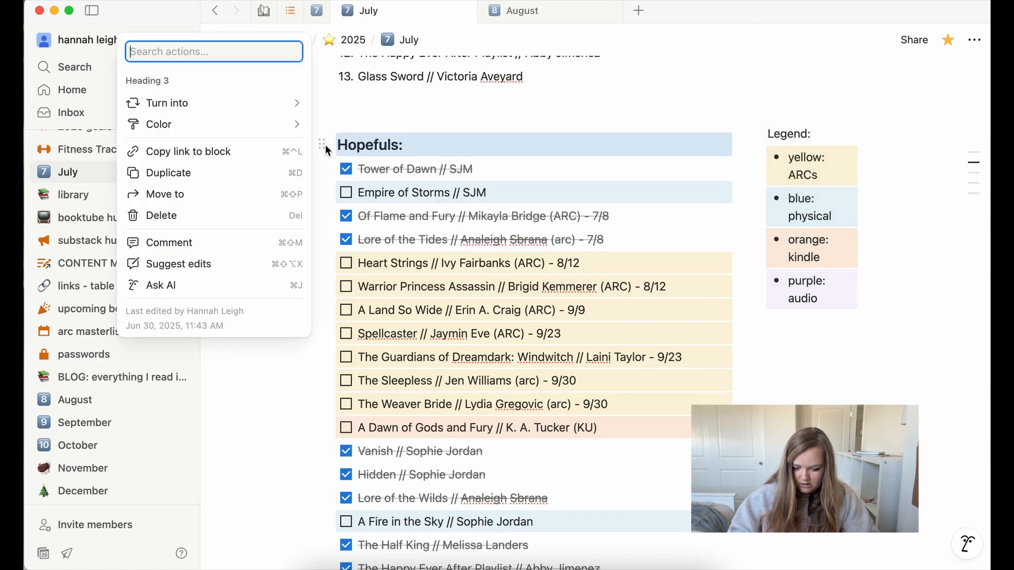
{"action": "mouse_move", "coordinate": [255, 101]}
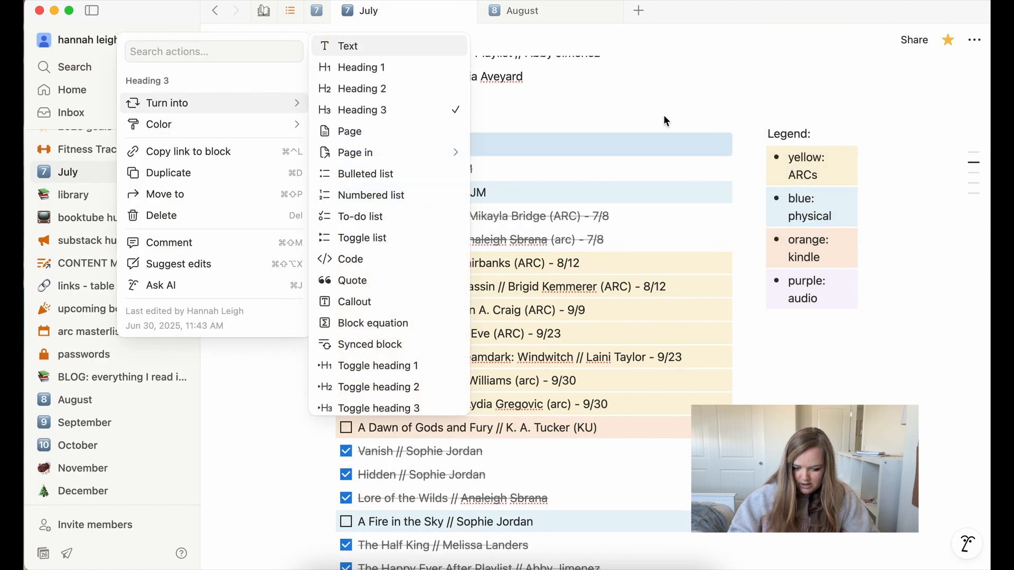
{"action": "left_click", "coordinate": [553, 14]}
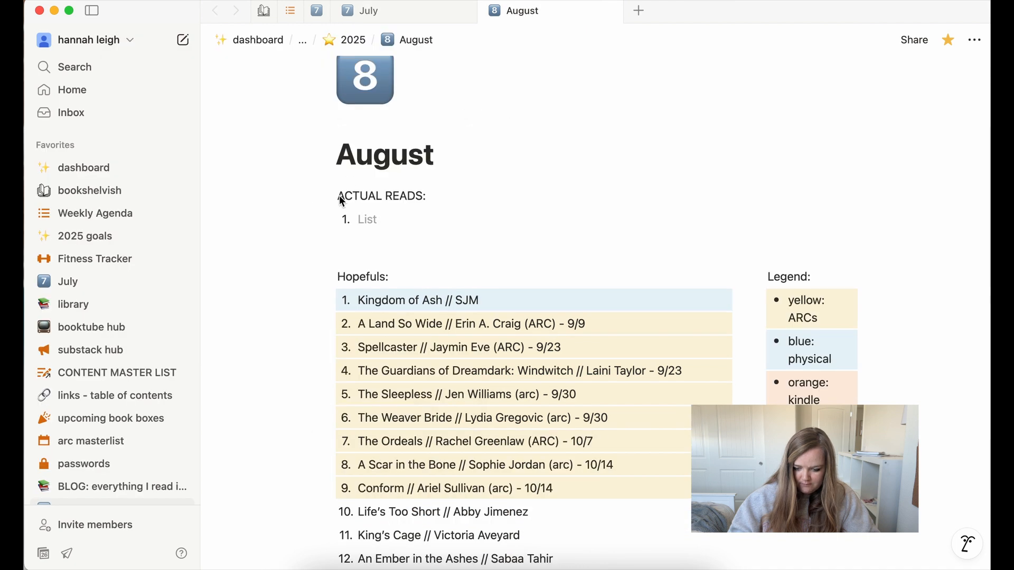
{"action": "left_click", "coordinate": [323, 197]}
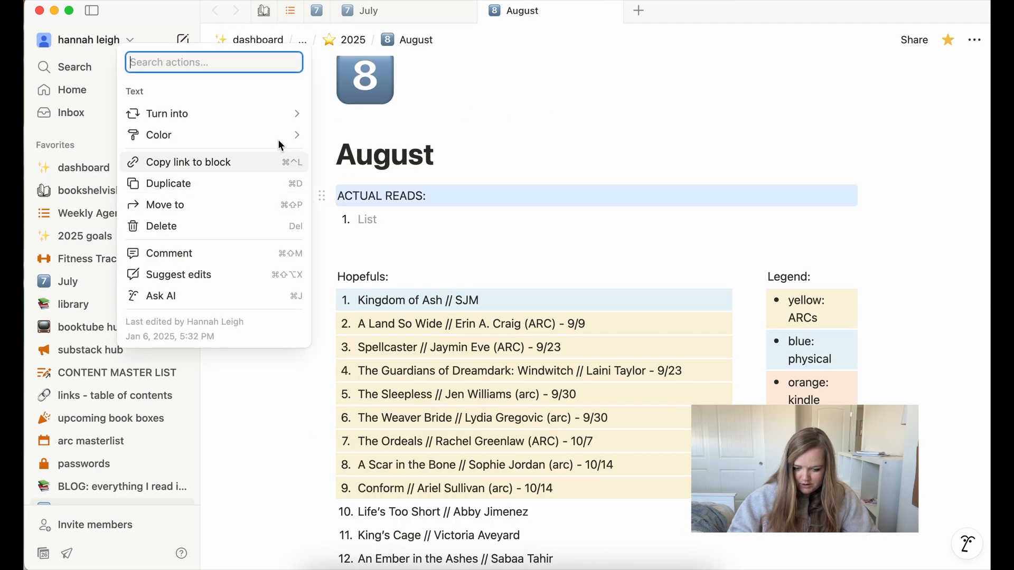
{"action": "mouse_move", "coordinate": [266, 119]}
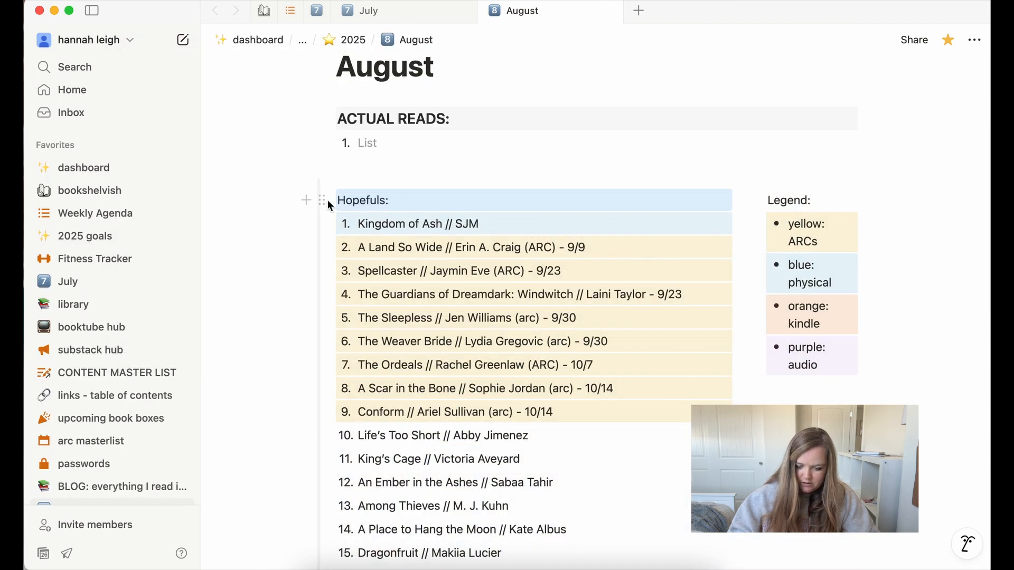
Turn August's Hopefuls line into a Heading 3 with a gray background.
{"action": "left_click", "coordinate": [325, 199]}
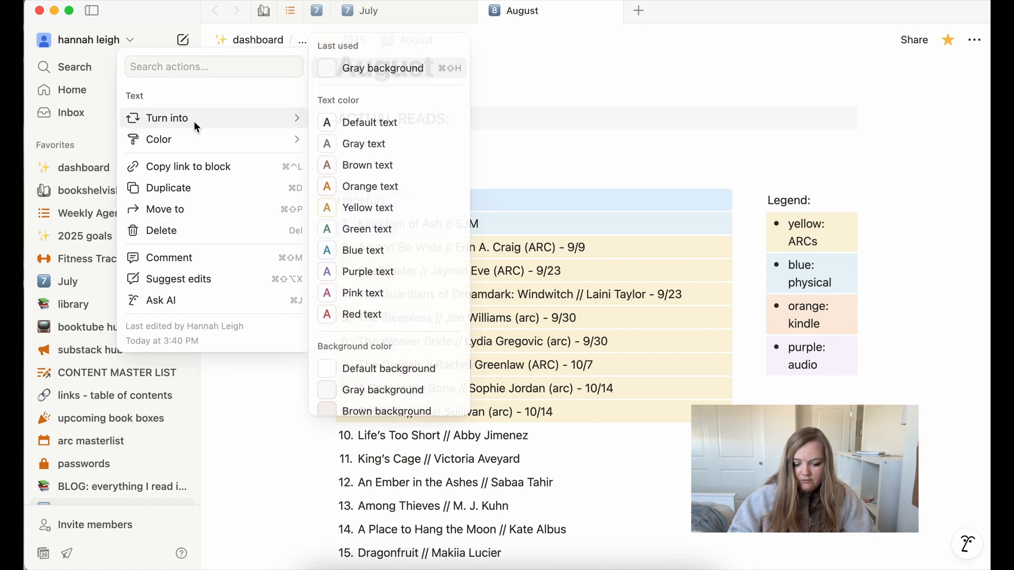
{"action": "mouse_move", "coordinate": [203, 121]}
{"action": "left_click", "coordinate": [362, 110]}
{"action": "mouse_move", "coordinate": [220, 153]}
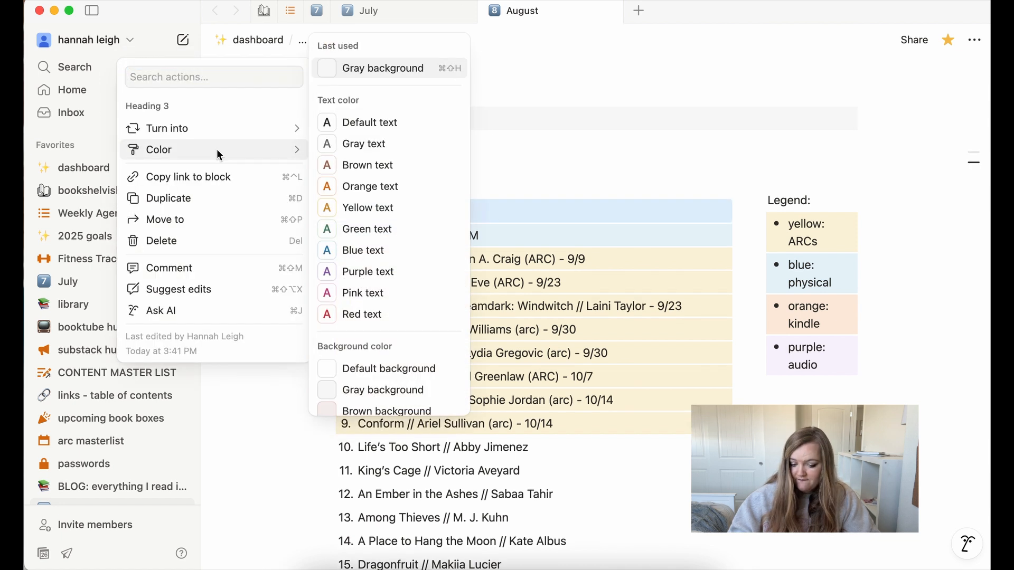
{"action": "left_click", "coordinate": [373, 67]}
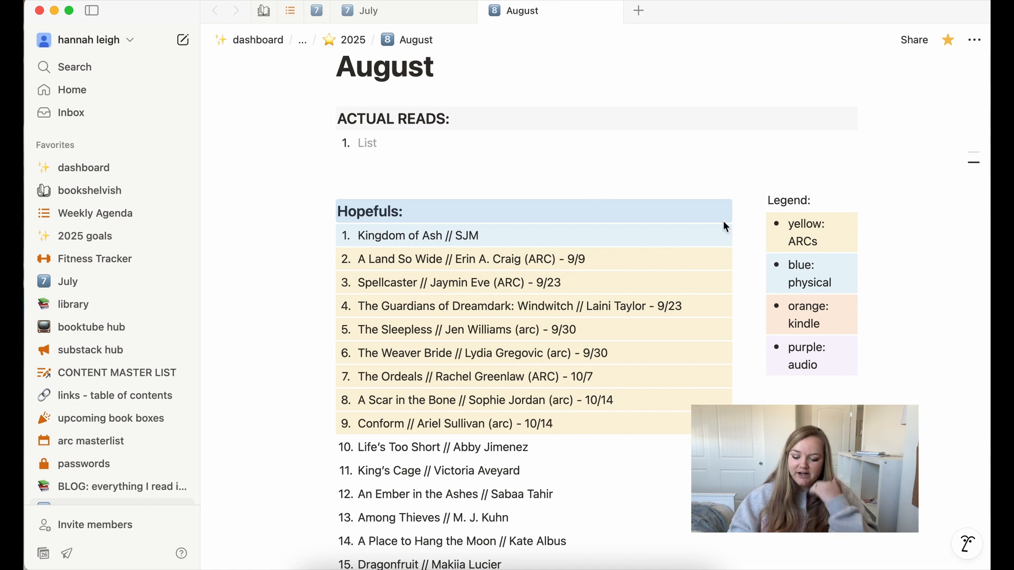
Turn the Legend title in August's side column into a Heading 3 with a gray background.
{"action": "left_click", "coordinate": [753, 197]}
{"action": "mouse_move", "coordinate": [653, 139]}
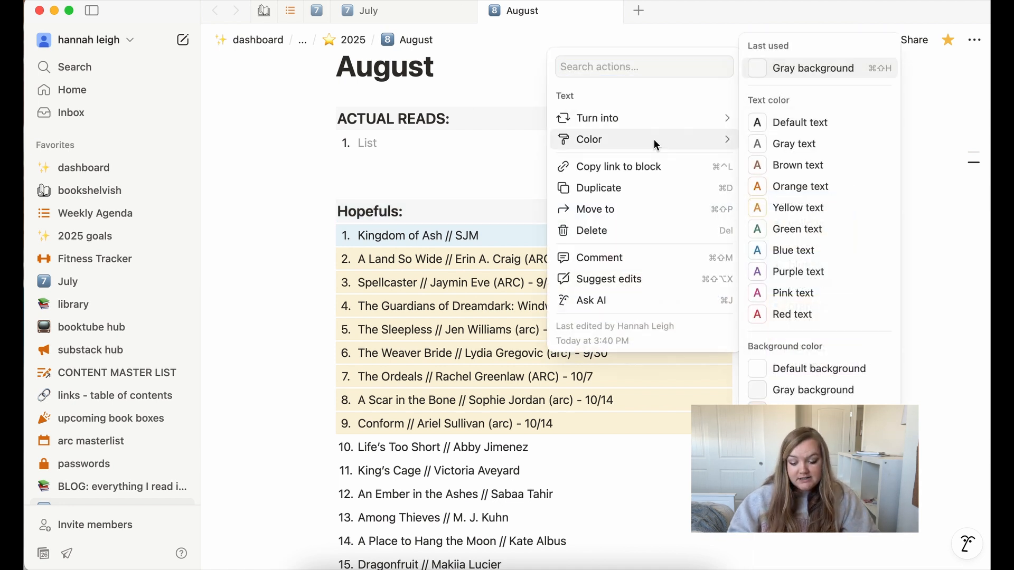
{"action": "left_click", "coordinate": [799, 67]}
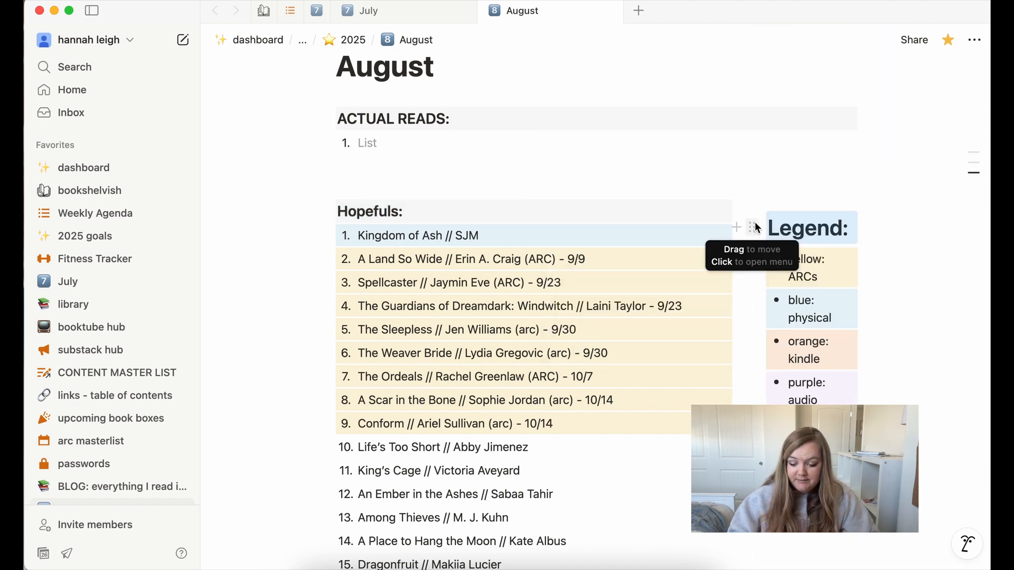
{"action": "left_click", "coordinate": [754, 227]}
{"action": "mouse_move", "coordinate": [708, 144]}
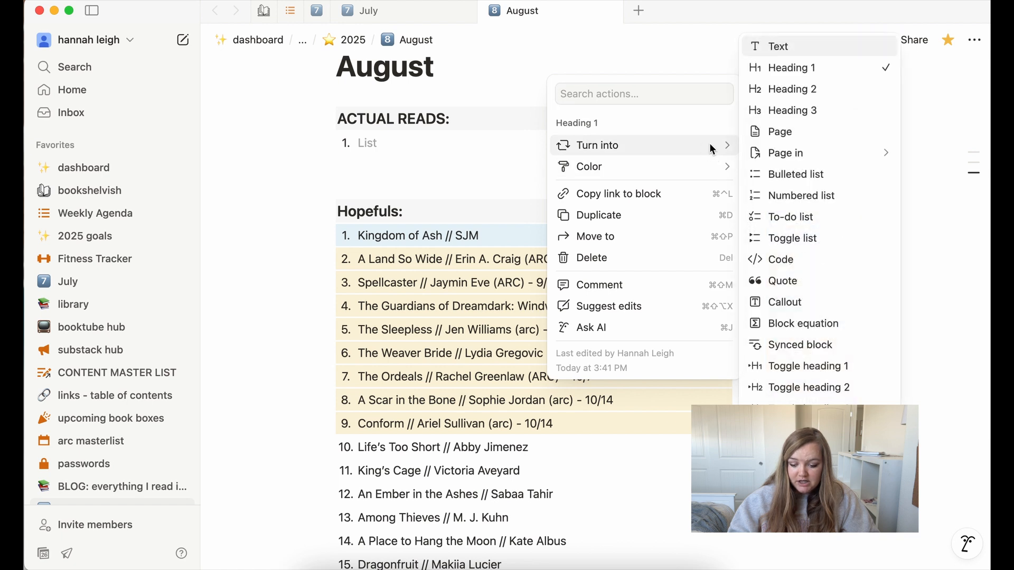
{"action": "left_click", "coordinate": [812, 115]}
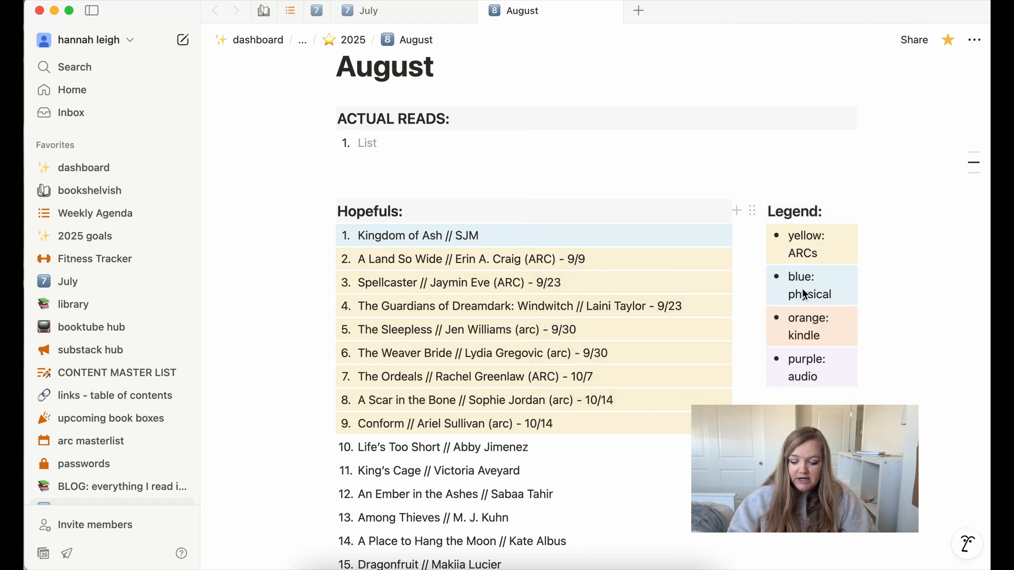
{"action": "left_click", "coordinate": [754, 212]}
{"action": "mouse_move", "coordinate": [677, 143]}
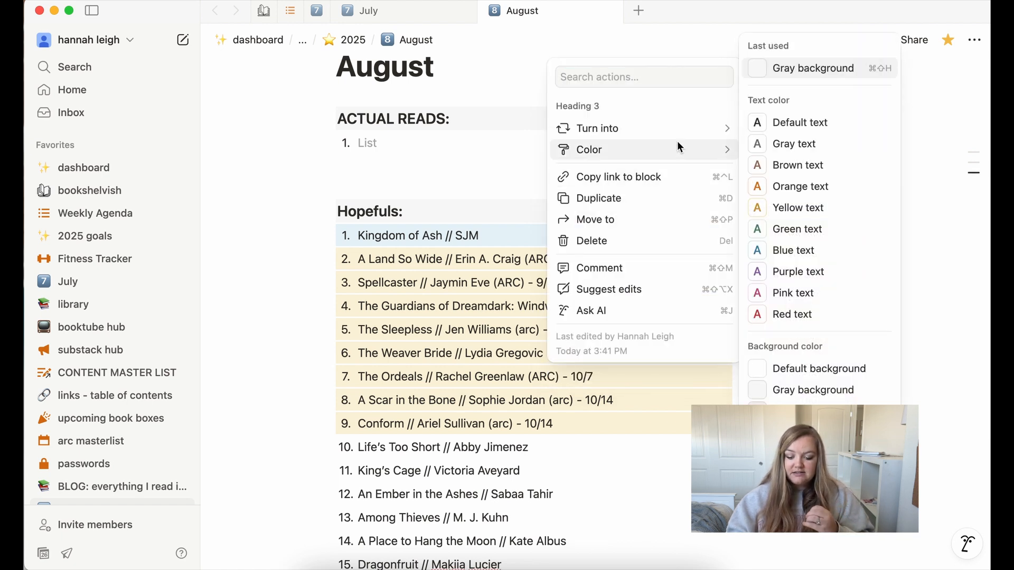
{"action": "left_click", "coordinate": [809, 69]}
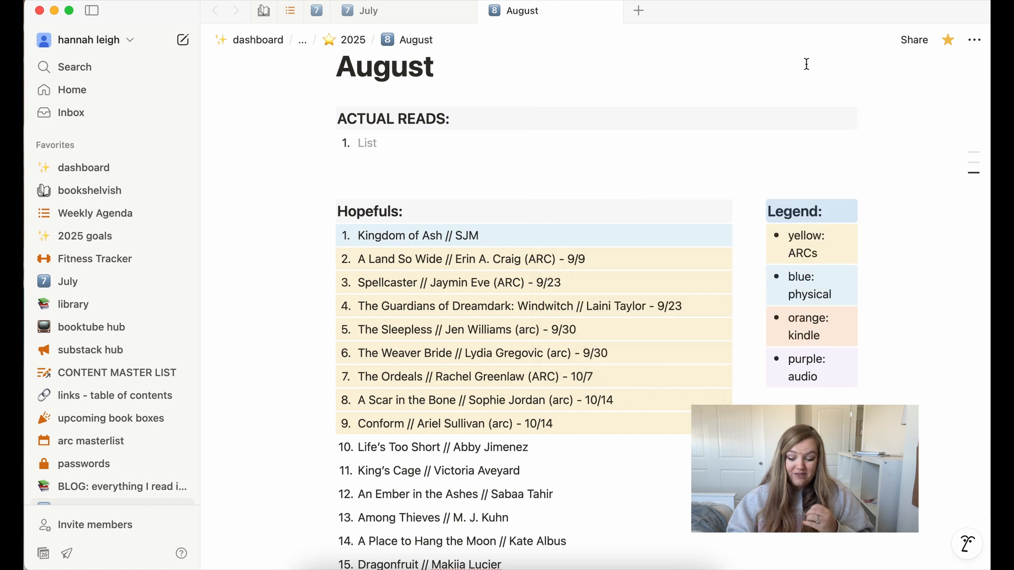
{"action": "left_click", "coordinate": [837, 204]}
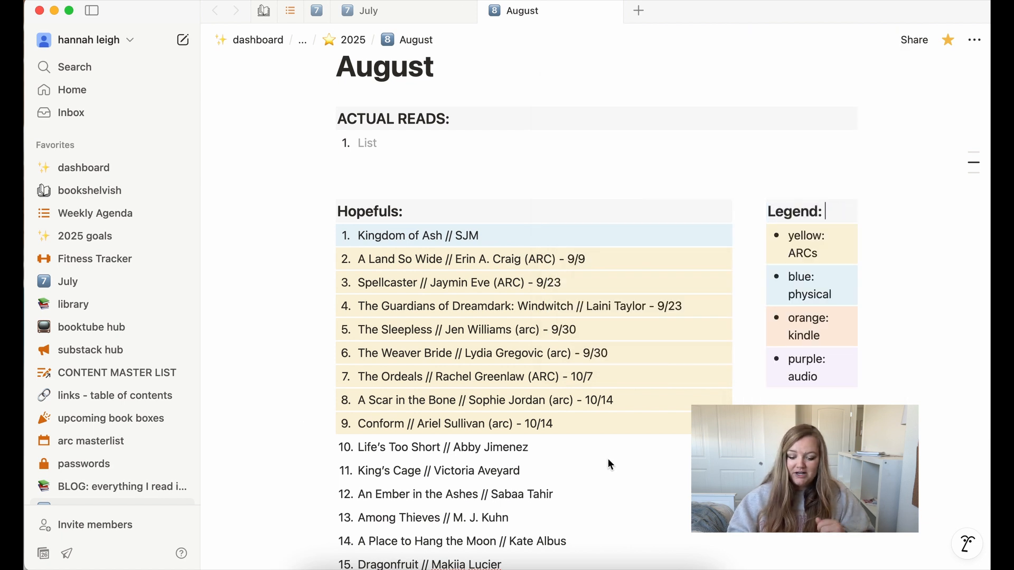
Delete the old plain legend between August's Hopefuls list and the Totals callout.
{"action": "scroll", "coordinate": [611, 465], "scroll_direction": "down", "scroll_amount": 6}
{"action": "left_click_drag", "start_coordinate": [432, 374], "coordinate": [335, 258]}
{"action": "key", "text": "BackSpace"}
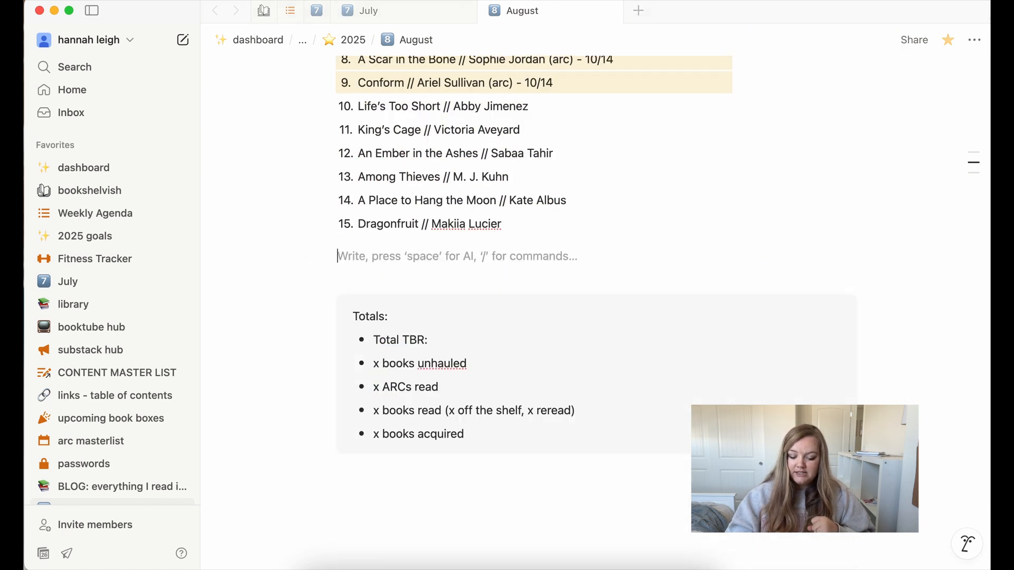
{"action": "key", "text": "BackSpace"}
Add an "Acquisitions" line with an empty numbered list below August's Hopefuls list, separated by a blank line.
{"action": "scroll", "coordinate": [335, 257], "scroll_direction": "up", "scroll_amount": 2}
{"action": "key", "text": "Return"}
{"action": "key", "text": "Return"}
{"action": "key", "text": "Return"}
{"action": "type", "text": "Ac"}
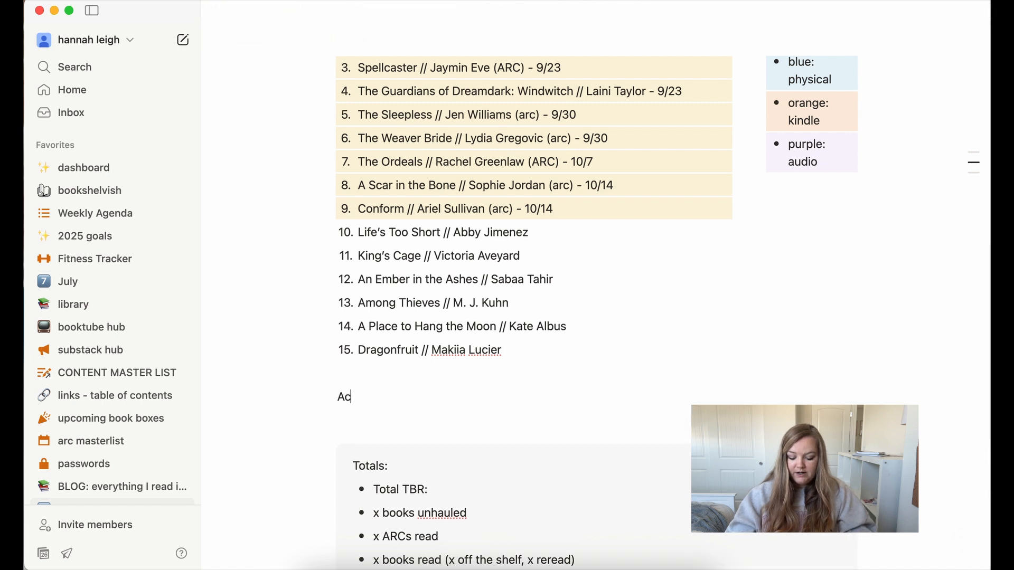
{"action": "type", "text": "quisi"}
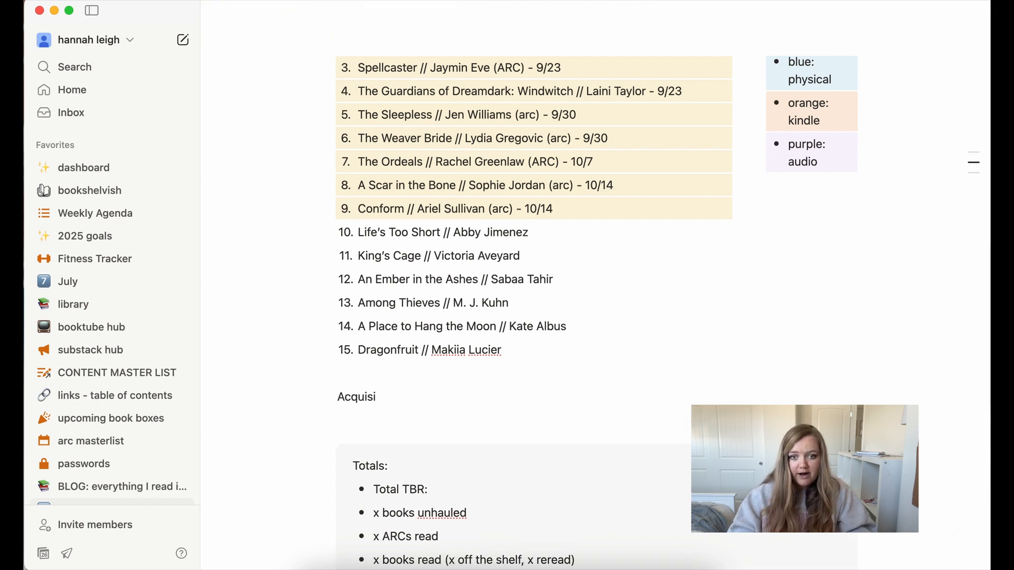
{"action": "type", "text": "tions"}
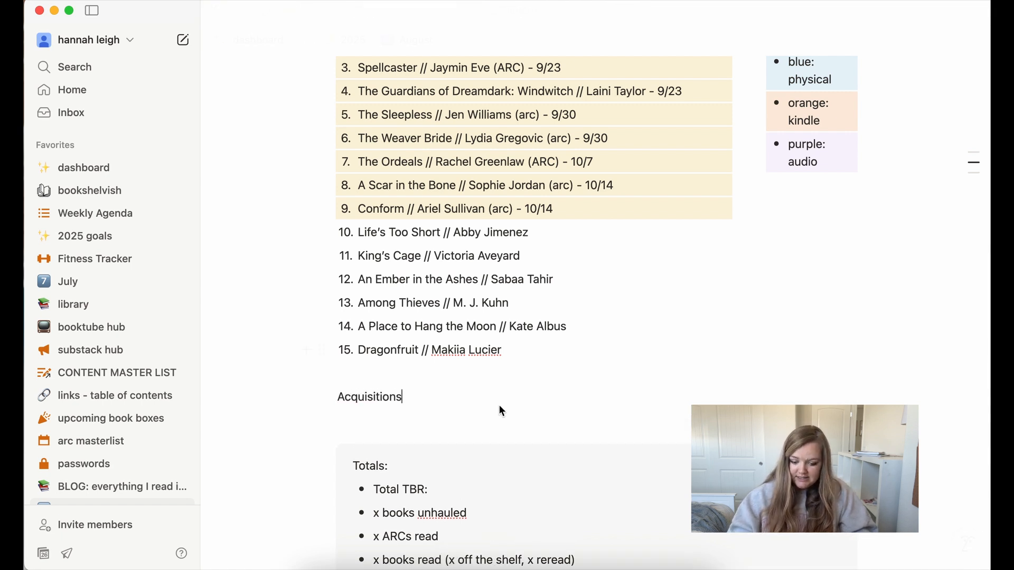
{"action": "key", "text": "Return"}
{"action": "type", "text": "1."}
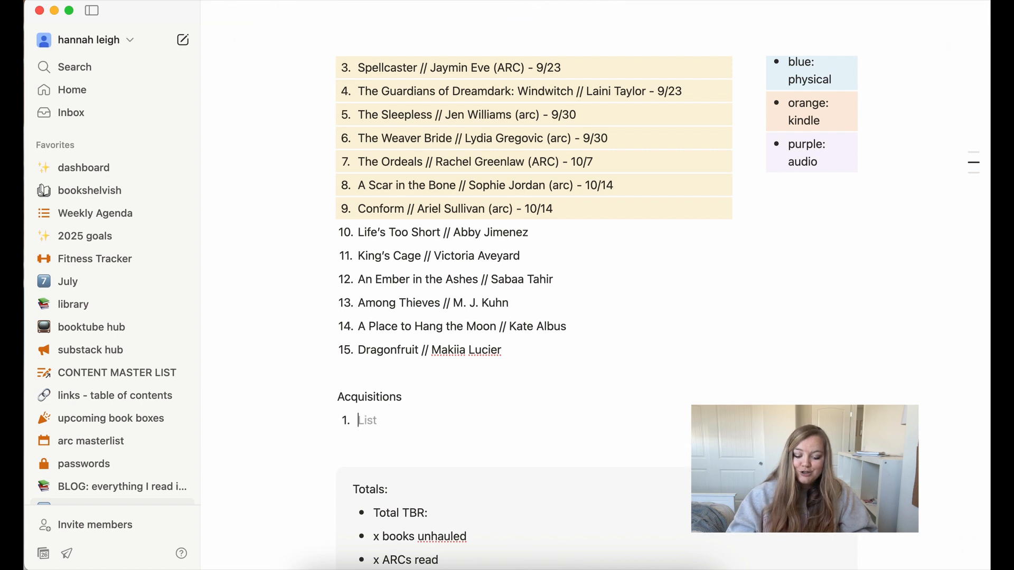
Format August's Acquisitions line as Heading 3 with a gray background.
{"action": "left_click", "coordinate": [321, 396]}
{"action": "mouse_move", "coordinate": [264, 336]}
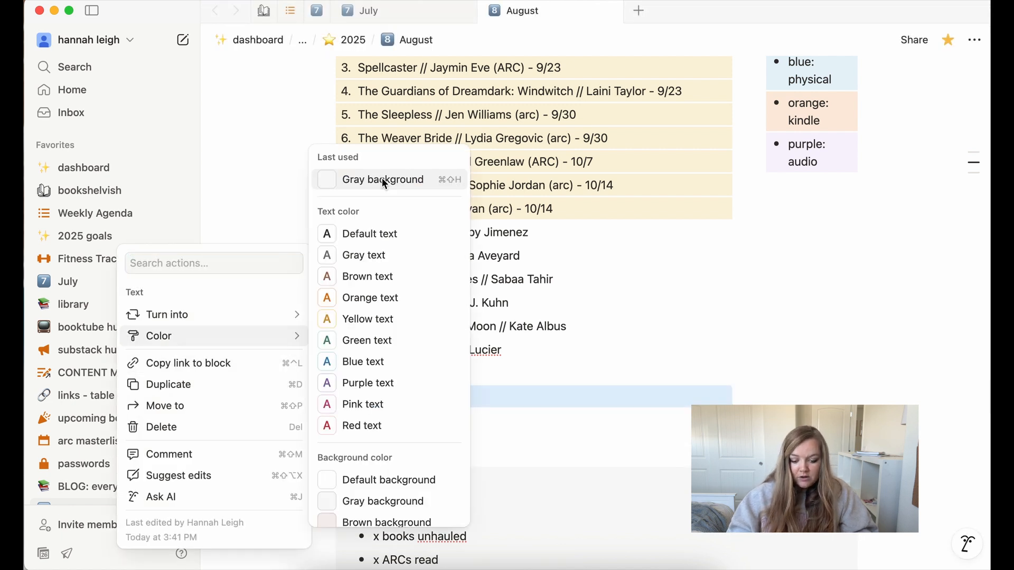
{"action": "left_click", "coordinate": [382, 178]}
{"action": "left_click", "coordinate": [322, 396]}
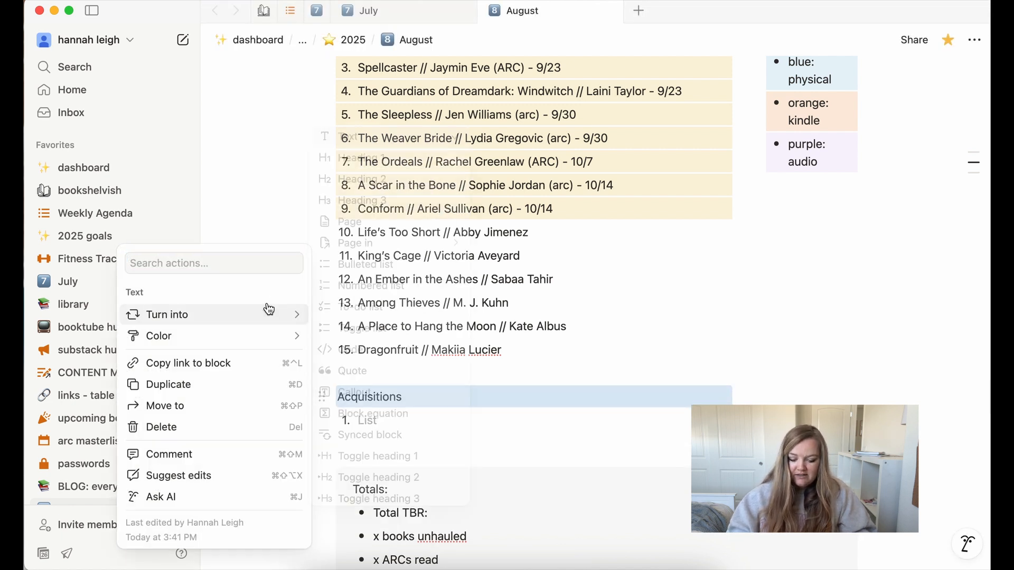
{"action": "mouse_move", "coordinate": [267, 314]}
{"action": "left_click", "coordinate": [374, 194]}
{"action": "left_click", "coordinate": [463, 391]}
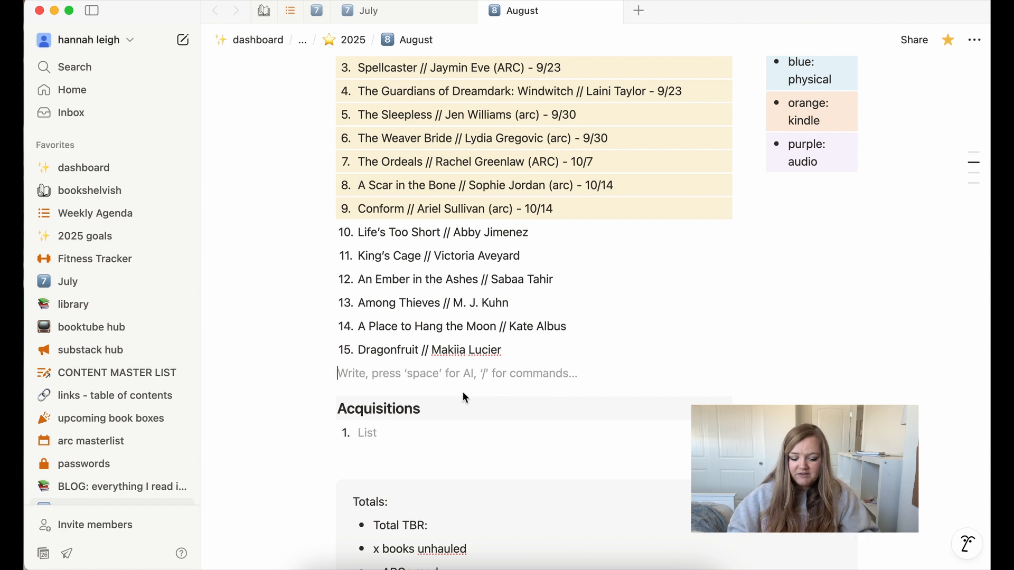
Look over the reworked August page and the July page, and close both of their separately opened tabs.
{"action": "left_click", "coordinate": [524, 349]}
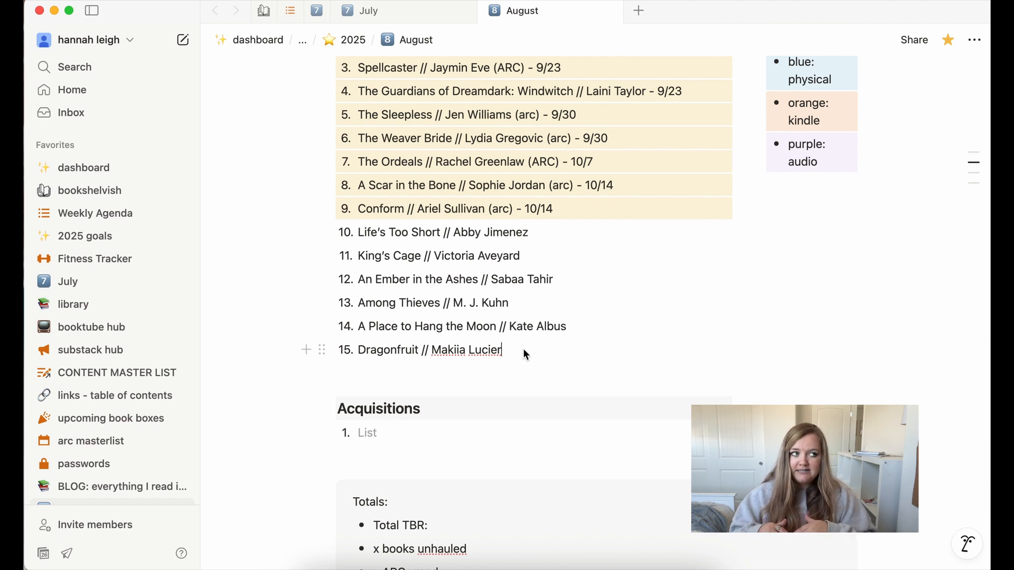
{"action": "scroll", "coordinate": [524, 352], "scroll_direction": "up", "scroll_amount": 3}
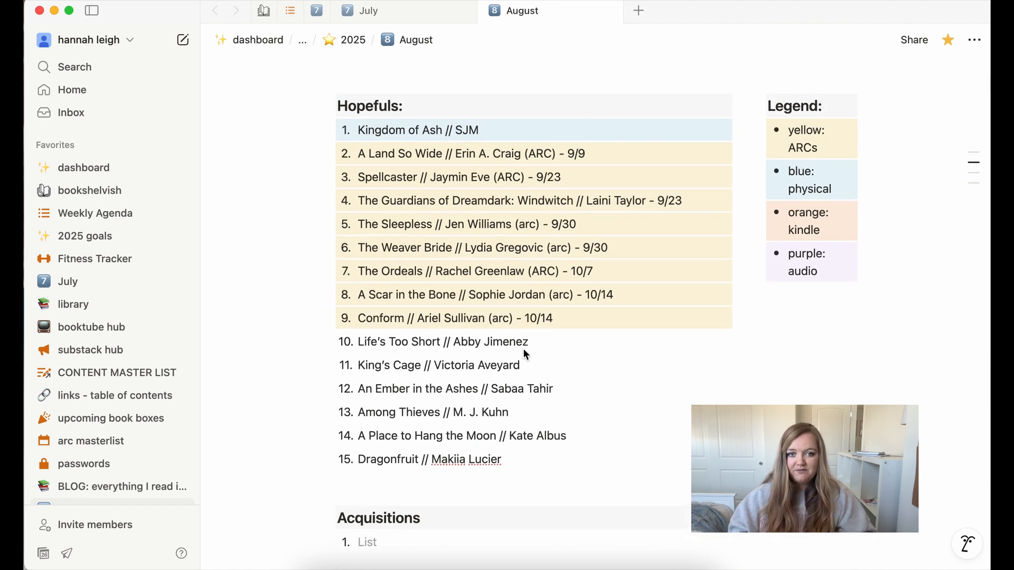
{"action": "scroll", "coordinate": [524, 348], "scroll_direction": "up", "scroll_amount": 3}
{"action": "scroll", "coordinate": [524, 349], "scroll_direction": "up", "scroll_amount": 5}
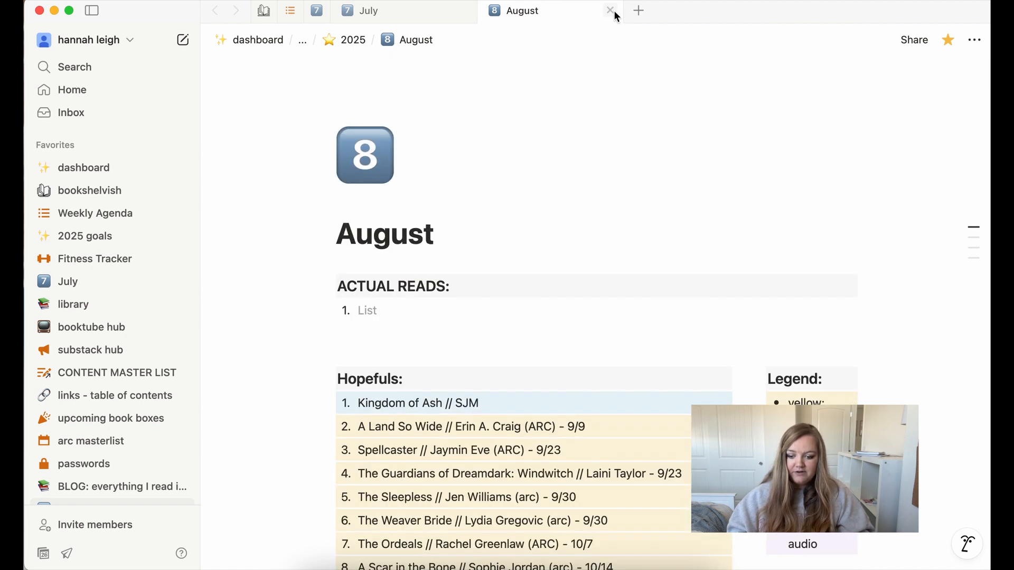
{"action": "left_click", "coordinate": [611, 11]}
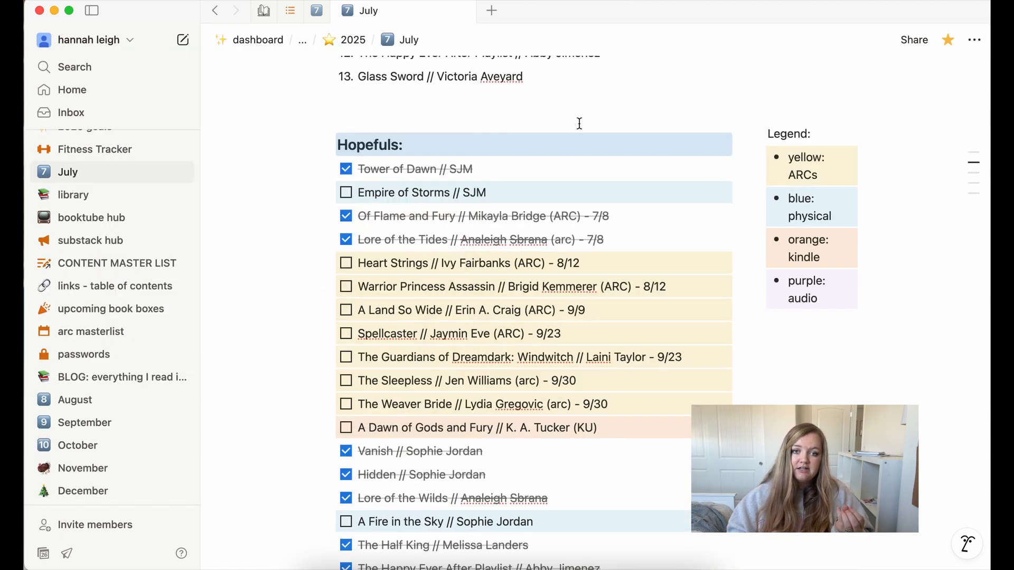
{"action": "scroll", "coordinate": [580, 123], "scroll_direction": "up", "scroll_amount": 7}
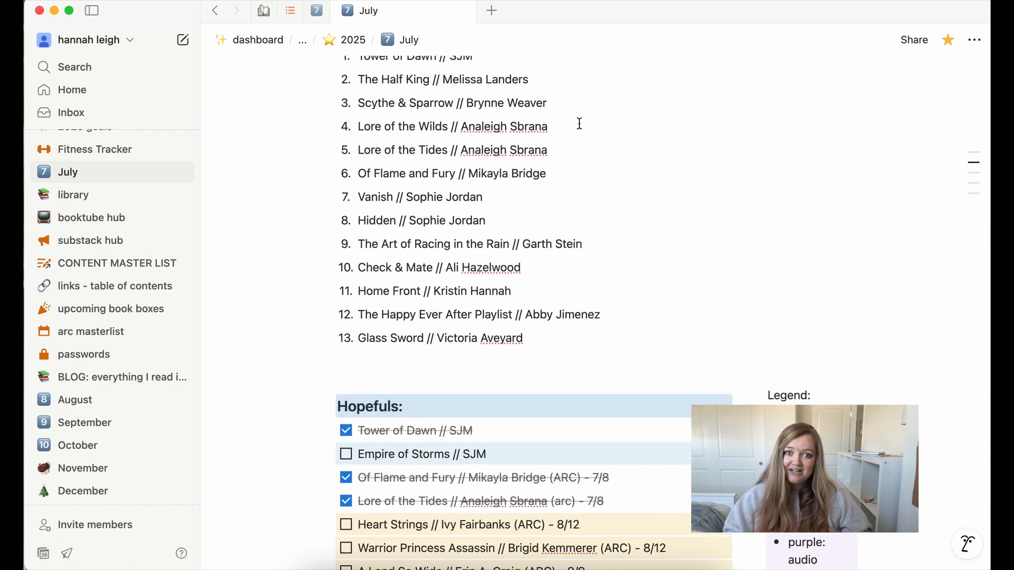
{"action": "scroll", "coordinate": [579, 123], "scroll_direction": "up", "scroll_amount": 7}
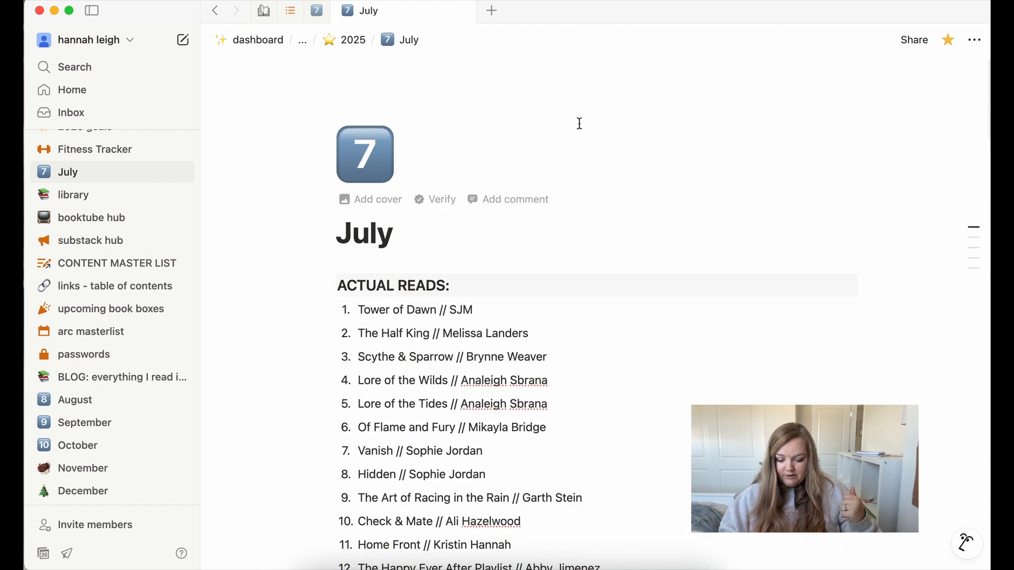
{"action": "left_click", "coordinate": [464, 11]}
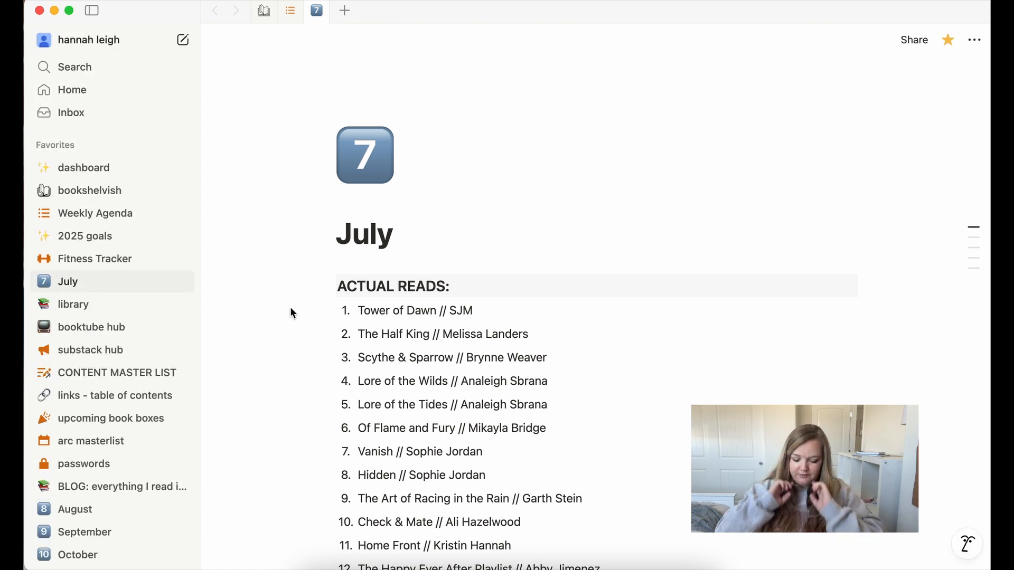
Open the upcoming book boxes page from the favorites in a new tab and switch to it.
{"action": "right_click", "coordinate": [118, 418]}
{"action": "left_click", "coordinate": [210, 327]}
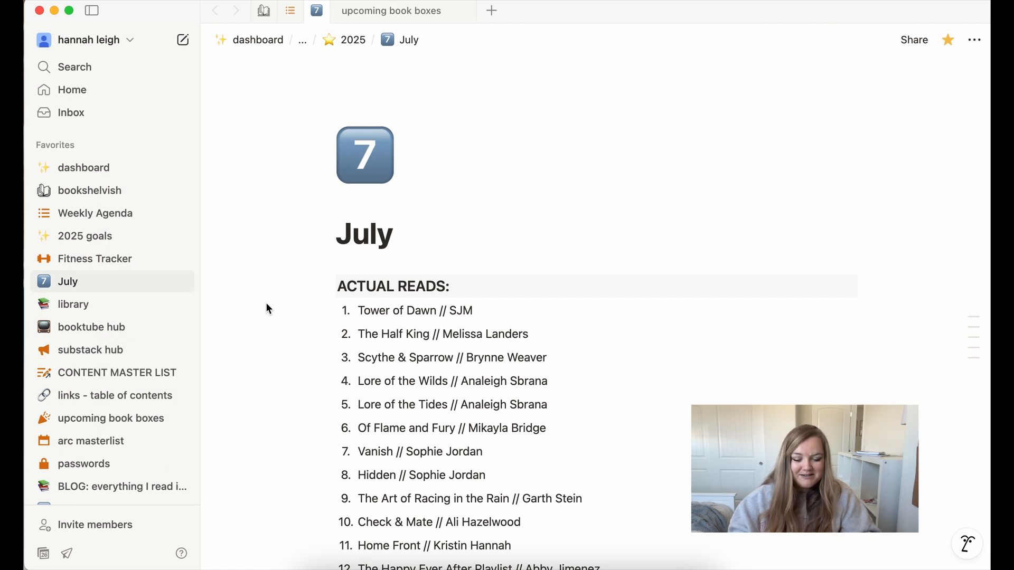
{"action": "left_click", "coordinate": [377, 19]}
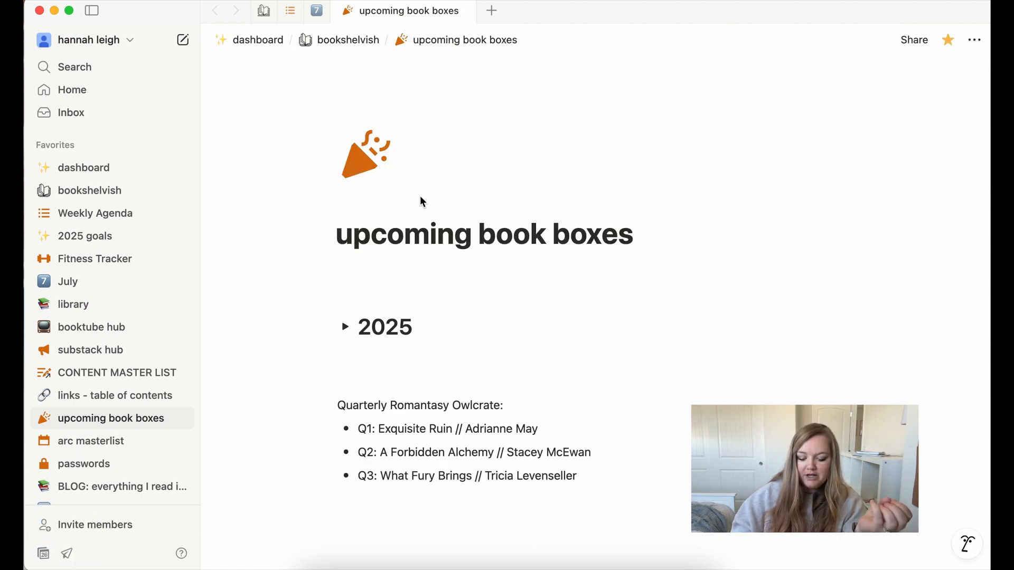
Add a "Q4:" bullet at the end of the Quarterly Romantasy Owlcrate list.
{"action": "scroll", "coordinate": [465, 372], "scroll_direction": "down", "scroll_amount": 3}
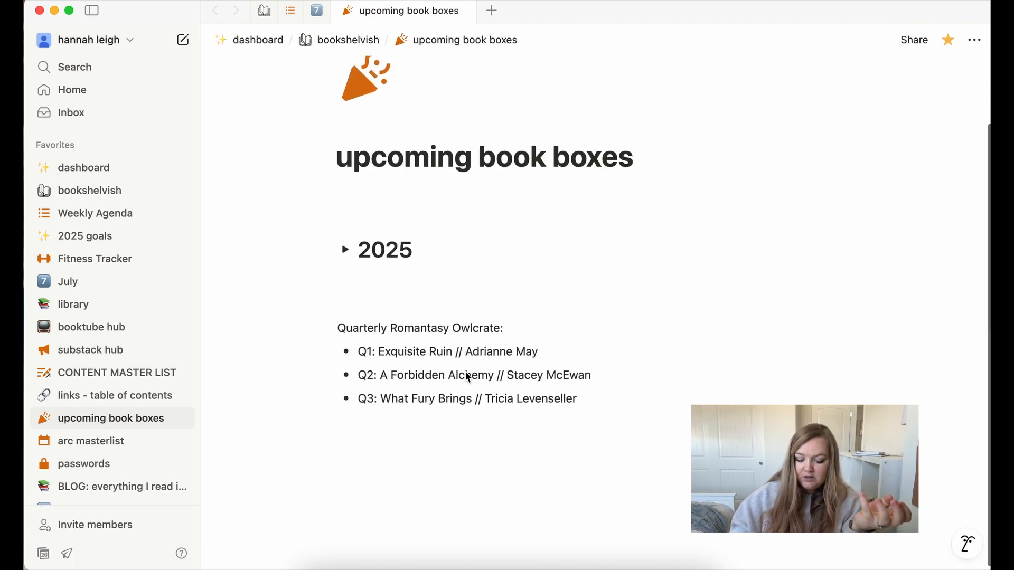
{"action": "left_click", "coordinate": [588, 396]}
{"action": "key", "text": "Return"}
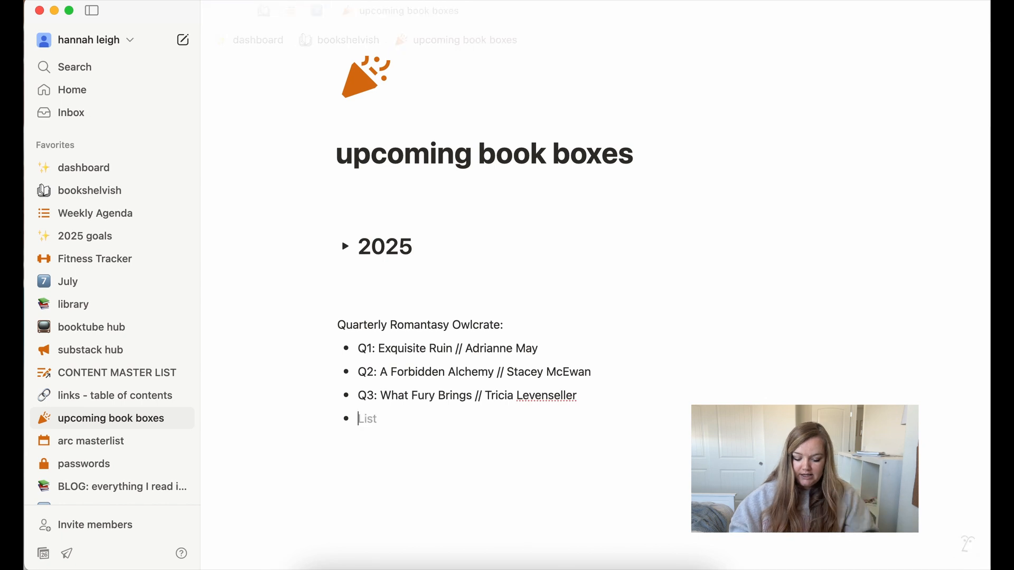
{"action": "type", "text": "Q4:"}
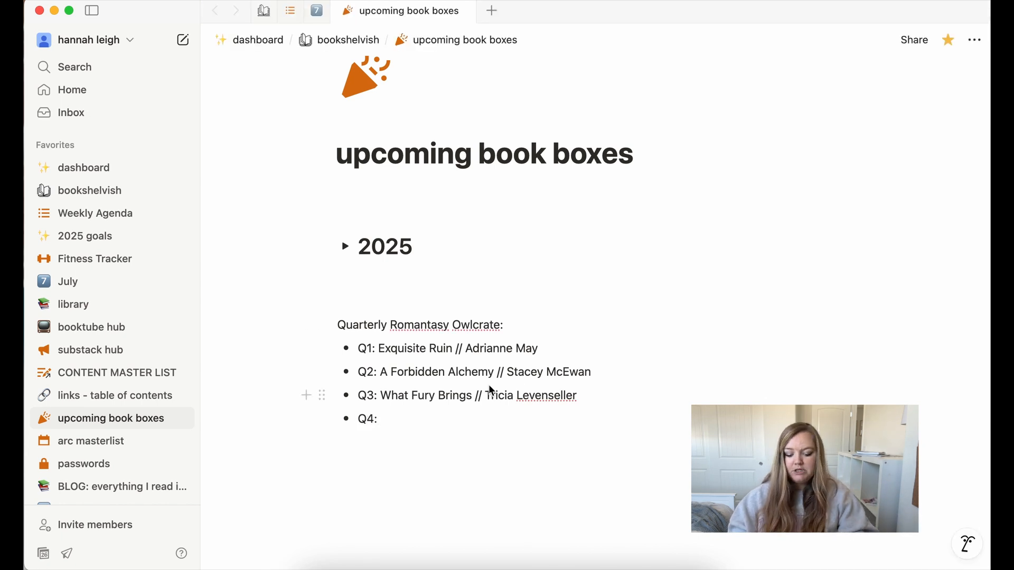
Check the Q1 to Q3 titles in the Quarterly Romantasy Owlcrate list, then expand 2025 and its July section to view the boxes.
{"action": "left_click_drag", "start_coordinate": [600, 372], "coordinate": [359, 347]}
{"action": "left_click", "coordinate": [591, 395]}
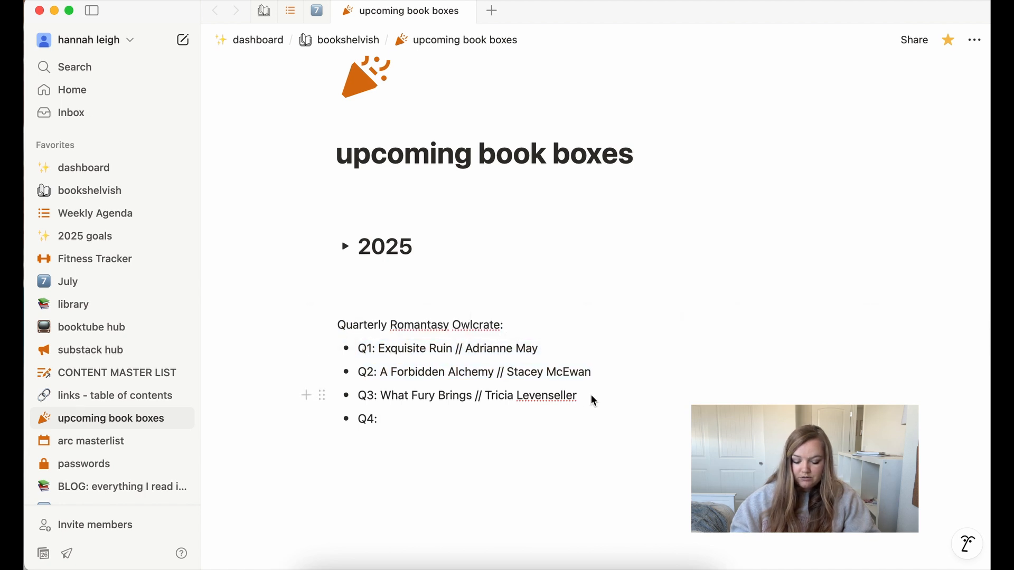
{"action": "left_click", "coordinate": [346, 249]}
{"action": "scroll", "coordinate": [522, 251], "scroll_direction": "down", "scroll_amount": 5}
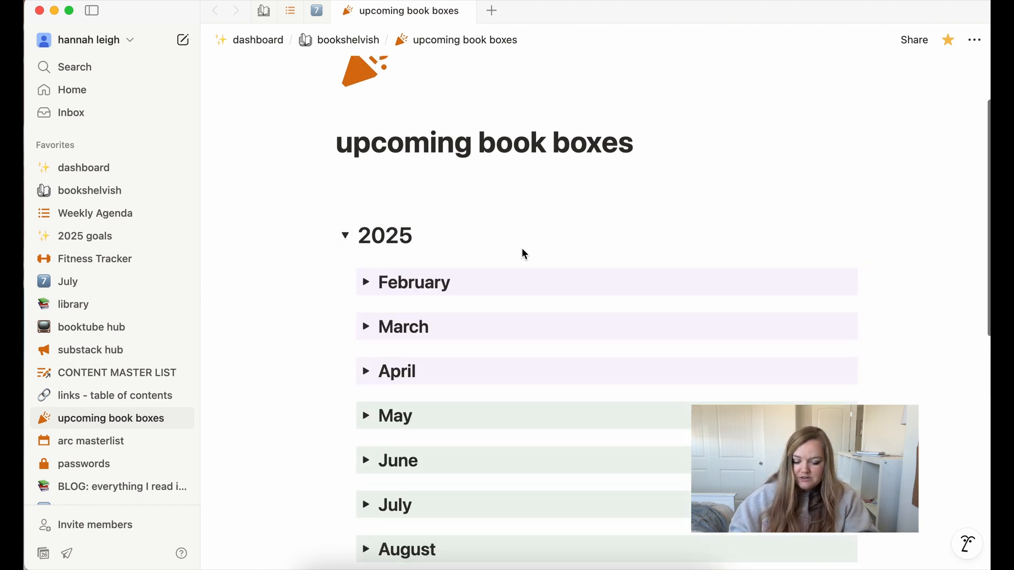
{"action": "left_click", "coordinate": [366, 352]}
{"action": "scroll", "coordinate": [638, 285], "scroll_direction": "down", "scroll_amount": 4}
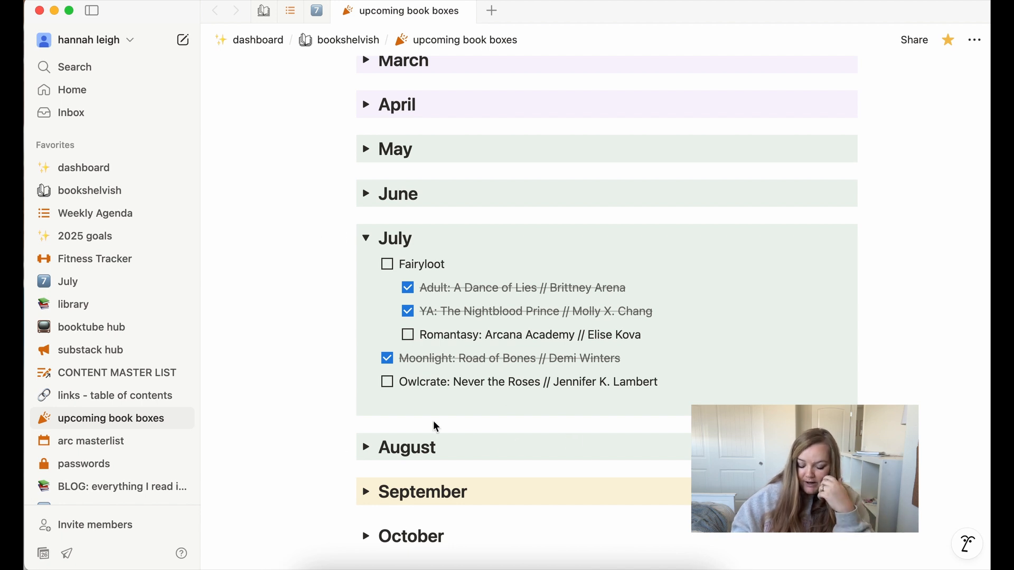
Expand the August section and look over its Fairyloot, Moonlight and Owlcrate boxes and the months below.
{"action": "scroll", "coordinate": [435, 426], "scroll_direction": "down", "scroll_amount": 4}
{"action": "left_click", "coordinate": [365, 335]}
{"action": "scroll", "coordinate": [475, 370], "scroll_direction": "down", "scroll_amount": 2}
{"action": "scroll", "coordinate": [488, 375], "scroll_direction": "down", "scroll_amount": 1}
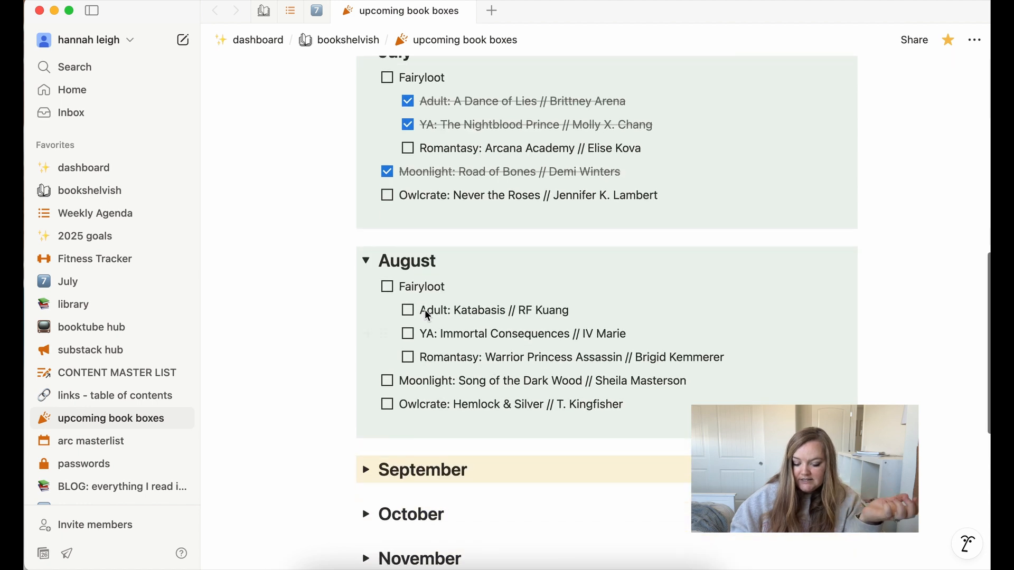
{"action": "scroll", "coordinate": [502, 389], "scroll_direction": "down", "scroll_amount": 3}
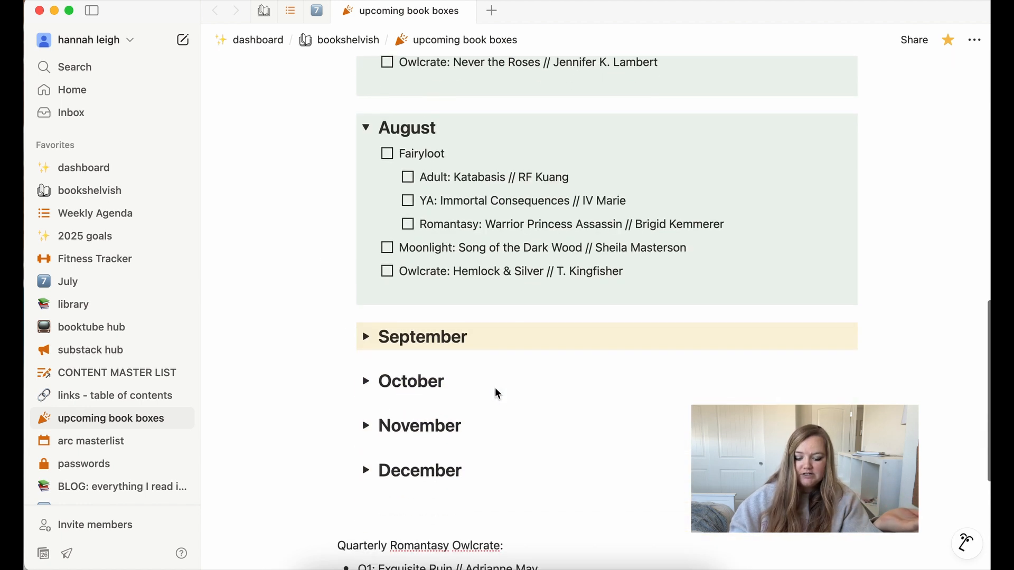
Expand the June section, give it a purple background and collapse it again.
{"action": "scroll", "coordinate": [472, 210], "scroll_direction": "up", "scroll_amount": 6}
{"action": "left_click", "coordinate": [365, 112]}
{"action": "left_click", "coordinate": [366, 113]}
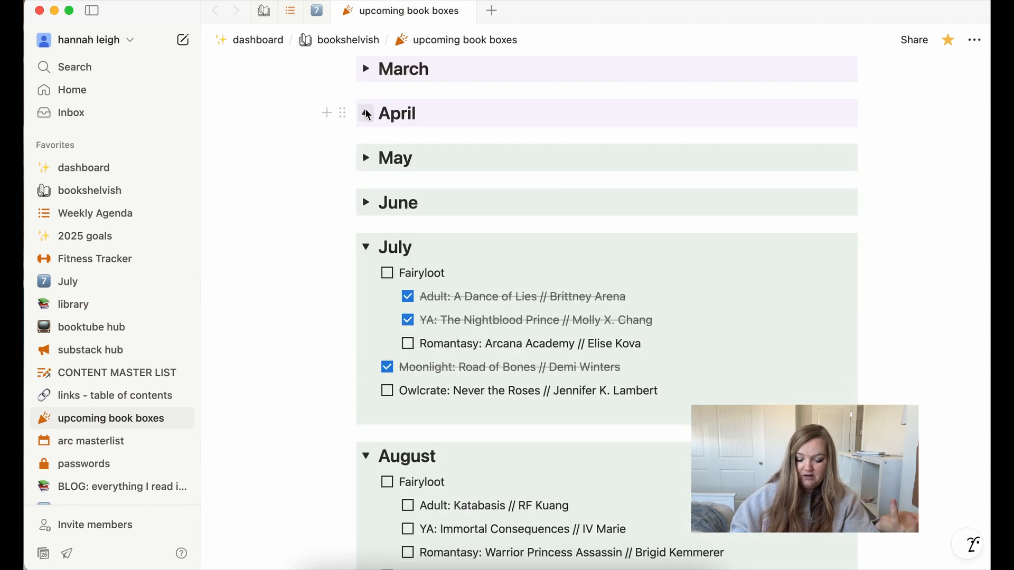
{"action": "left_click", "coordinate": [365, 202]}
{"action": "left_click", "coordinate": [346, 203]}
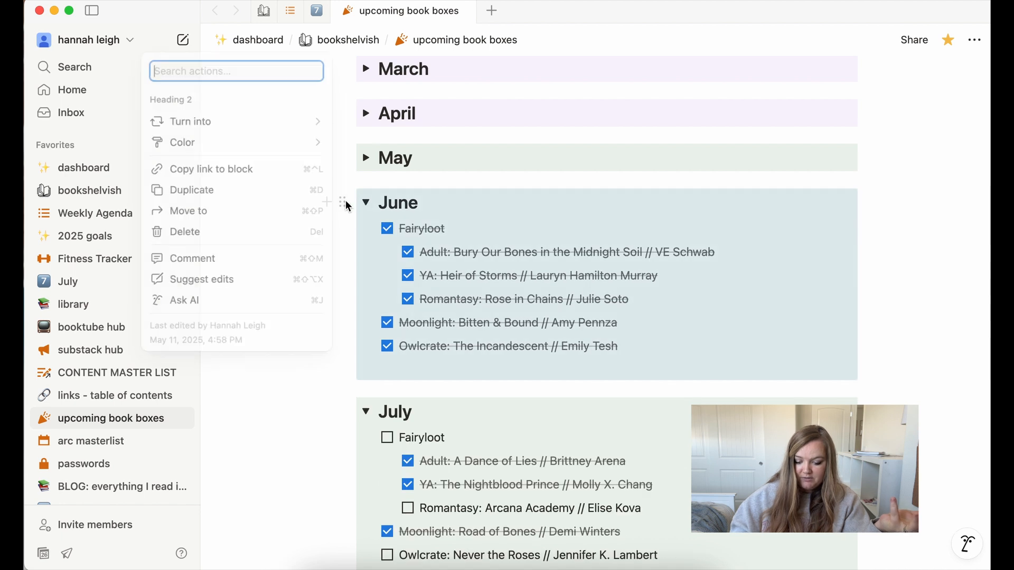
{"action": "mouse_move", "coordinate": [242, 141]}
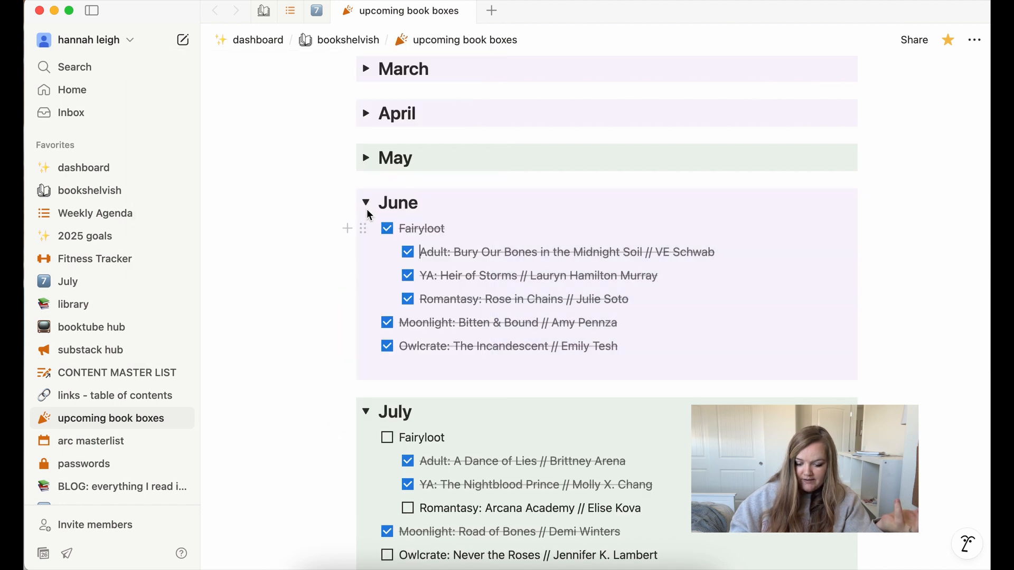
{"action": "left_click", "coordinate": [365, 202]}
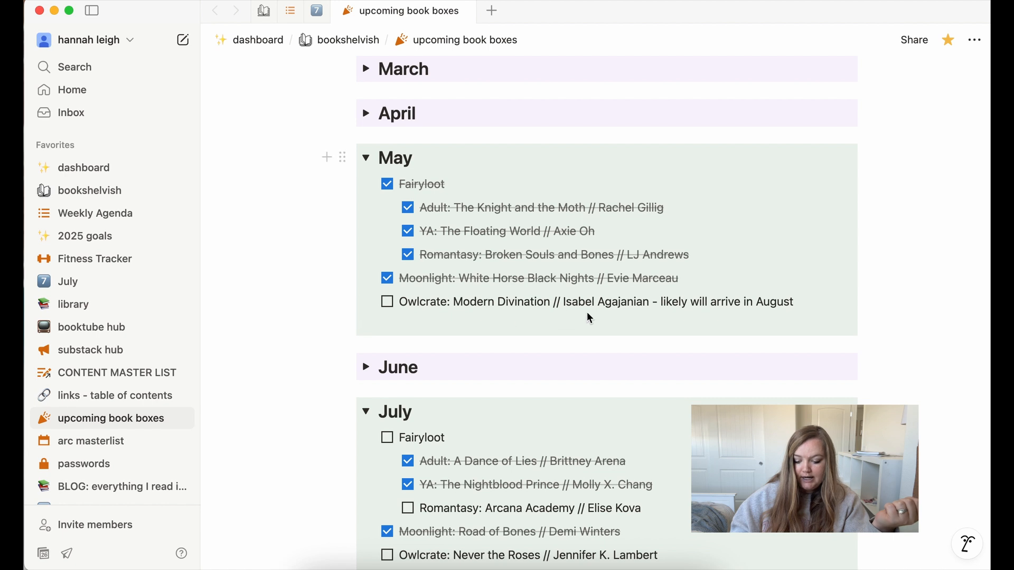
Check the Owlcrate arrival note in May, collapse May, and expand the September section to view its boxes.
{"action": "left_click_drag", "start_coordinate": [795, 305], "coordinate": [664, 315]}
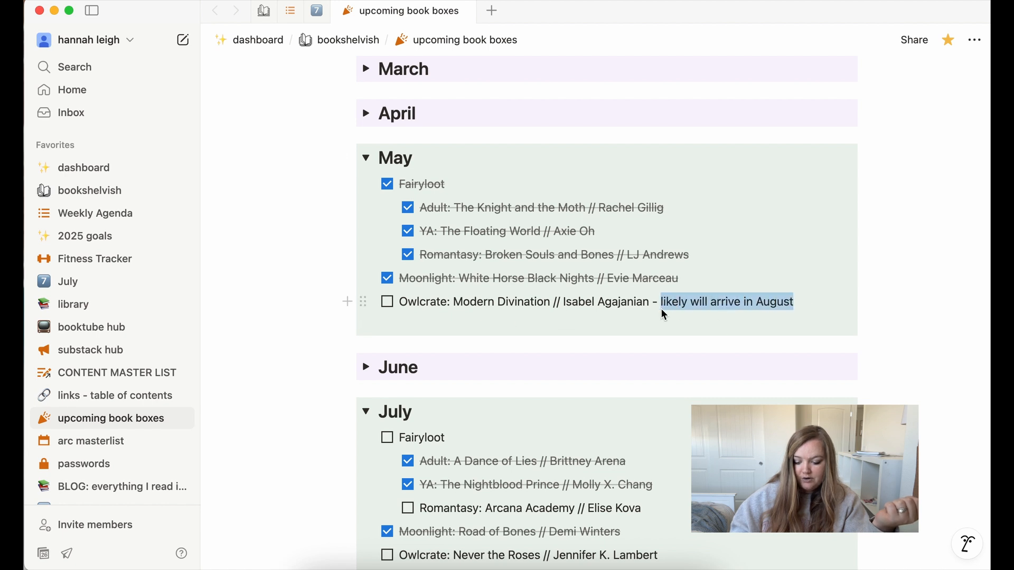
{"action": "left_click", "coordinate": [365, 157]}
{"action": "scroll", "coordinate": [446, 322], "scroll_direction": "down", "scroll_amount": 5}
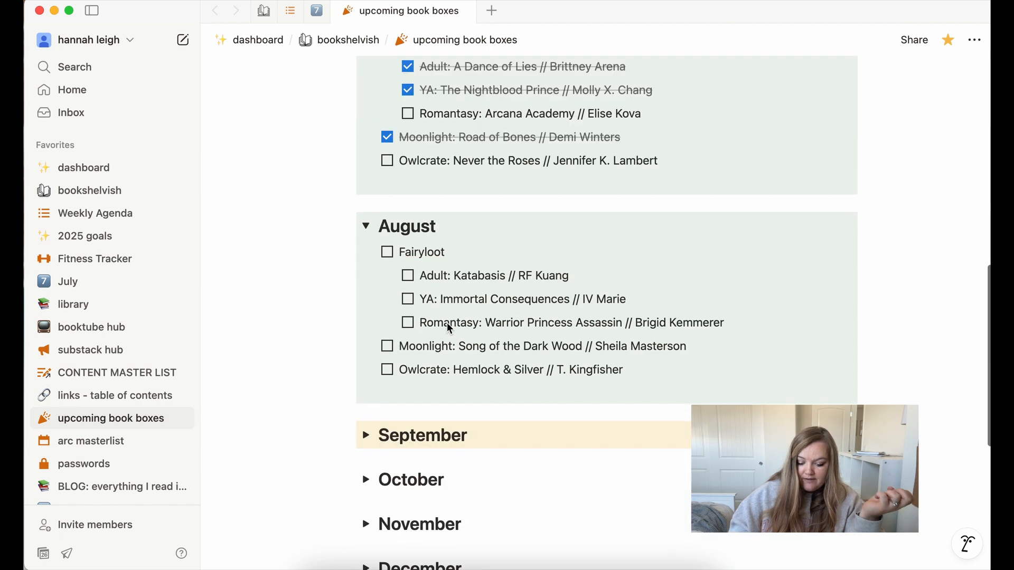
{"action": "left_click", "coordinate": [370, 436]}
{"action": "scroll", "coordinate": [371, 436], "scroll_direction": "down", "scroll_amount": 4}
{"action": "left_click", "coordinate": [468, 410]}
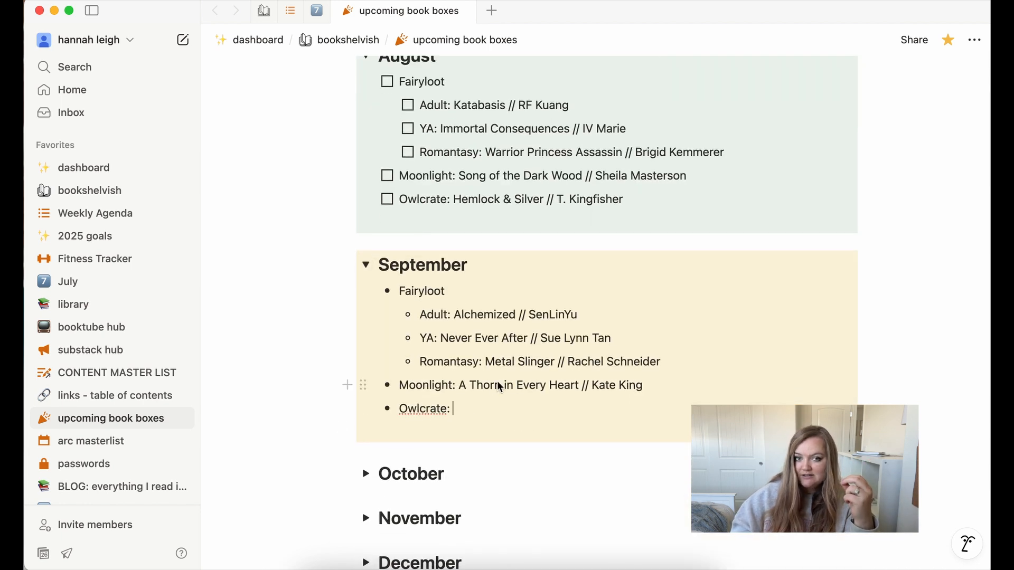
Expand the October section and give it a yellow background.
{"action": "scroll", "coordinate": [488, 399], "scroll_direction": "down", "scroll_amount": 3}
{"action": "left_click", "coordinate": [364, 386]}
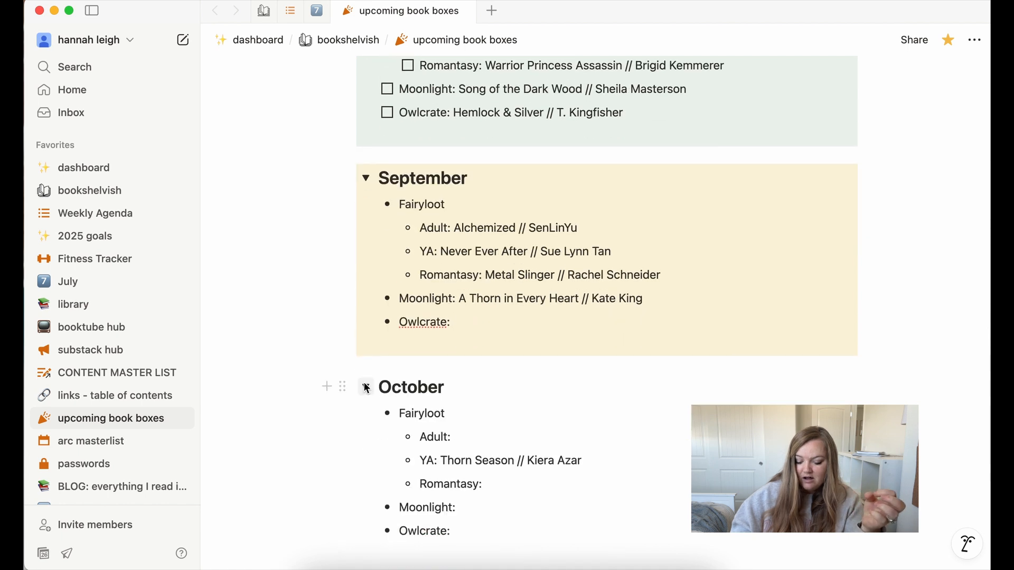
{"action": "scroll", "coordinate": [364, 383], "scroll_direction": "down", "scroll_amount": 2}
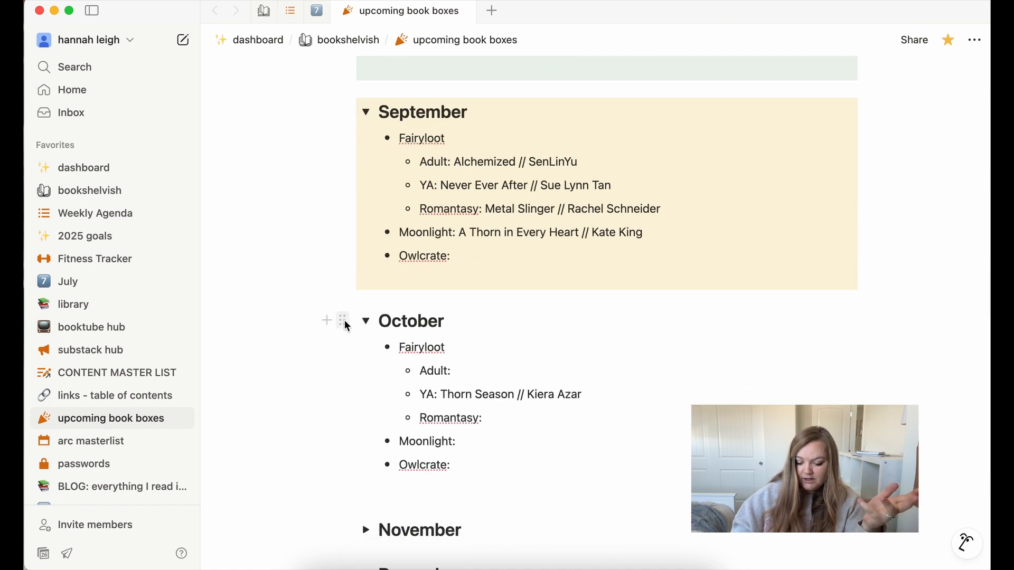
{"action": "left_click", "coordinate": [338, 325]}
{"action": "mouse_move", "coordinate": [234, 261]}
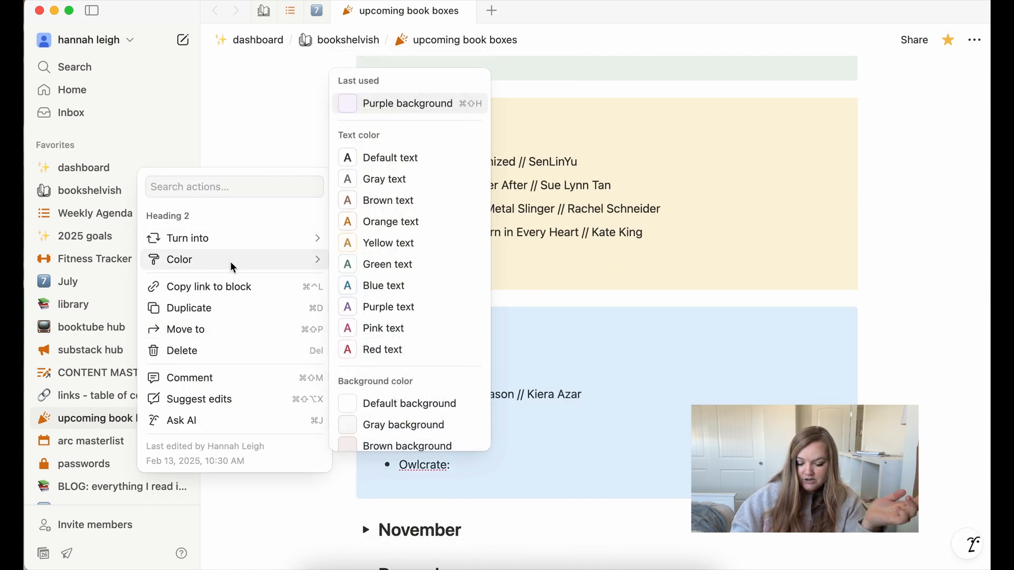
{"action": "scroll", "coordinate": [419, 340], "scroll_direction": "down", "scroll_amount": 3}
{"action": "left_click", "coordinate": [408, 334]}
{"action": "left_click", "coordinate": [477, 413]}
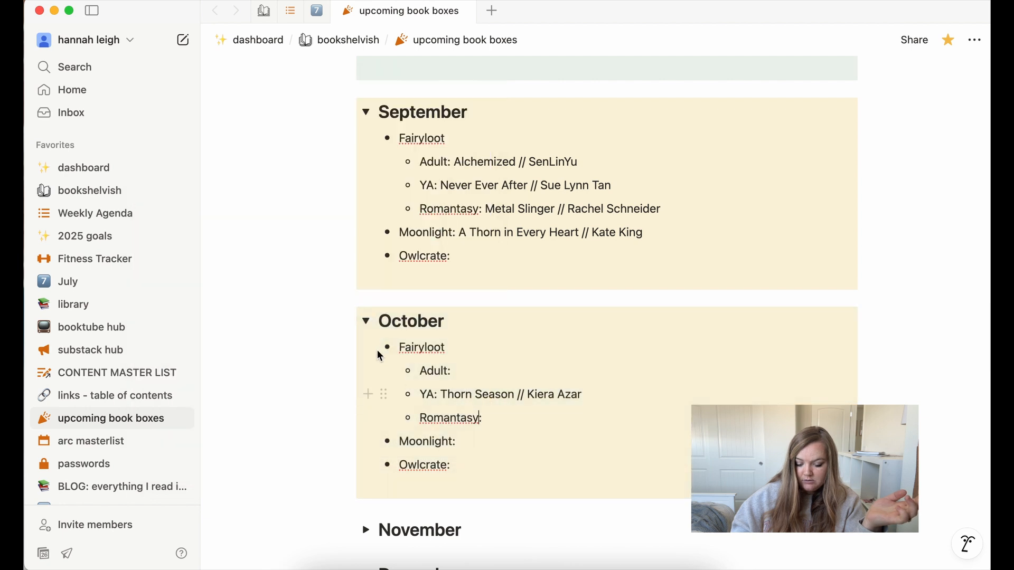
Look over the color-coded month sections across the 2025 list and return to the start of the page.
{"action": "scroll", "coordinate": [367, 322], "scroll_direction": "up", "scroll_amount": 5}
{"action": "scroll", "coordinate": [368, 322], "scroll_direction": "up", "scroll_amount": 6}
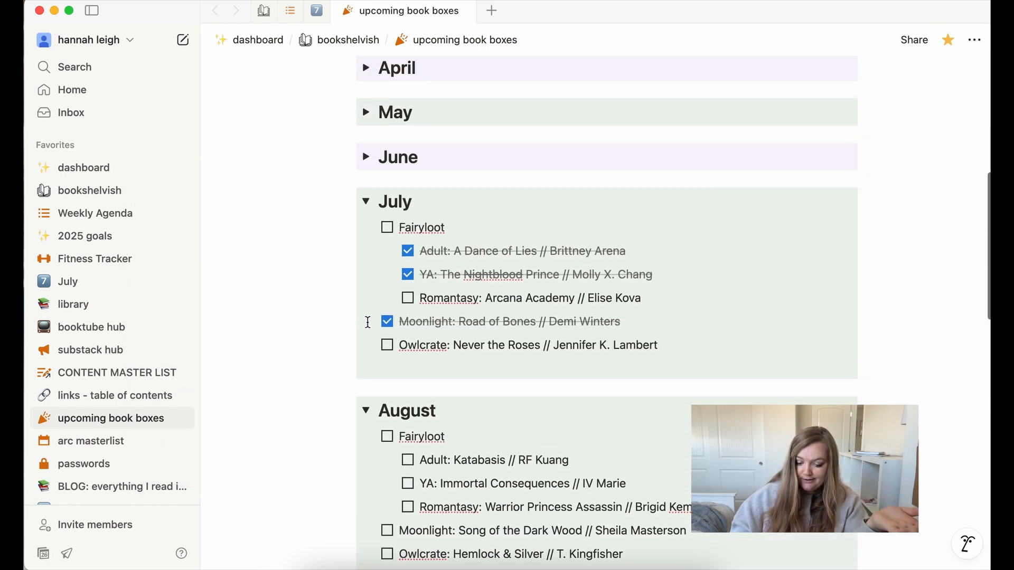
{"action": "scroll", "coordinate": [368, 322], "scroll_direction": "down", "scroll_amount": 10}
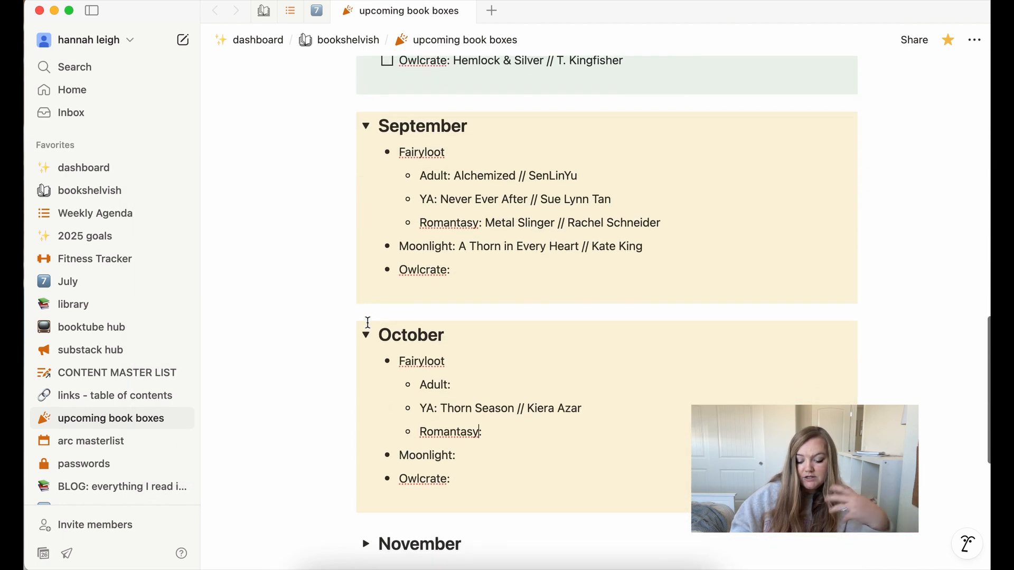
{"action": "scroll", "coordinate": [368, 323], "scroll_direction": "down", "scroll_amount": 4}
{"action": "scroll", "coordinate": [368, 322], "scroll_direction": "up", "scroll_amount": 5}
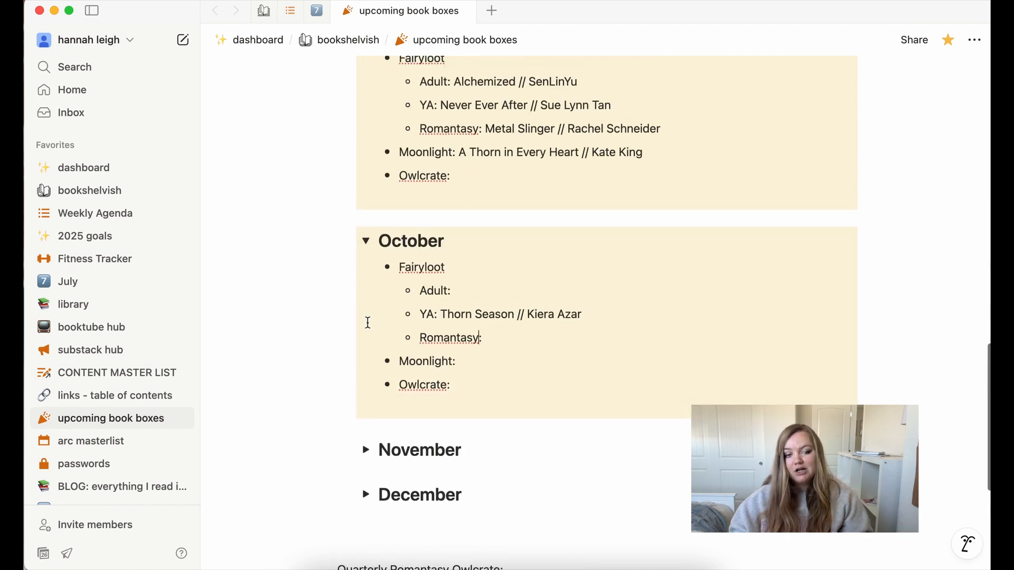
{"action": "scroll", "coordinate": [368, 322], "scroll_direction": "up", "scroll_amount": 15}
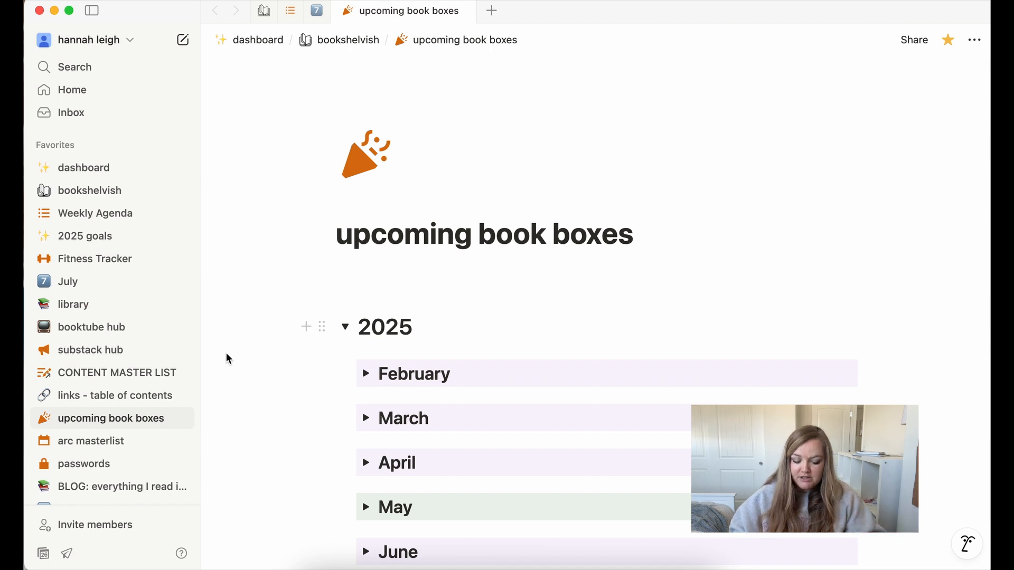
Open the arc masterlist page from the favorites and bring its unread table into view.
{"action": "left_click", "coordinate": [94, 441]}
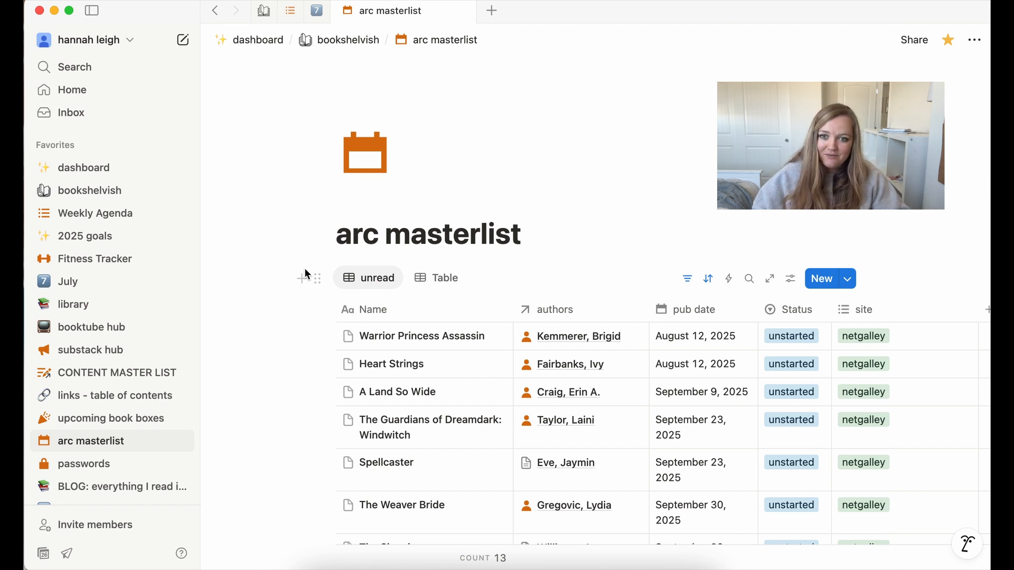
{"action": "scroll", "coordinate": [305, 270], "scroll_direction": "down", "scroll_amount": 3}
{"action": "scroll", "coordinate": [305, 273], "scroll_direction": "down", "scroll_amount": 2}
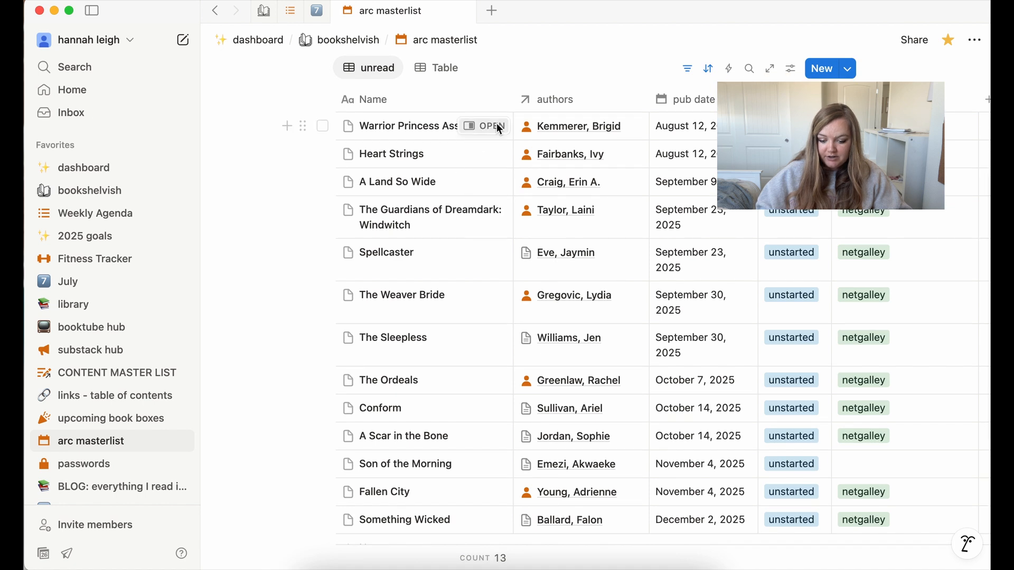
Open the Warrior Princess Assassin entry, view its Status and site options without changing them, and close the entry.
{"action": "left_click", "coordinate": [499, 127]}
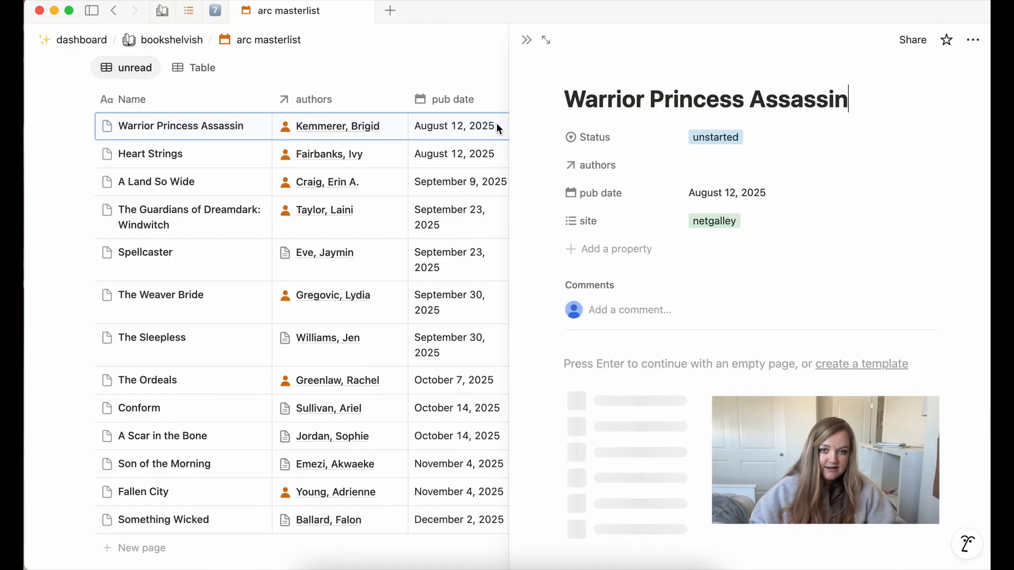
{"action": "left_click", "coordinate": [781, 135]}
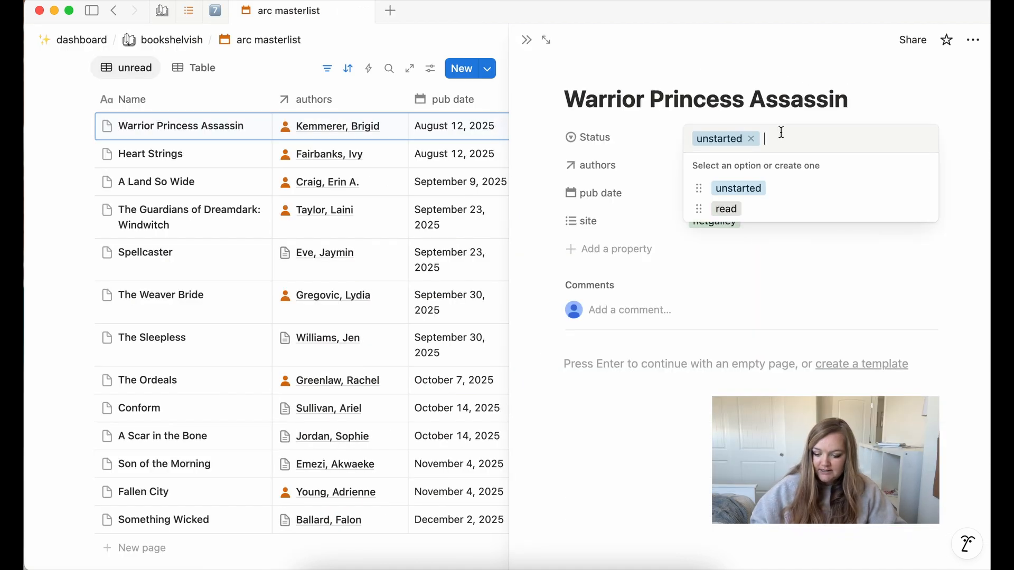
{"action": "left_click", "coordinate": [805, 50]}
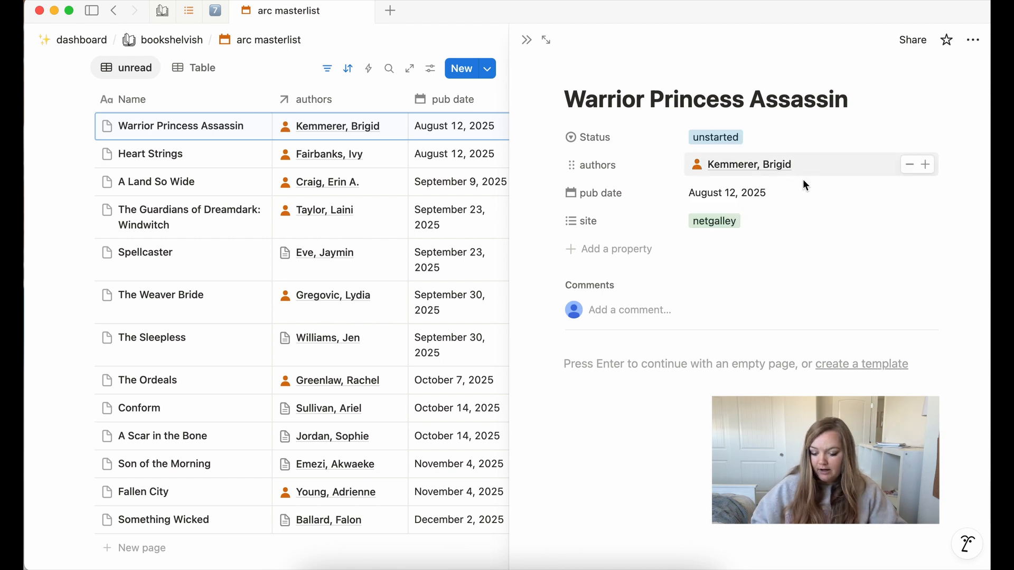
{"action": "left_click", "coordinate": [784, 226]}
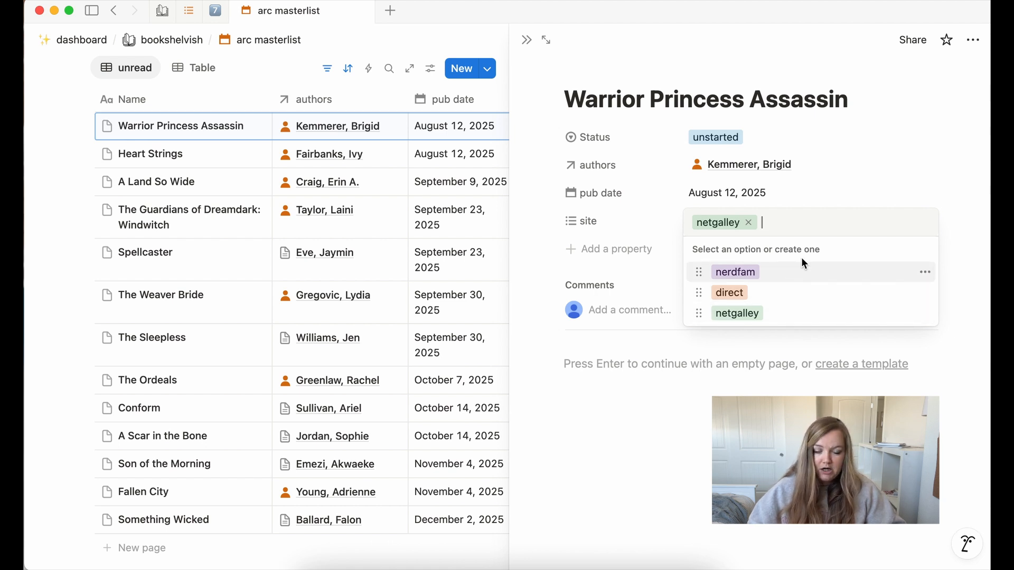
{"action": "left_click", "coordinate": [723, 57]}
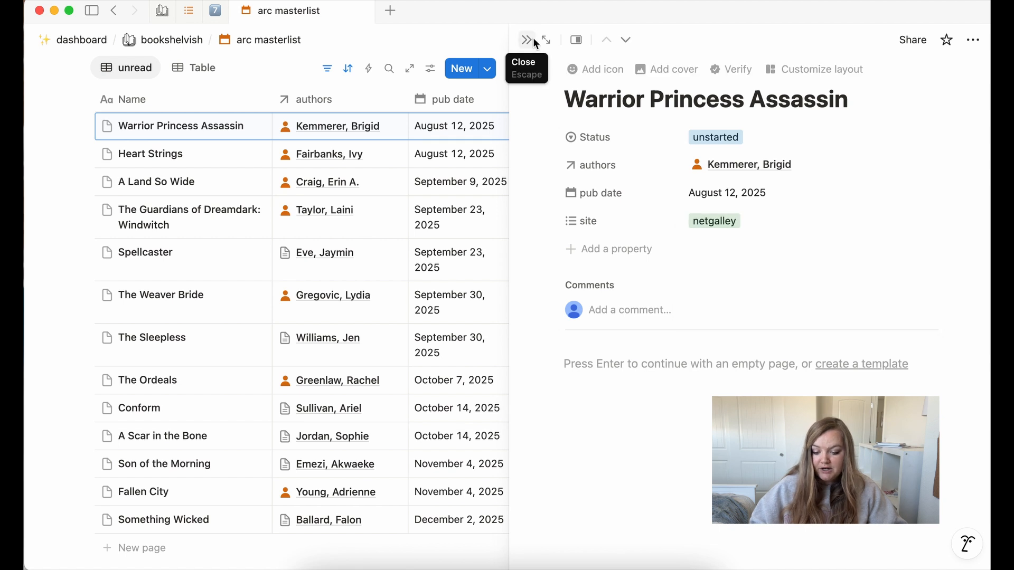
{"action": "left_click", "coordinate": [527, 40]}
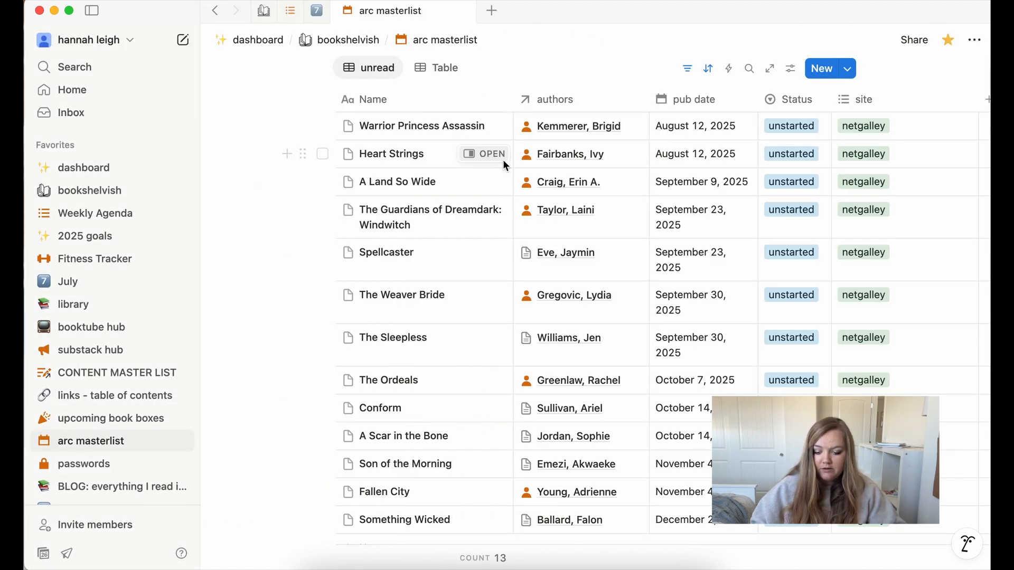
Look through the unread ARC table's titles, authors, publication dates, statuses and sites.
{"action": "scroll", "coordinate": [654, 261], "scroll_direction": "up", "scroll_amount": 3}
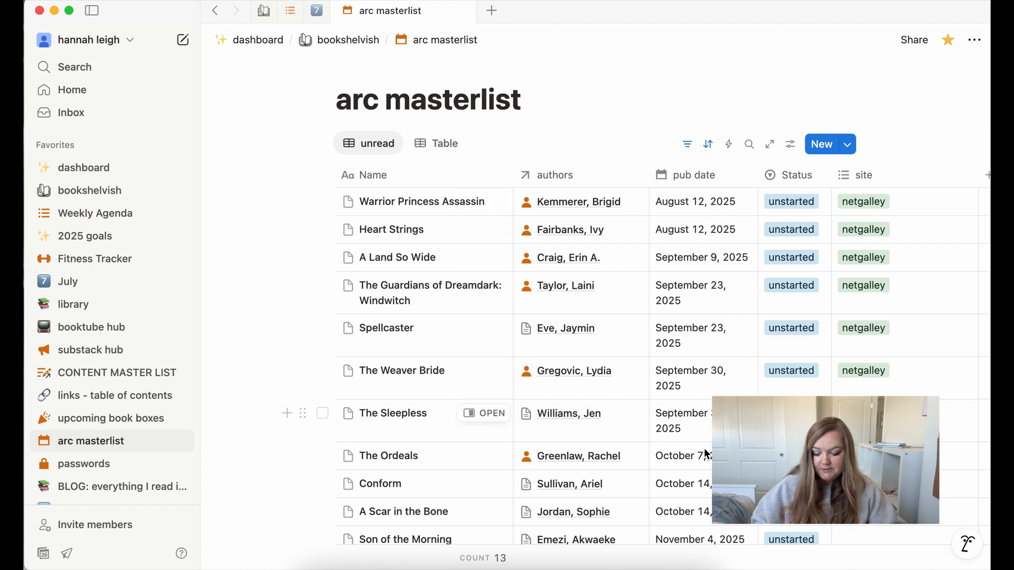
{"action": "scroll", "coordinate": [707, 470], "scroll_direction": "down", "scroll_amount": 4}
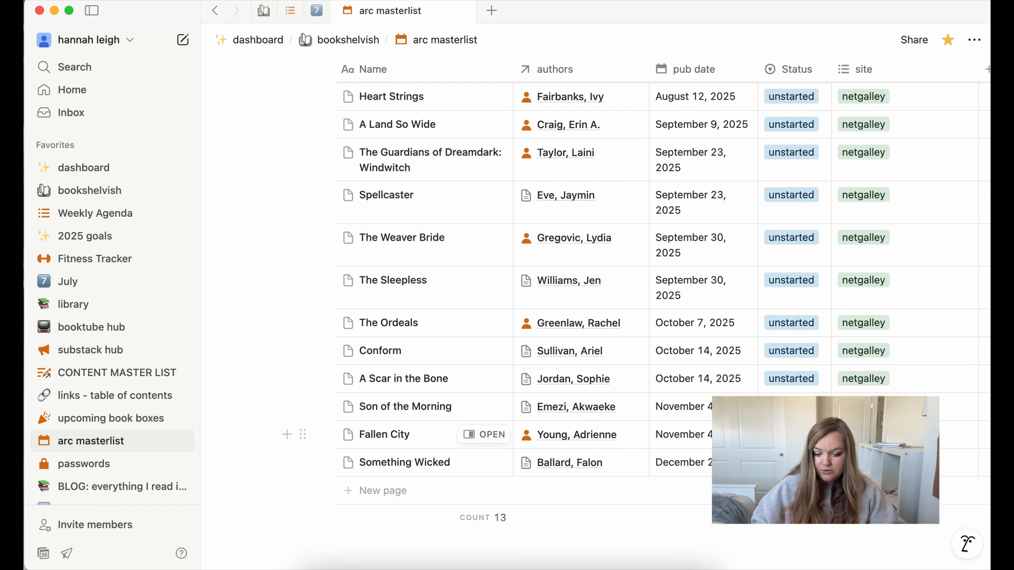
{"action": "scroll", "coordinate": [661, 504], "scroll_direction": "up", "scroll_amount": 3}
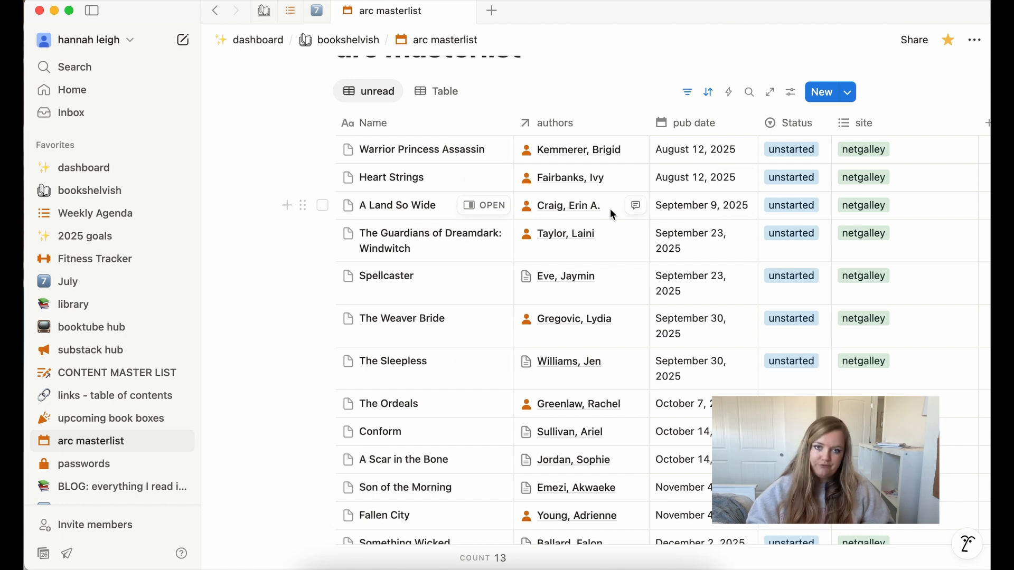
{"action": "scroll", "coordinate": [600, 273], "scroll_direction": "down", "scroll_amount": 5}
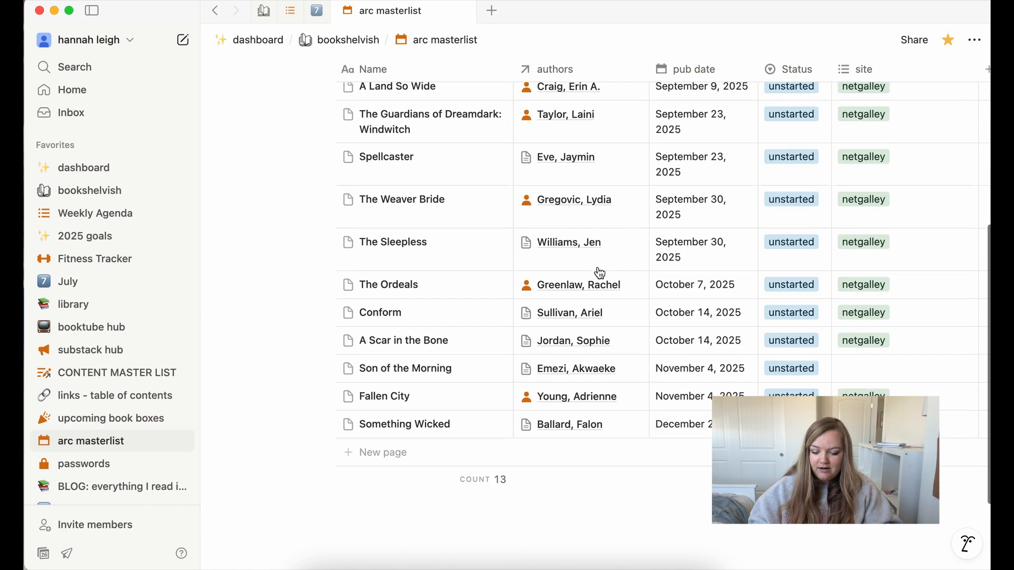
{"action": "scroll", "coordinate": [600, 272], "scroll_direction": "up", "scroll_amount": 4}
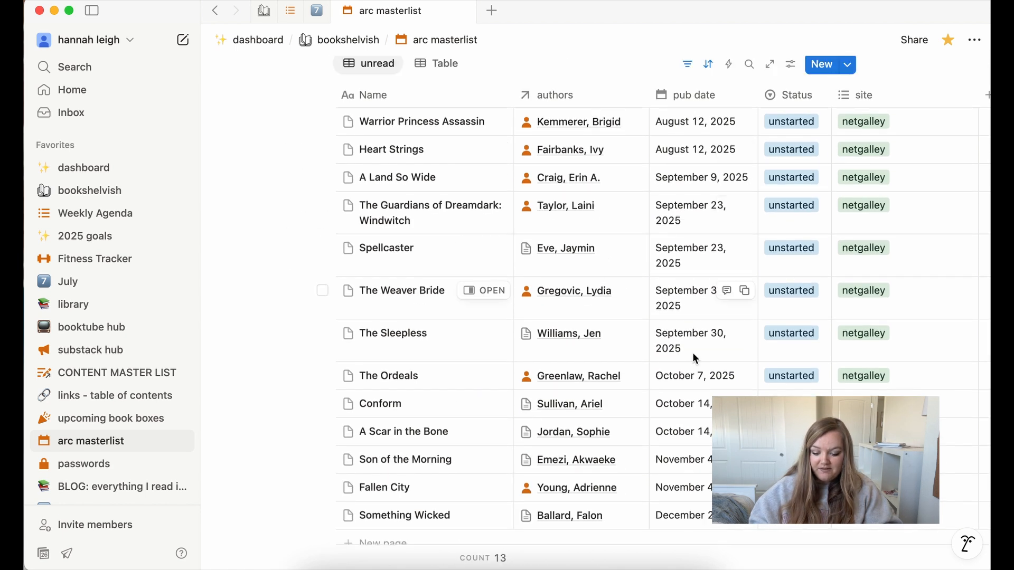
{"action": "scroll", "coordinate": [693, 358], "scroll_direction": "down", "scroll_amount": 4}
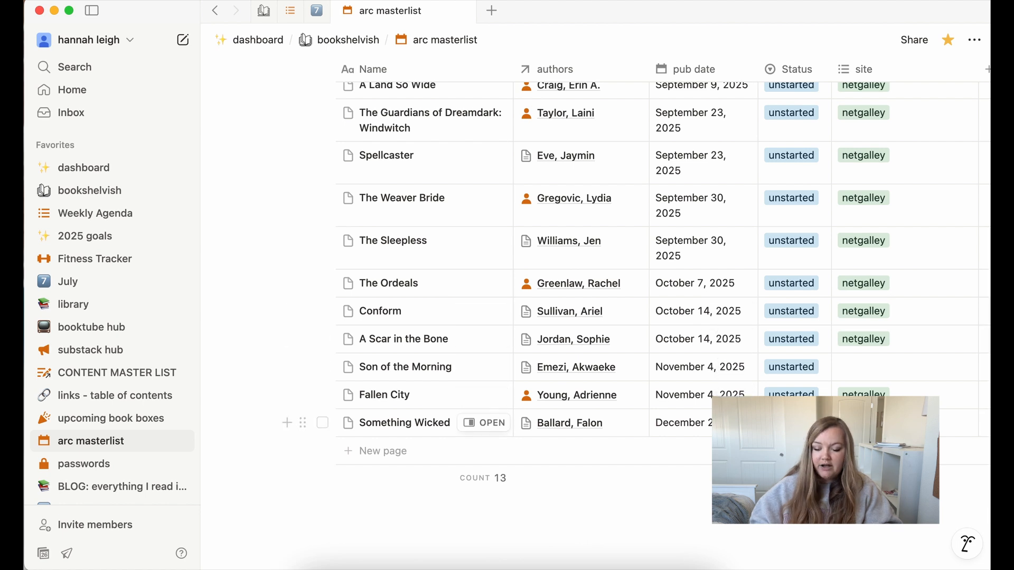
{"action": "scroll", "coordinate": [654, 367], "scroll_direction": "up", "scroll_amount": 4}
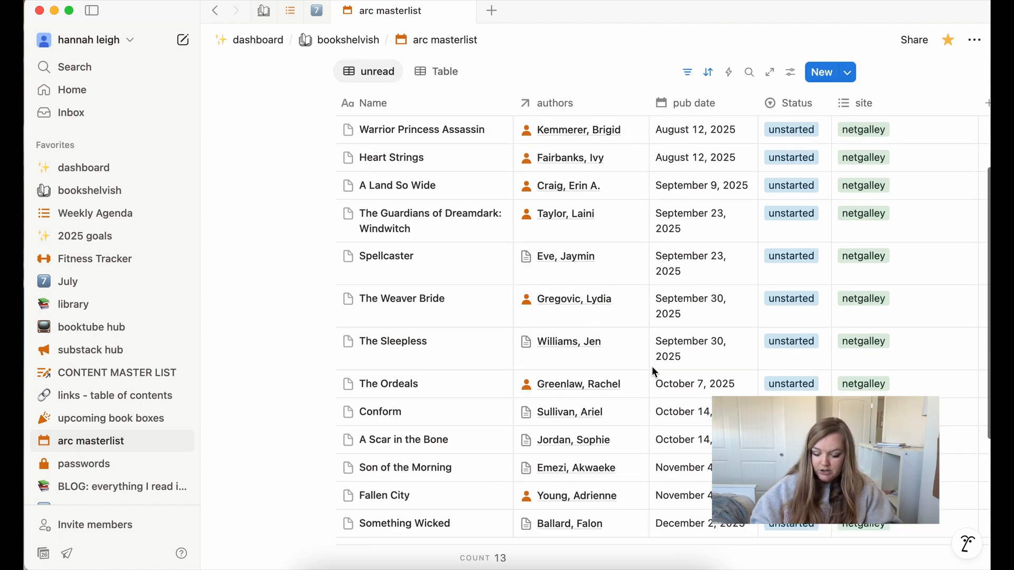
Switch the arc masterlist from the unread view to the Table view and rename that view "completed arcs".
{"action": "left_click", "coordinate": [864, 346]}
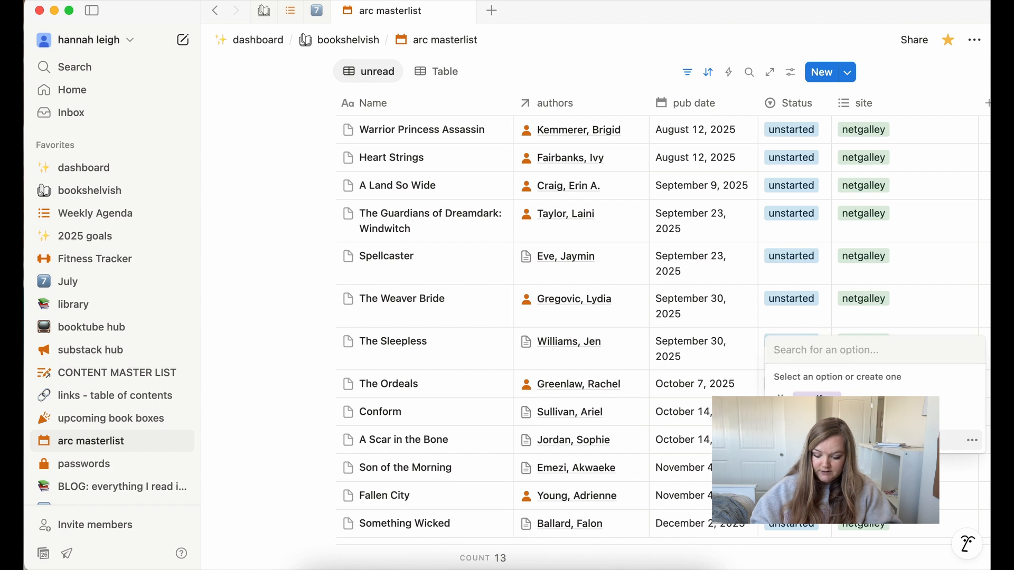
{"action": "left_click", "coordinate": [259, 313]}
{"action": "scroll", "coordinate": [448, 248], "scroll_direction": "up", "scroll_amount": 3}
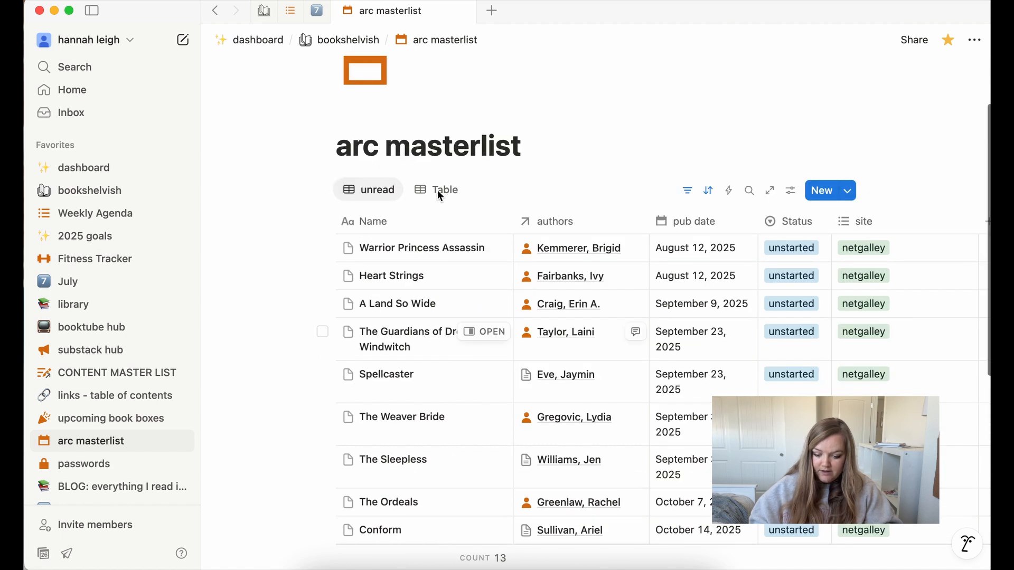
{"action": "left_click", "coordinate": [440, 190]}
{"action": "left_click", "coordinate": [440, 276]}
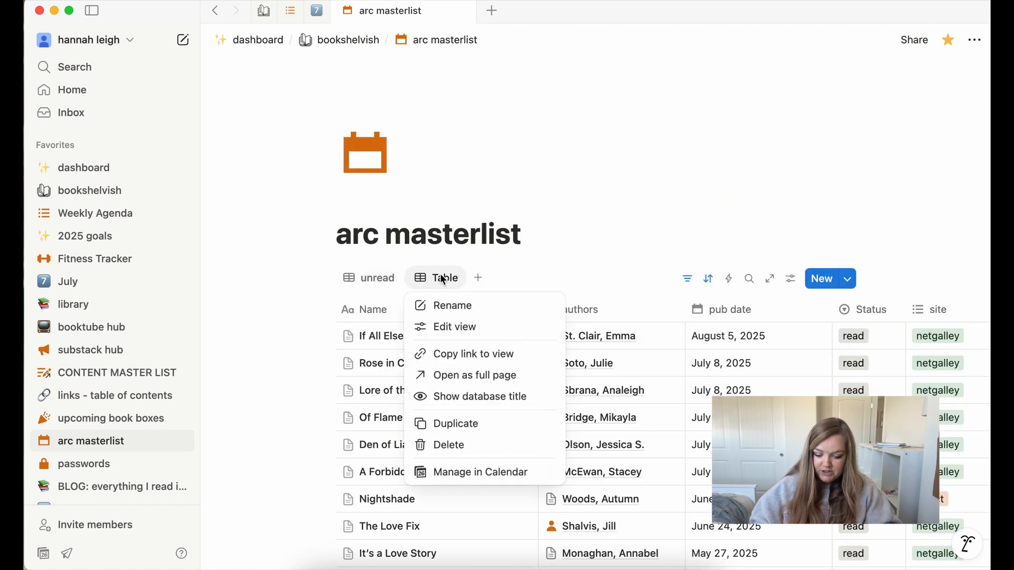
{"action": "left_click", "coordinate": [453, 305]}
{"action": "type", "text": "completed arcs"}
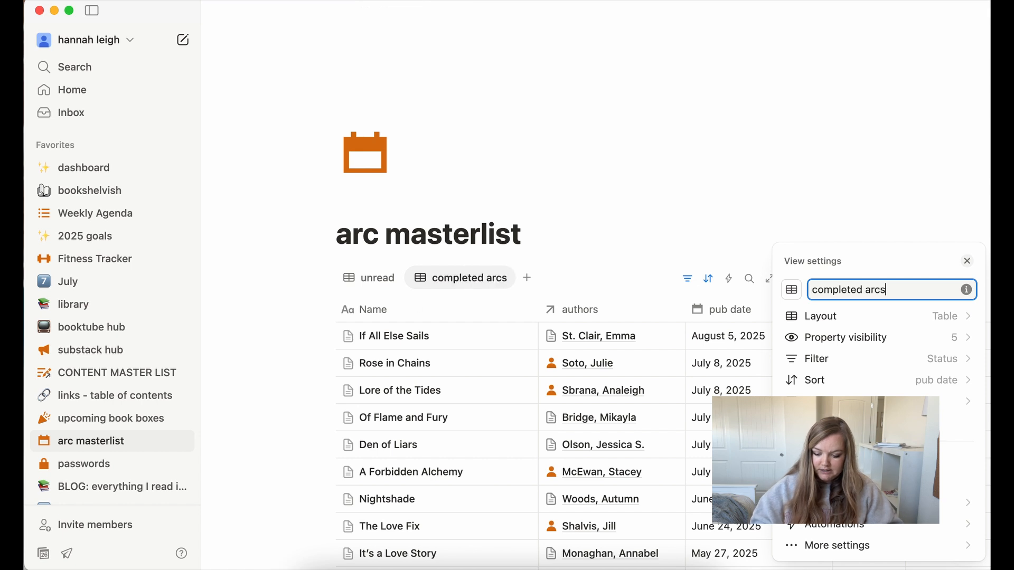
{"action": "key", "text": "Return"}
Look through the completed arcs table's titles, publication dates, statuses and sites down to its end, and return to its start.
{"action": "scroll", "coordinate": [765, 210], "scroll_direction": "down", "scroll_amount": 4}
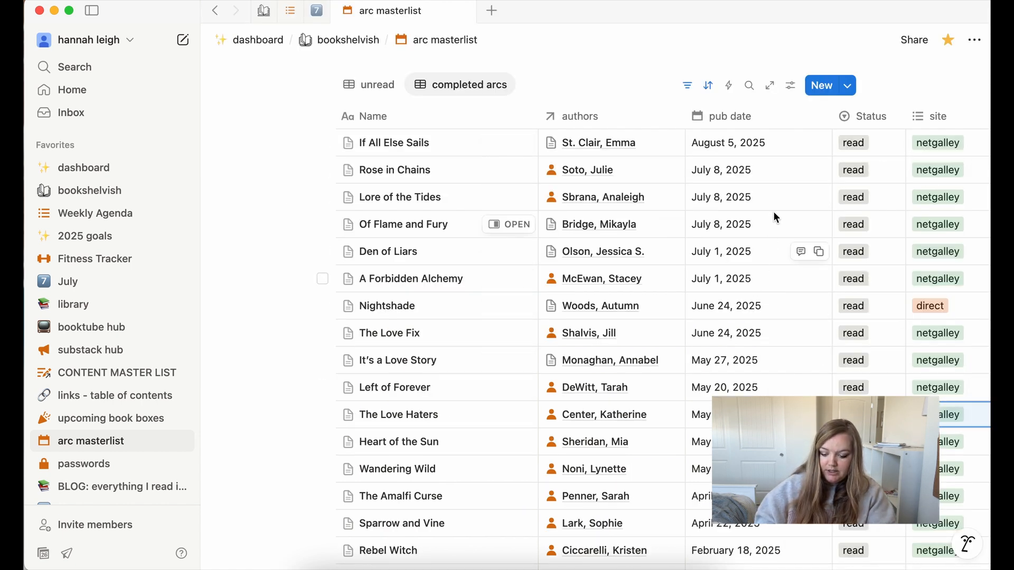
{"action": "scroll", "coordinate": [780, 304], "scroll_direction": "down", "scroll_amount": 5}
{"action": "scroll", "coordinate": [779, 305], "scroll_direction": "down", "scroll_amount": 3}
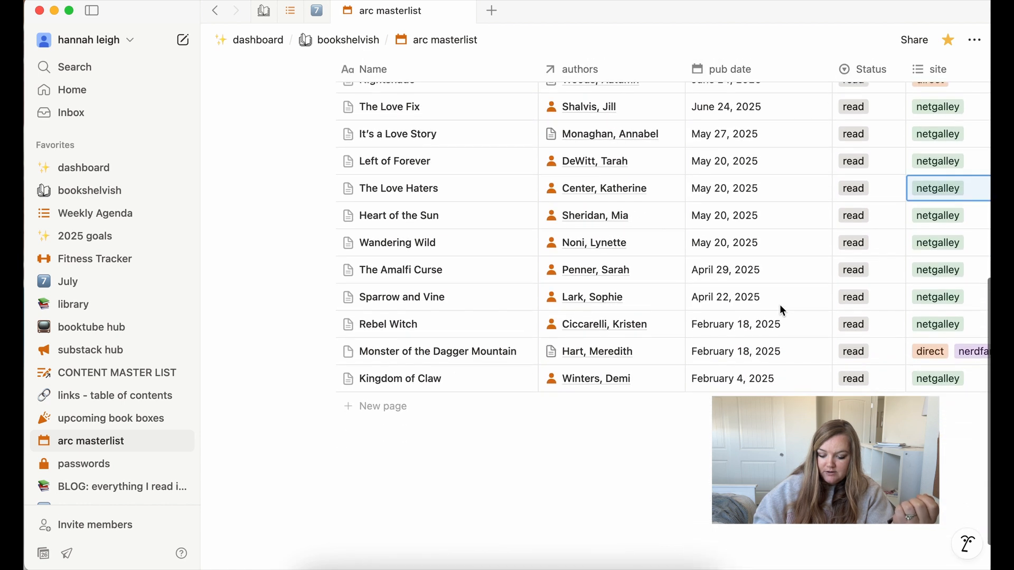
{"action": "scroll", "coordinate": [779, 304], "scroll_direction": "up", "scroll_amount": 2}
{"action": "scroll", "coordinate": [780, 307], "scroll_direction": "up", "scroll_amount": 8}
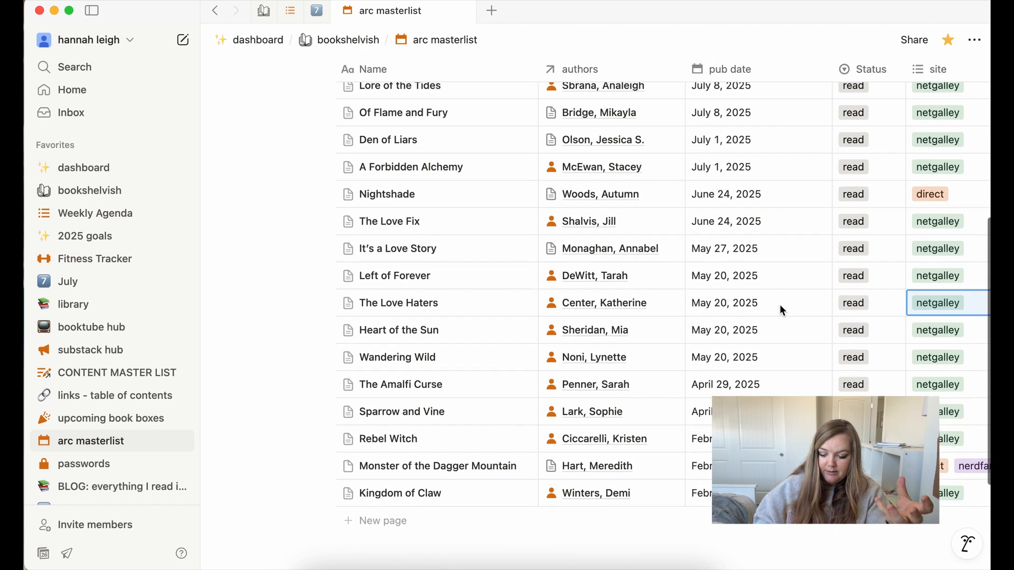
{"action": "scroll", "coordinate": [779, 304], "scroll_direction": "up", "scroll_amount": 2}
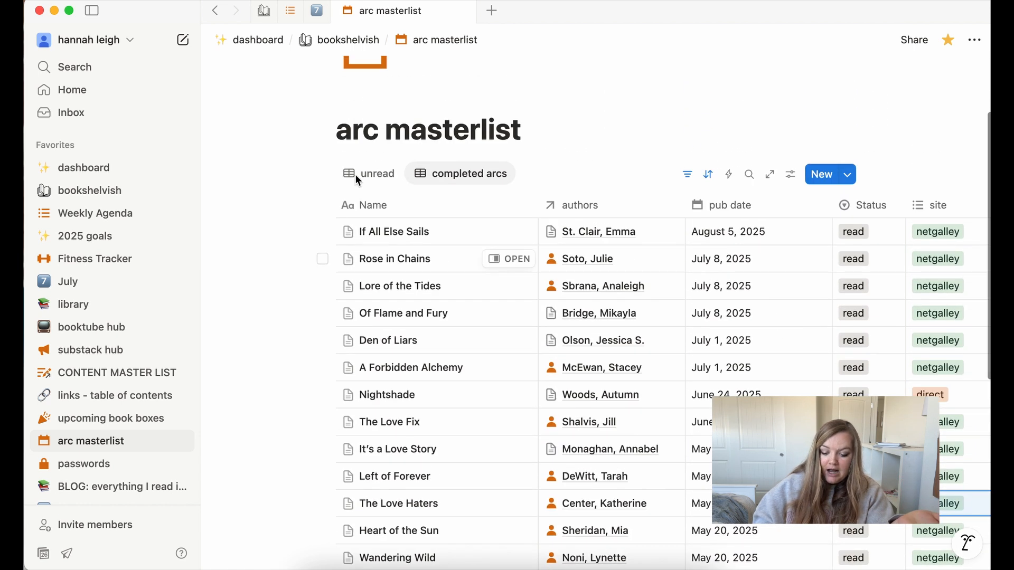
Return to the unread view to look over its full list of ARCs, and close the workspace window.
{"action": "left_click", "coordinate": [357, 173]}
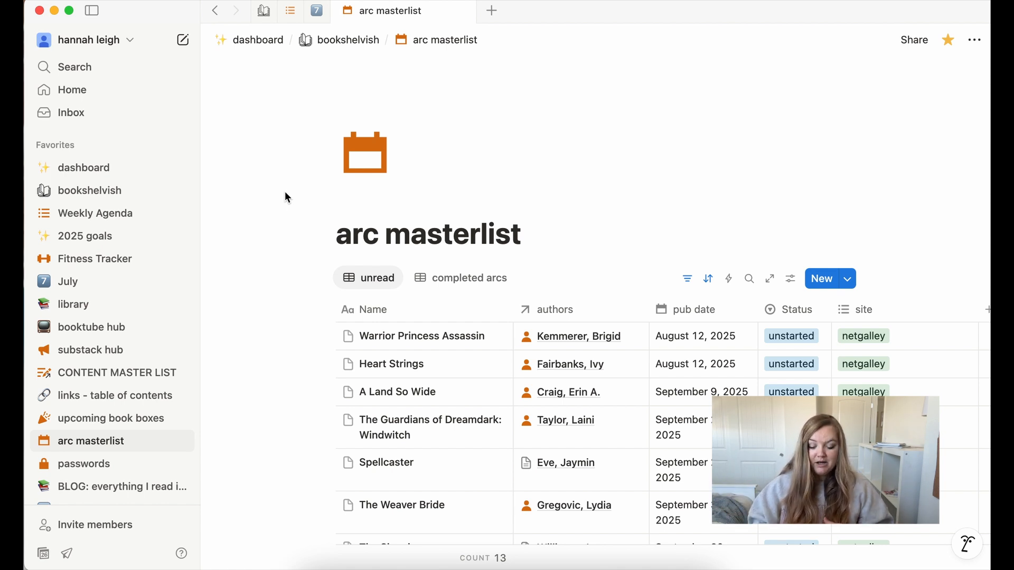
{"action": "scroll", "coordinate": [289, 300], "scroll_direction": "down", "scroll_amount": 5}
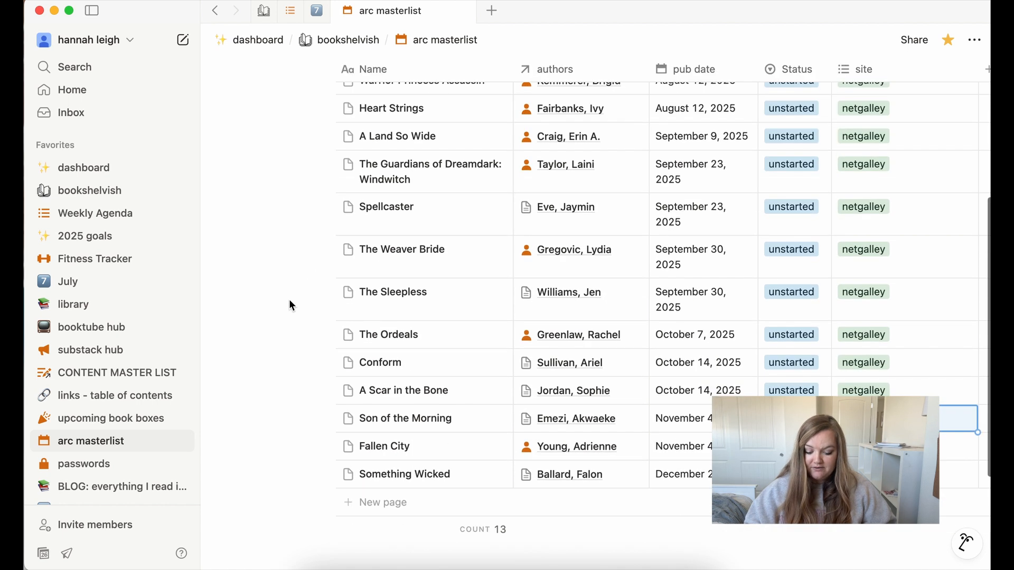
{"action": "scroll", "coordinate": [289, 305], "scroll_direction": "down", "scroll_amount": 4}
{"action": "scroll", "coordinate": [289, 305], "scroll_direction": "up", "scroll_amount": 10}
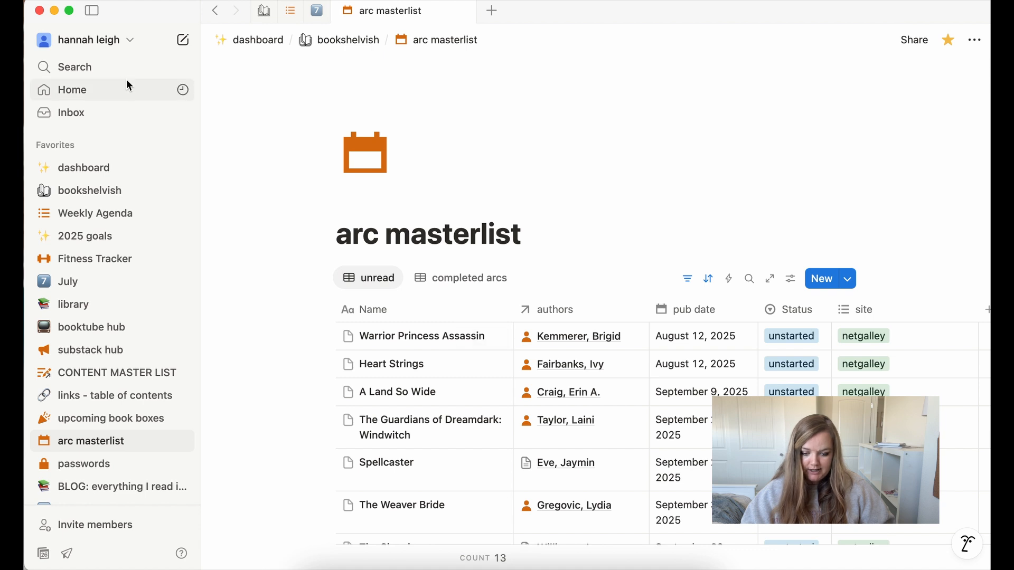
{"action": "left_click", "coordinate": [40, 11]}
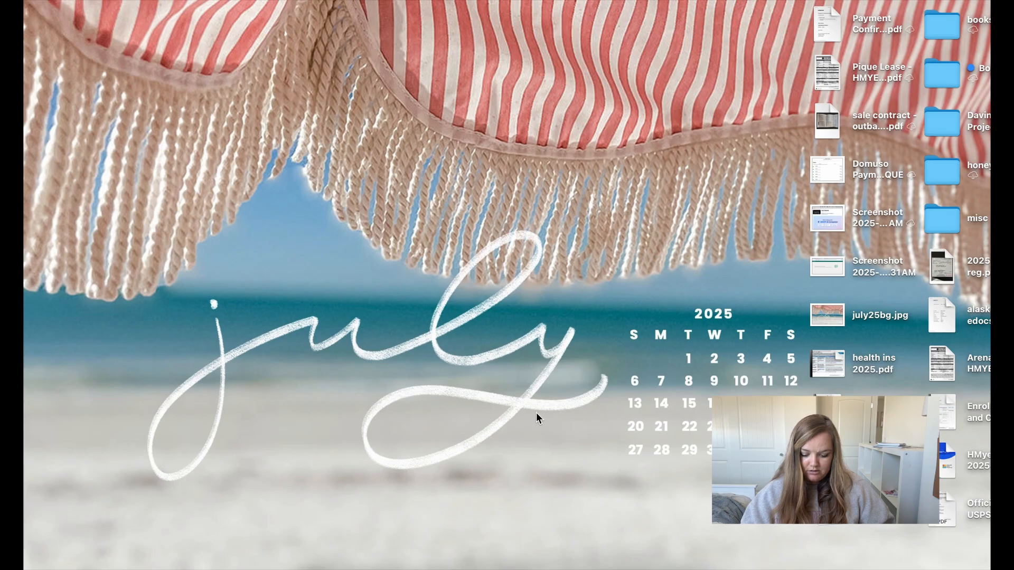